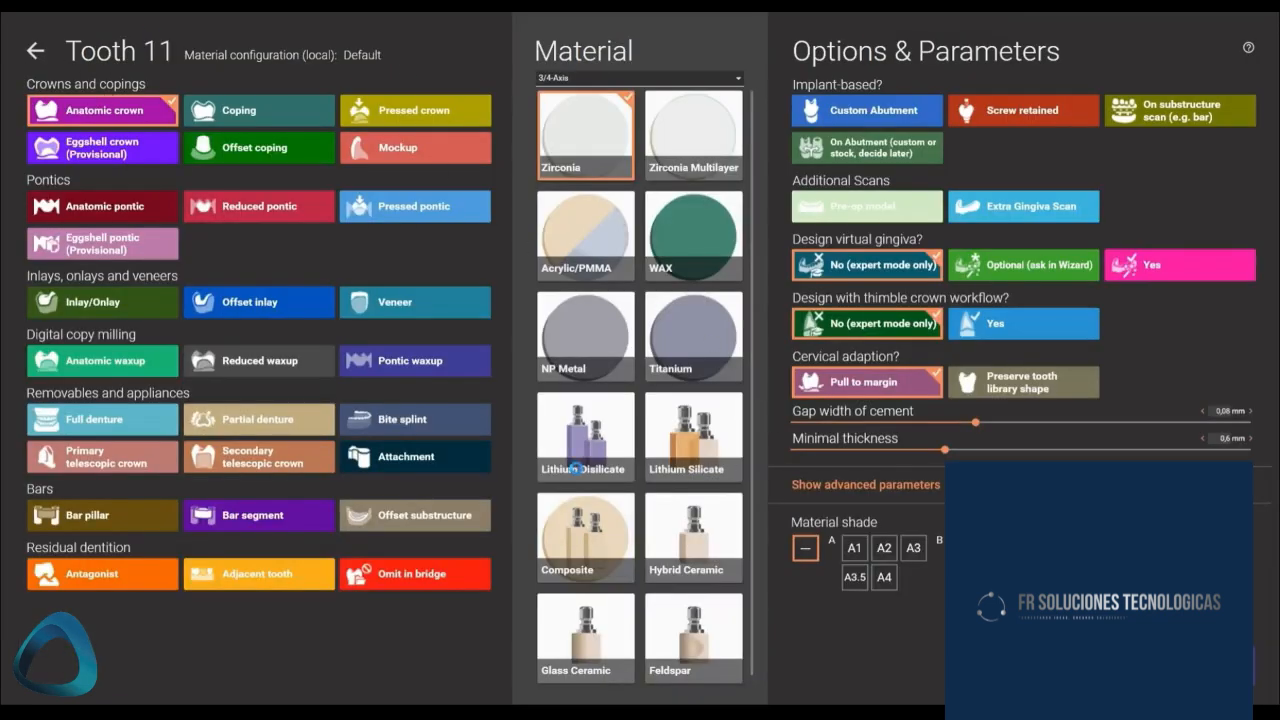
- Set the material of tooth 11's anatomic crown to Lithium Disilicate and leave the tooth's settings
left_click(565, 455)
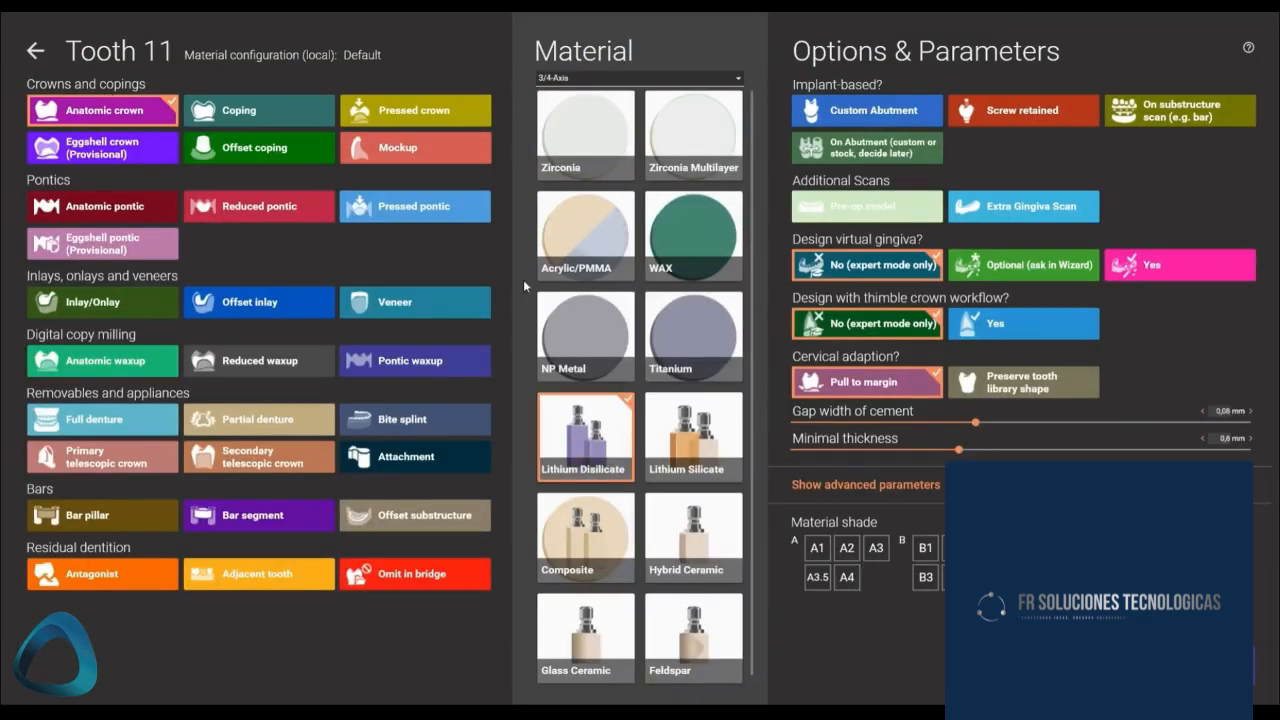
left_click(634, 78)
left_click(634, 80)
left_click(35, 51)
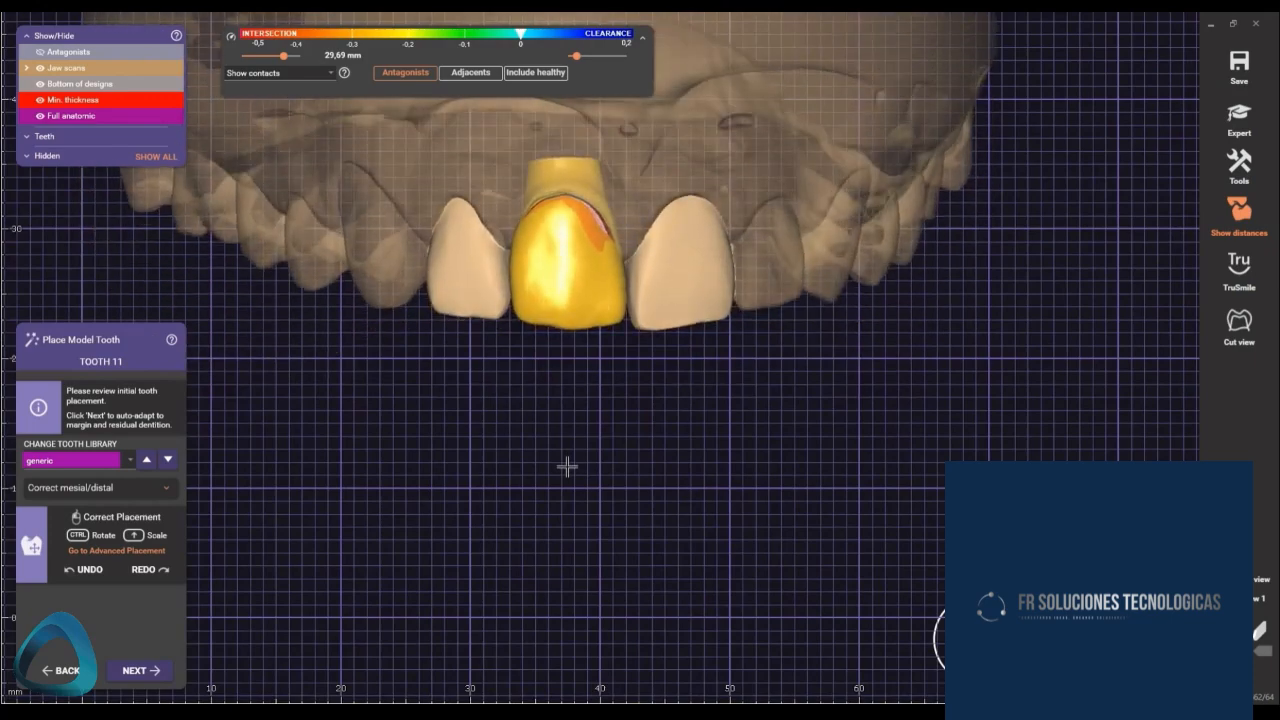
- Check the preparation with the full anatomic crown hidden, restore the crown, and switch to expert mode
left_click(41, 116)
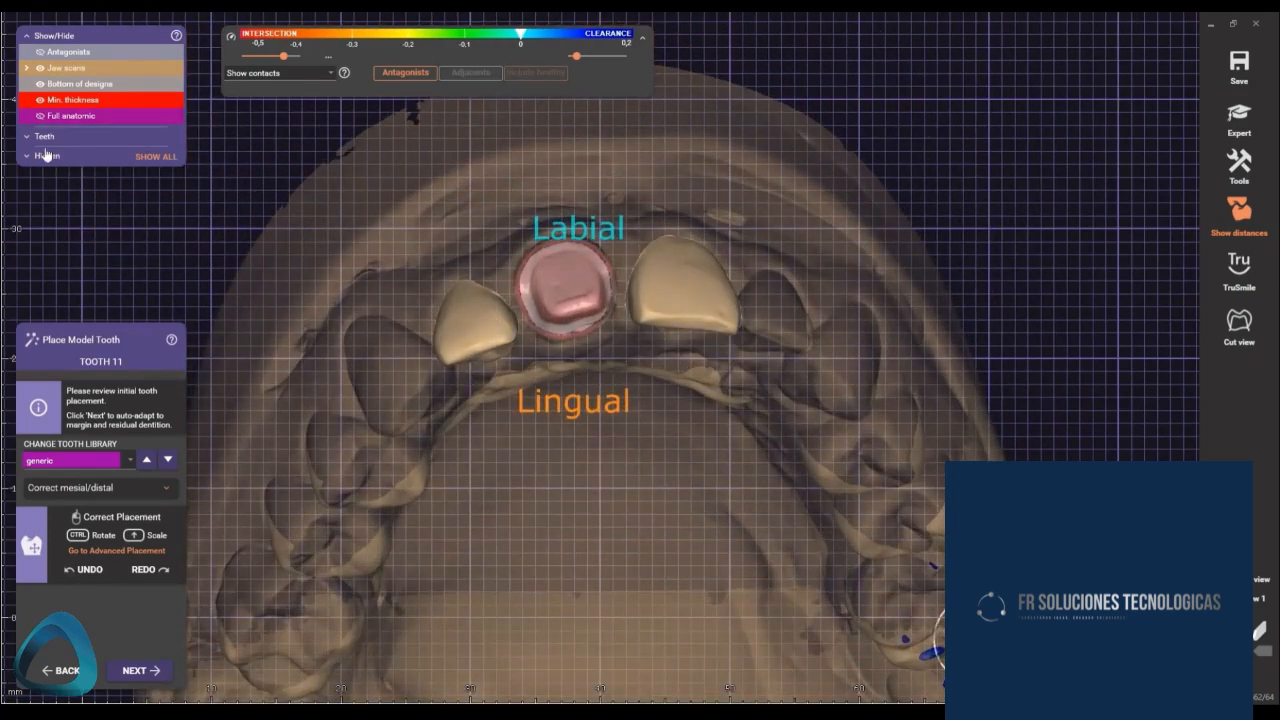
left_click(41, 116)
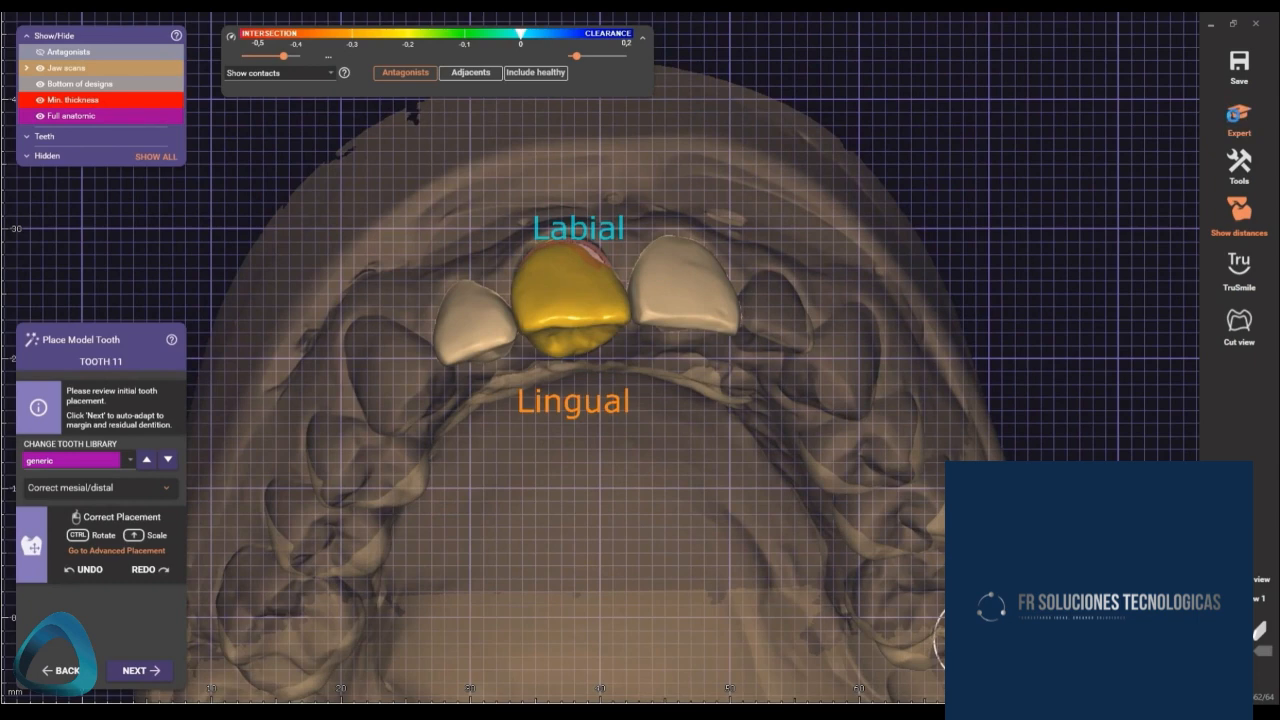
left_click(1236, 118)
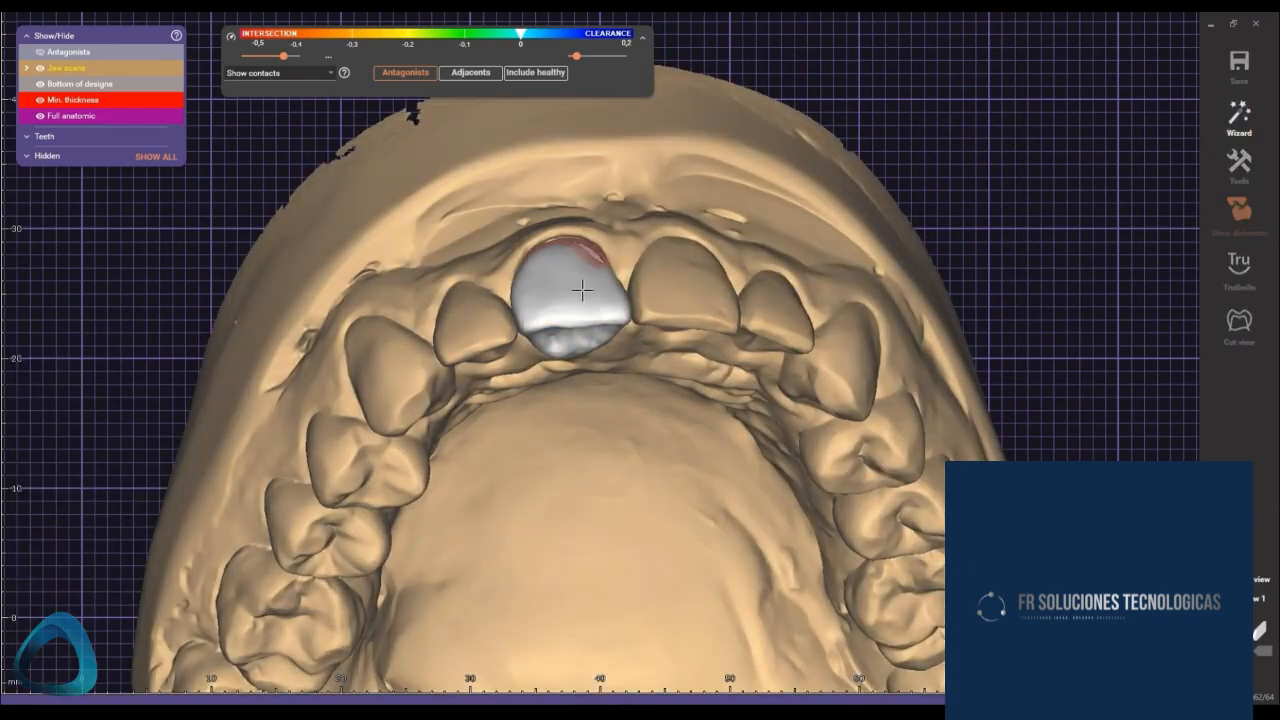
- Start Copy Tooth on the tooth 11 crown in Mirror mode as a direct copy, with the adjacent central incisor as source
right_click(583, 293)
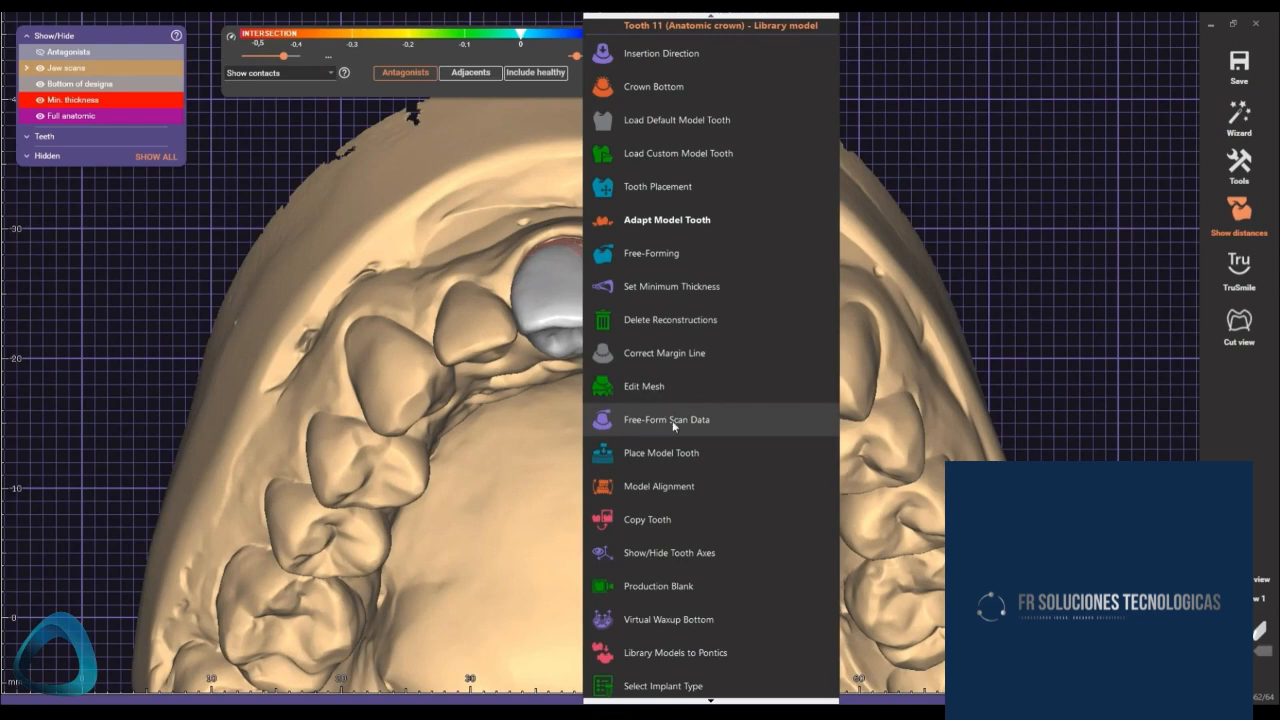
left_click(699, 519)
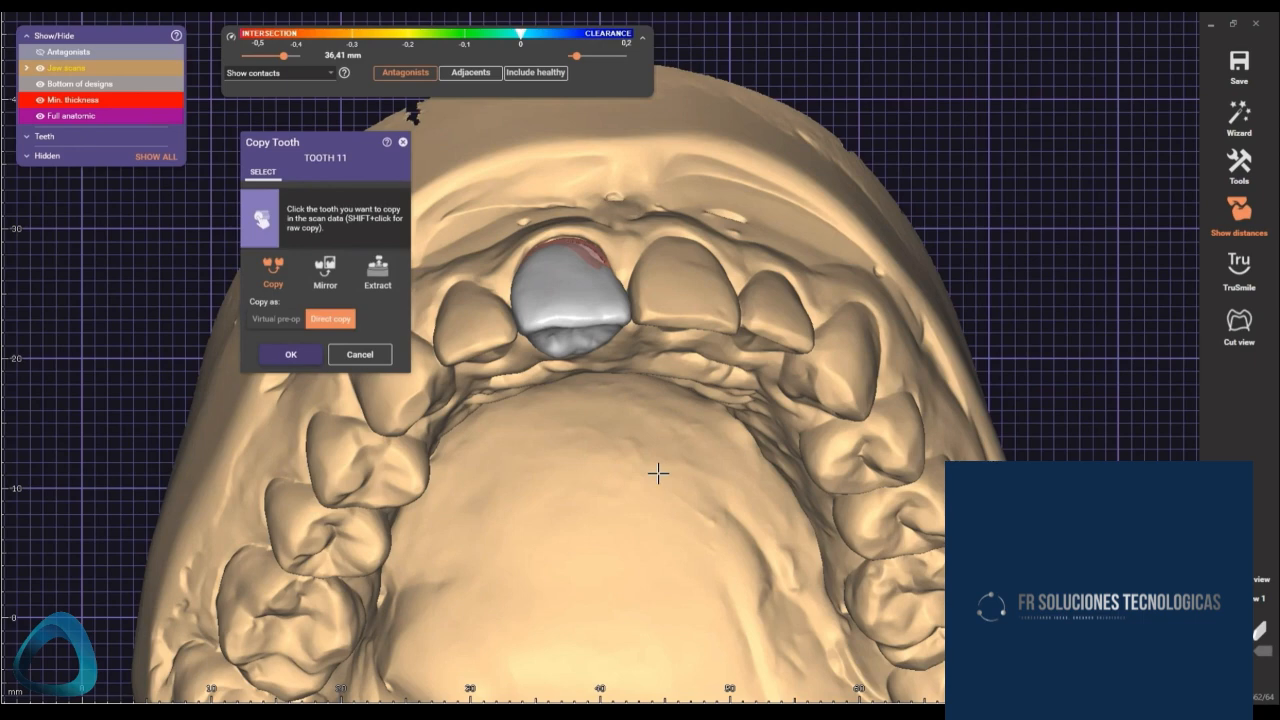
left_click(325, 270)
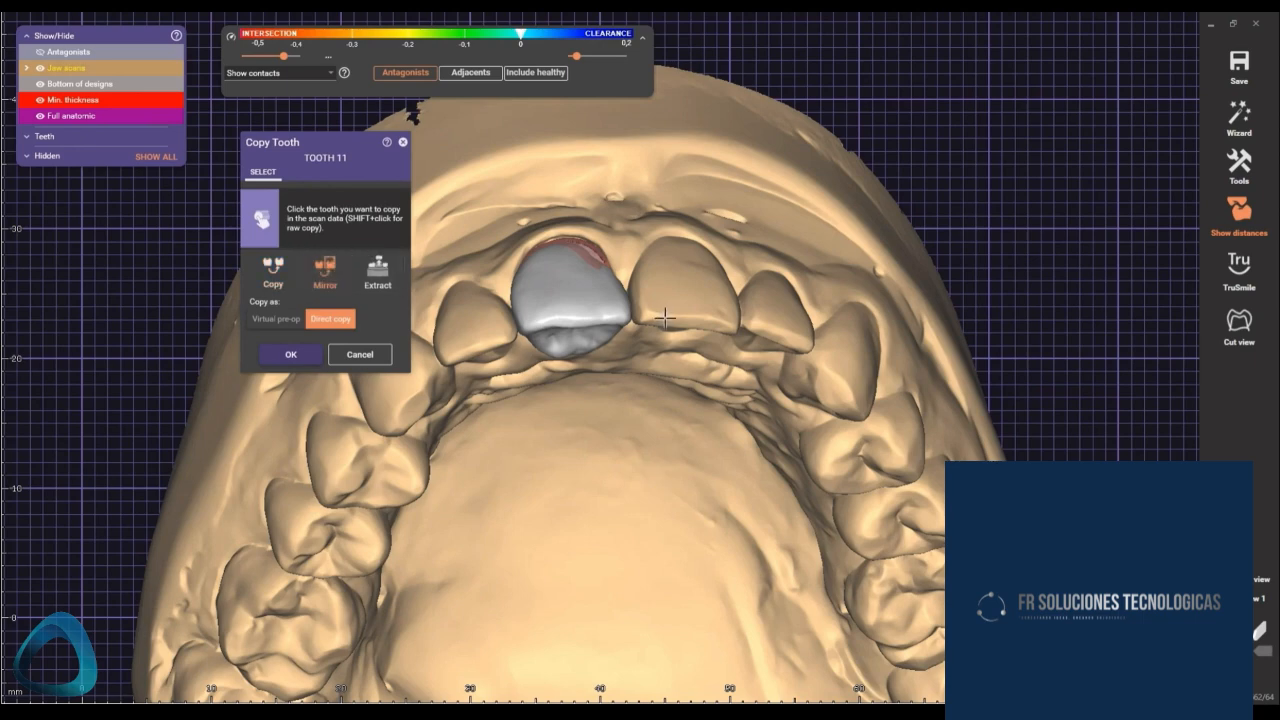
left_click(687, 298)
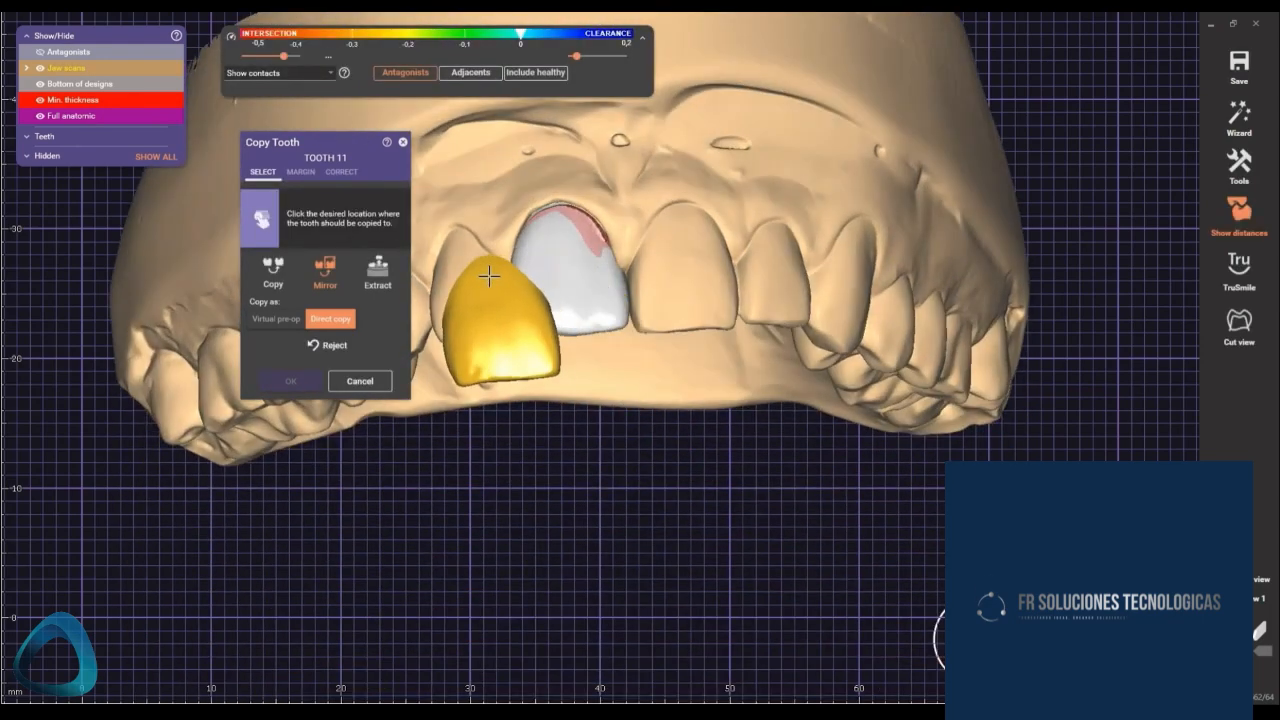
- Try to align the mirrored incisor copy with the tooth 11 site from the labial and palatal sides
right_click_drag(472, 254, 471, 254)
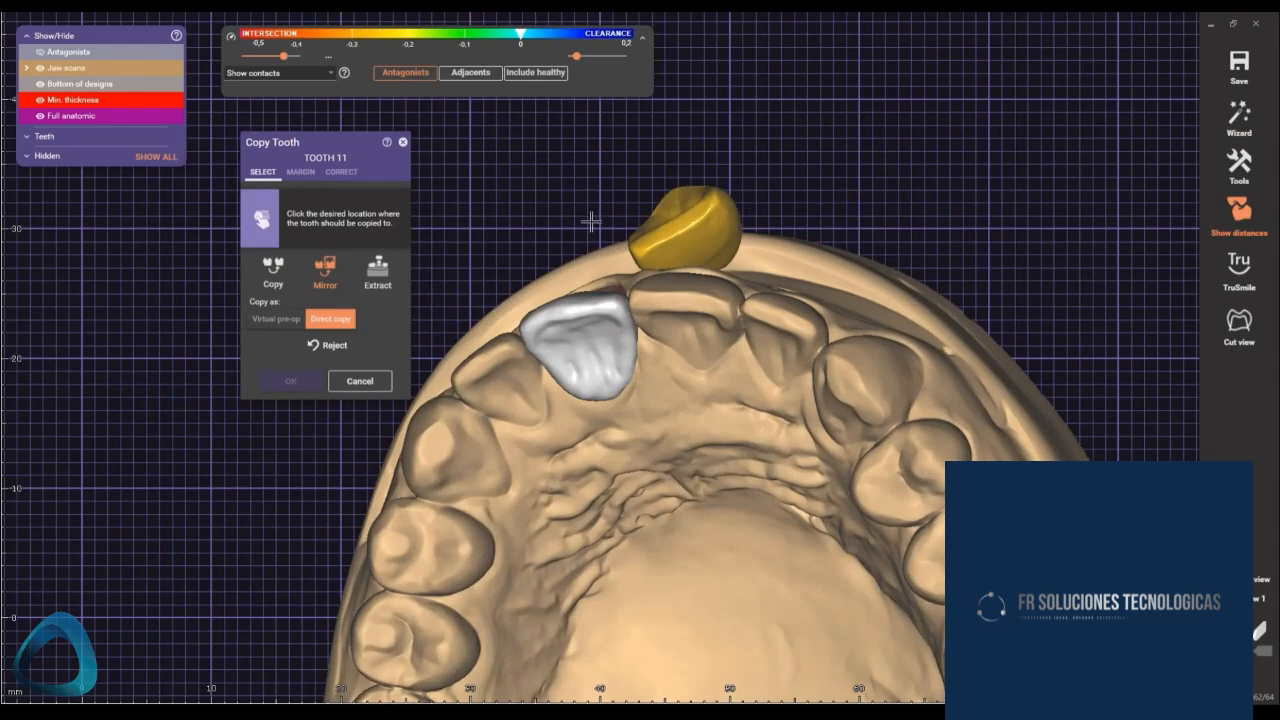
right_click_drag(551, 366, 580, 346)
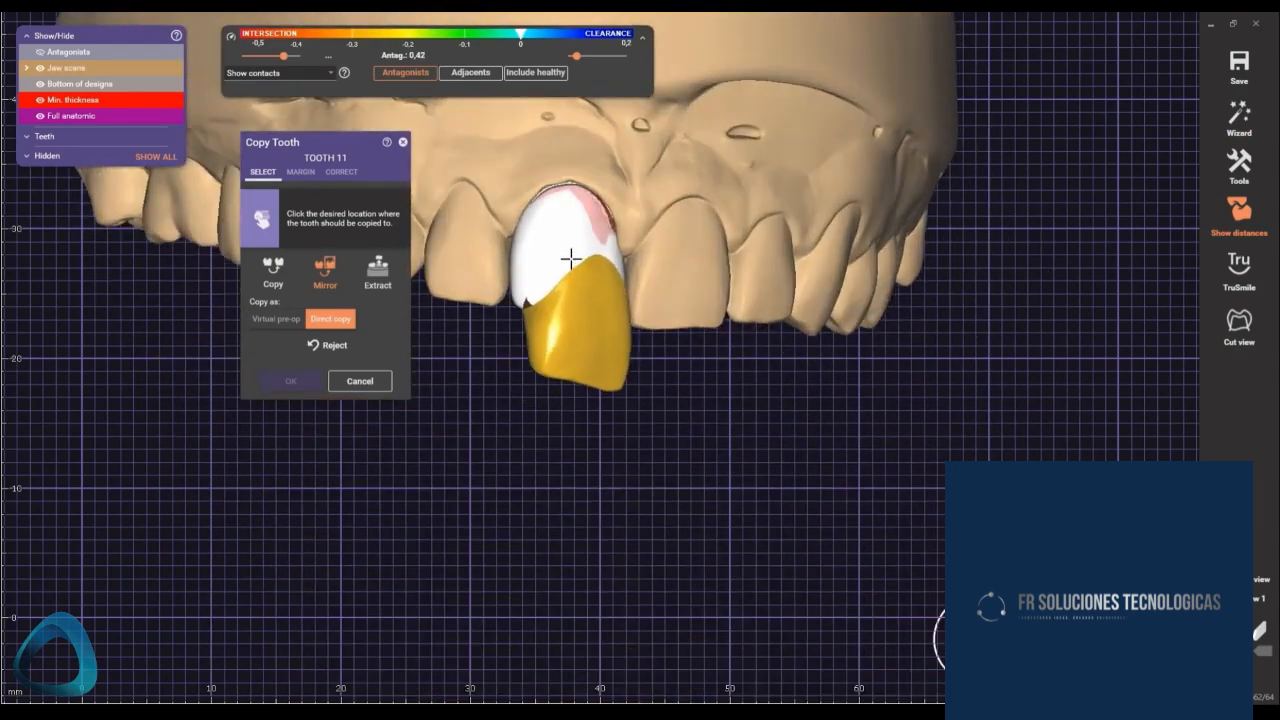
right_click_drag(571, 200, 571, 171)
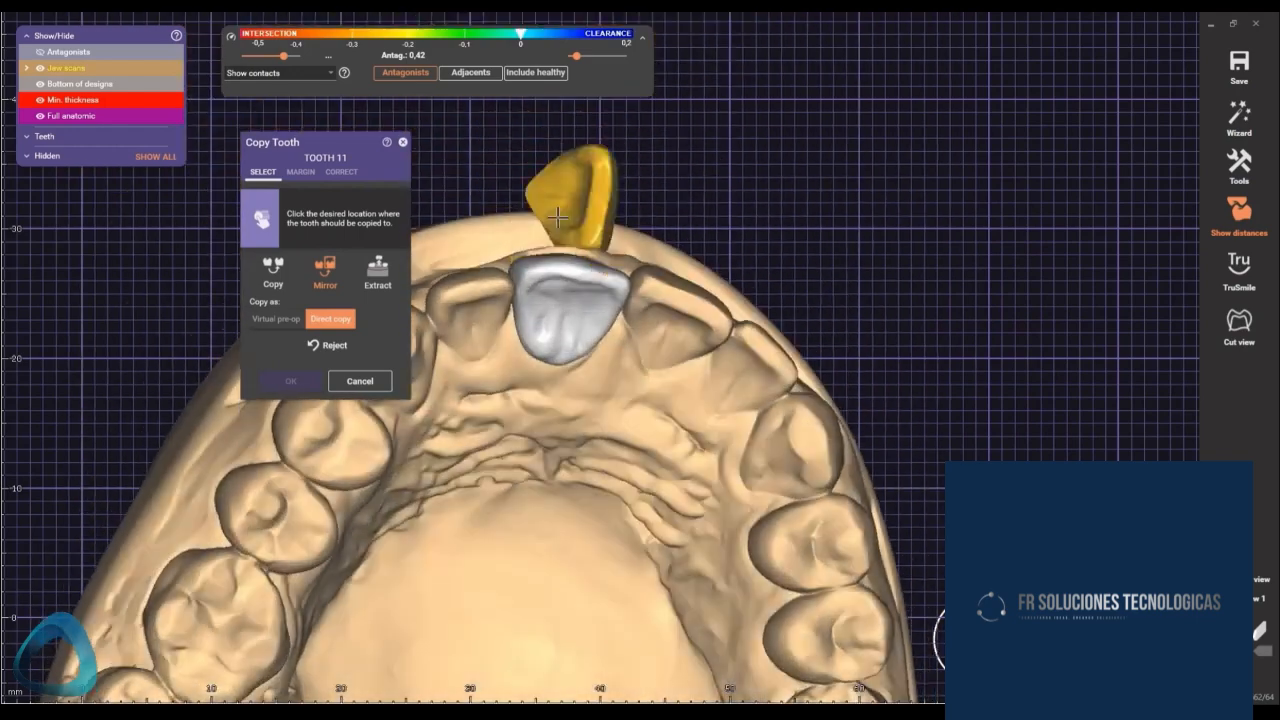
right_click_drag(650, 313, 634, 400)
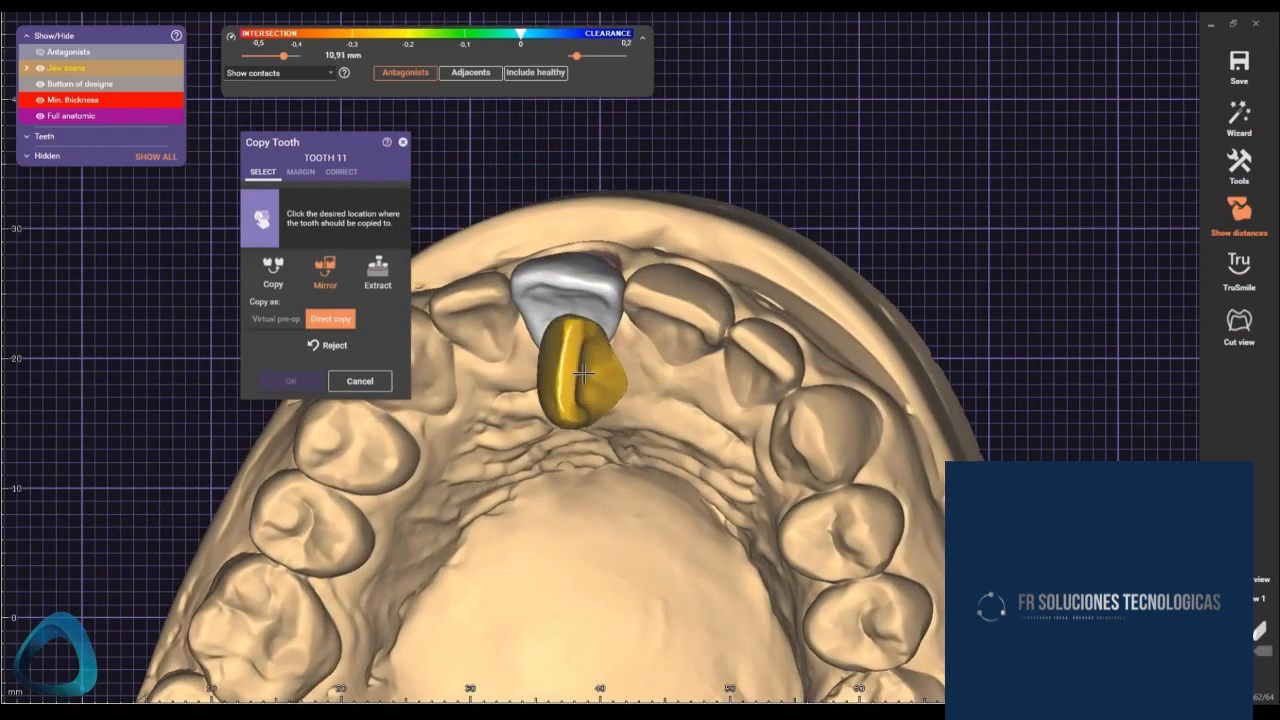
left_click(580, 372)
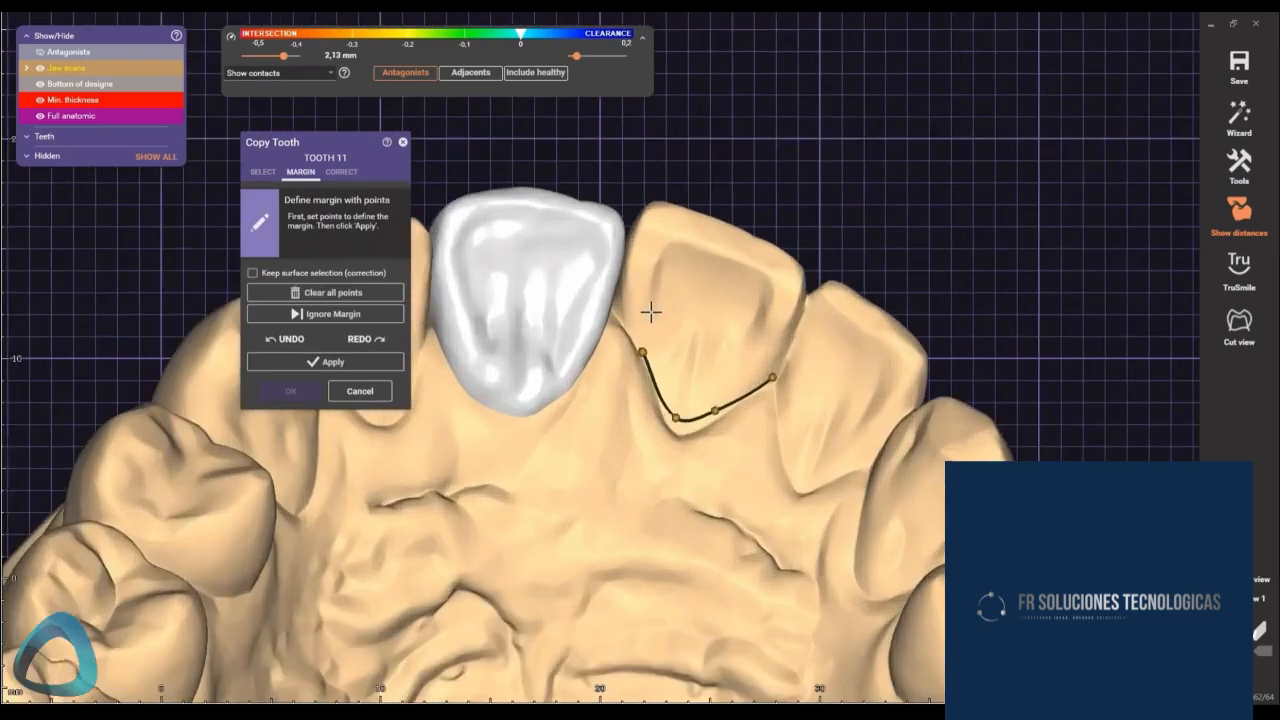
- Refine the margin points around the source central incisor on its palatal and labial sides
scroll(651, 346, "up", 3)
left_click_drag(695, 482, 696, 512)
left_click_drag(771, 468, 783, 479)
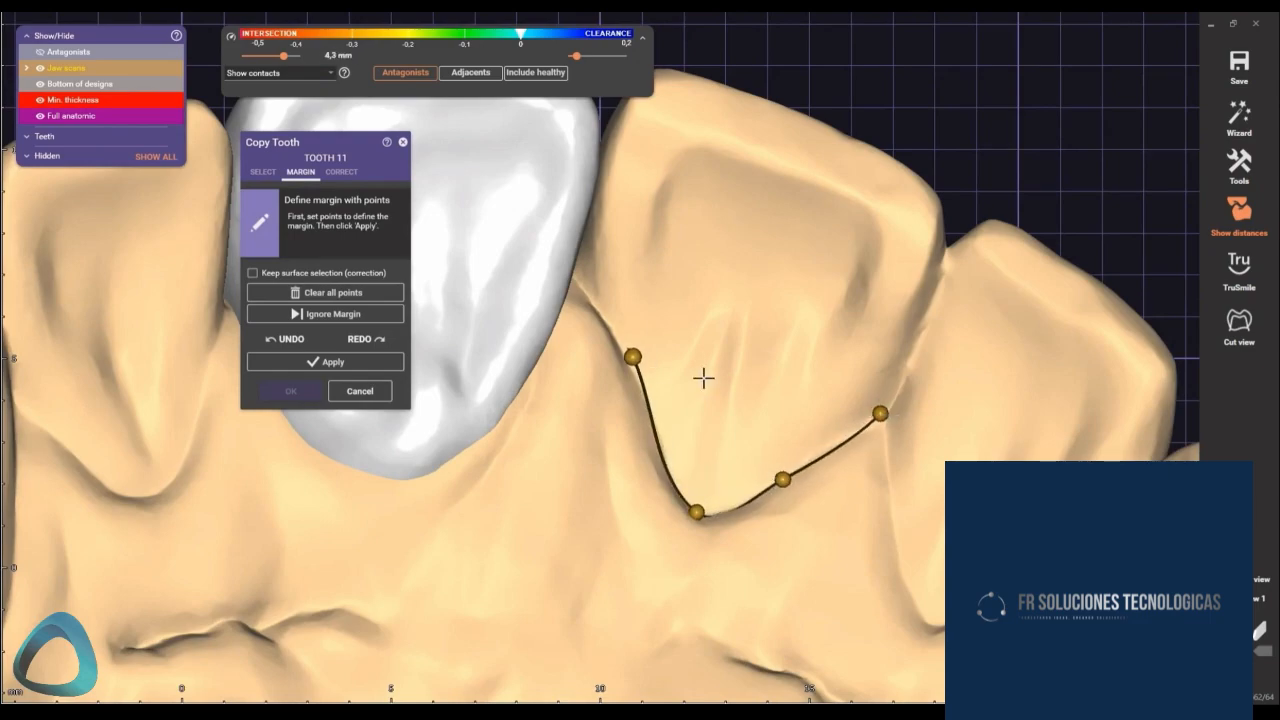
left_click_drag(631, 357, 623, 346)
scroll(740, 440, "down", 2)
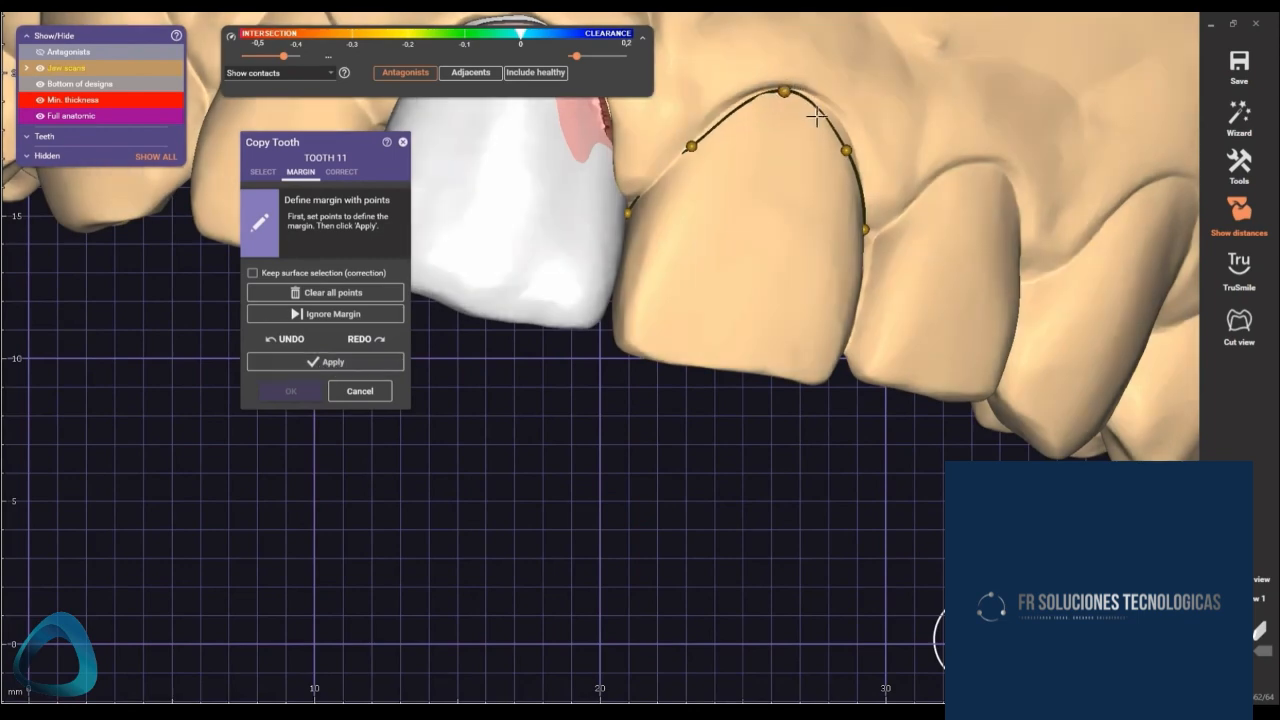
left_click_drag(845, 148, 847, 135)
right_click_drag(836, 161, 800, 191)
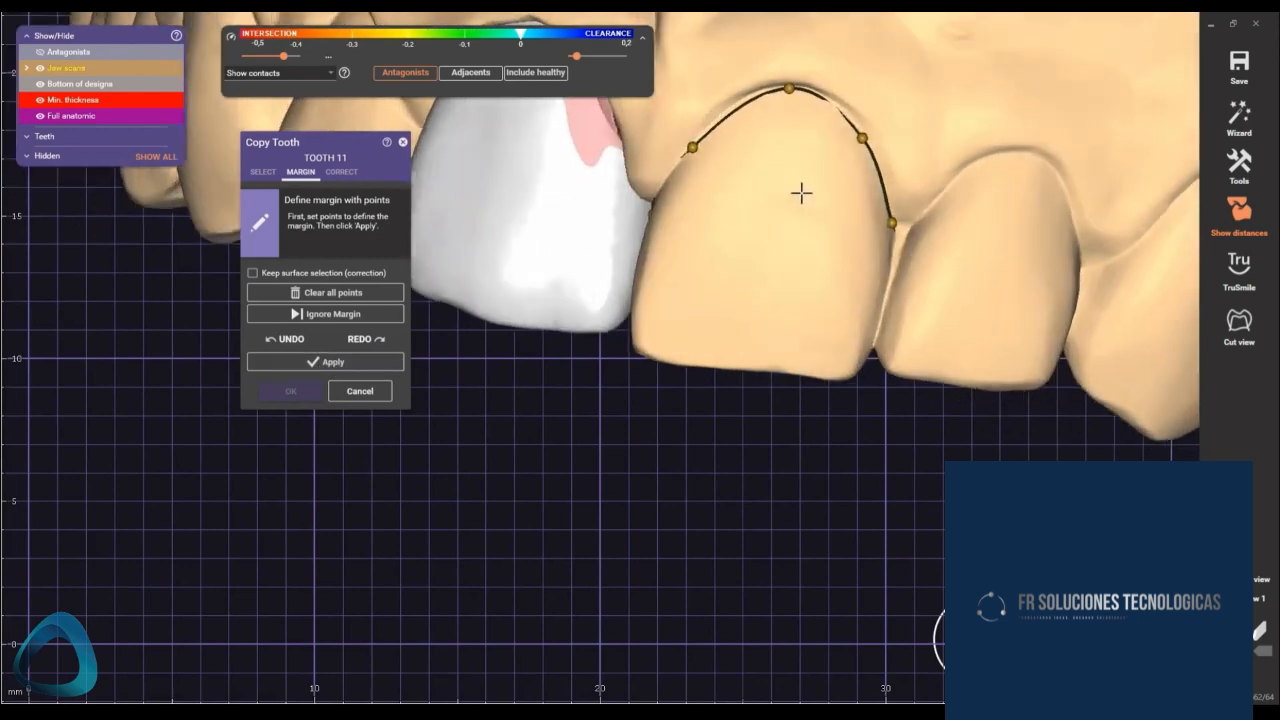
- Try to correct the detected surface of the source central incisor by unmarking areas with the brush
left_click(352, 173)
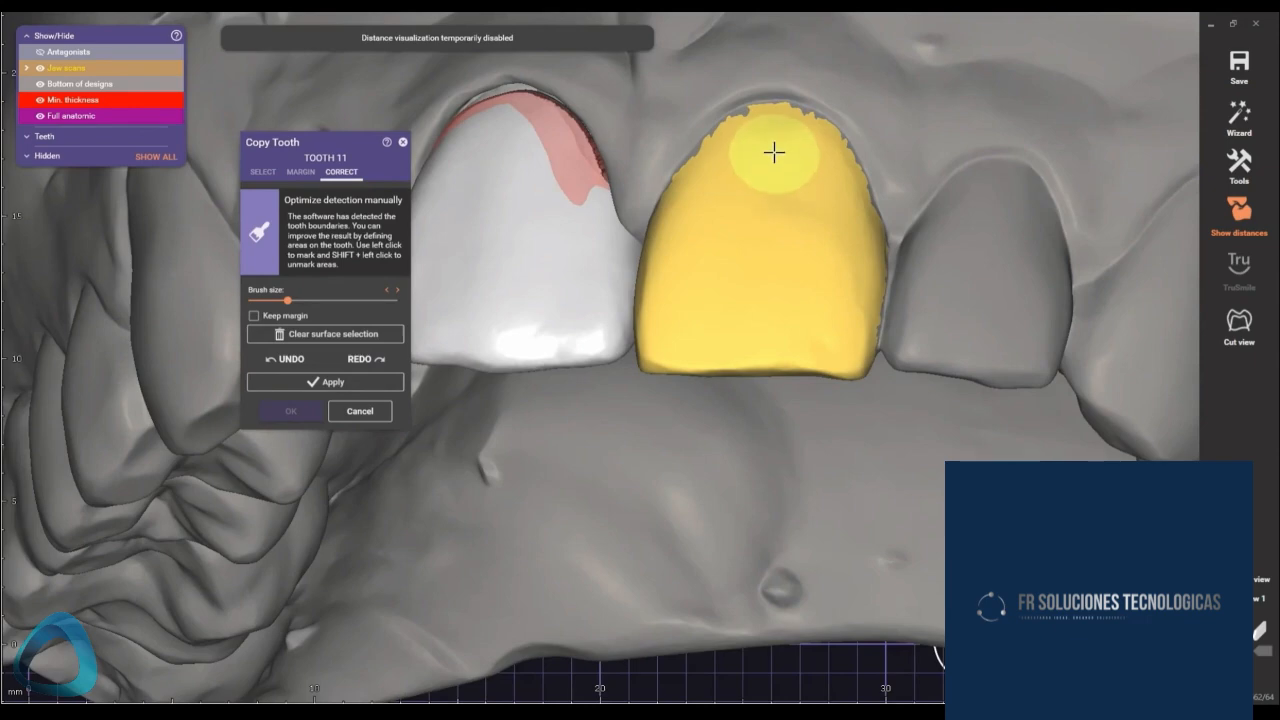
key("shift")
key("shift")
mouse_move(752, 188)
left_mouse_down("shift")
mouse_move(773, 237)
mouse_move(820, 220)
mouse_move(763, 175)
mouse_move(751, 243)
mouse_move(774, 277)
left_mouse_up("shift")
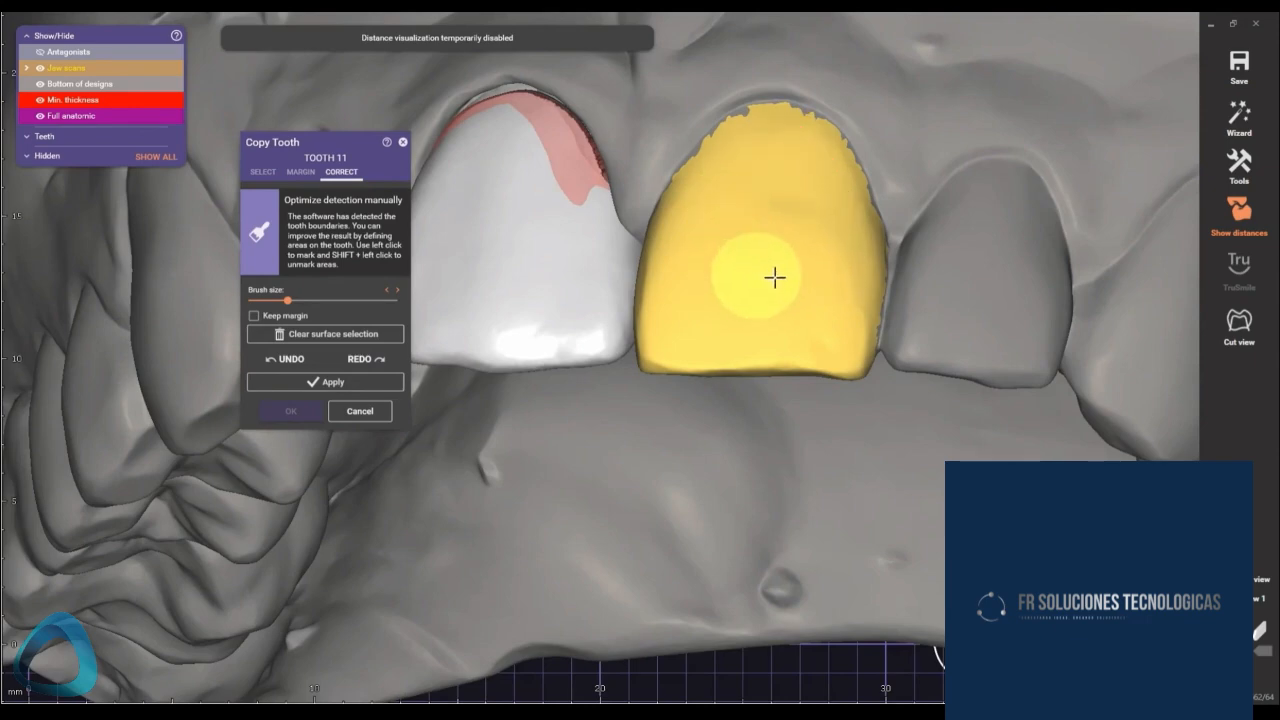
mouse_move(774, 277)
right_mouse_down()
mouse_move(780, 259)
mouse_move(766, 300)
right_mouse_up()
scroll(766, 300, "down", 2)
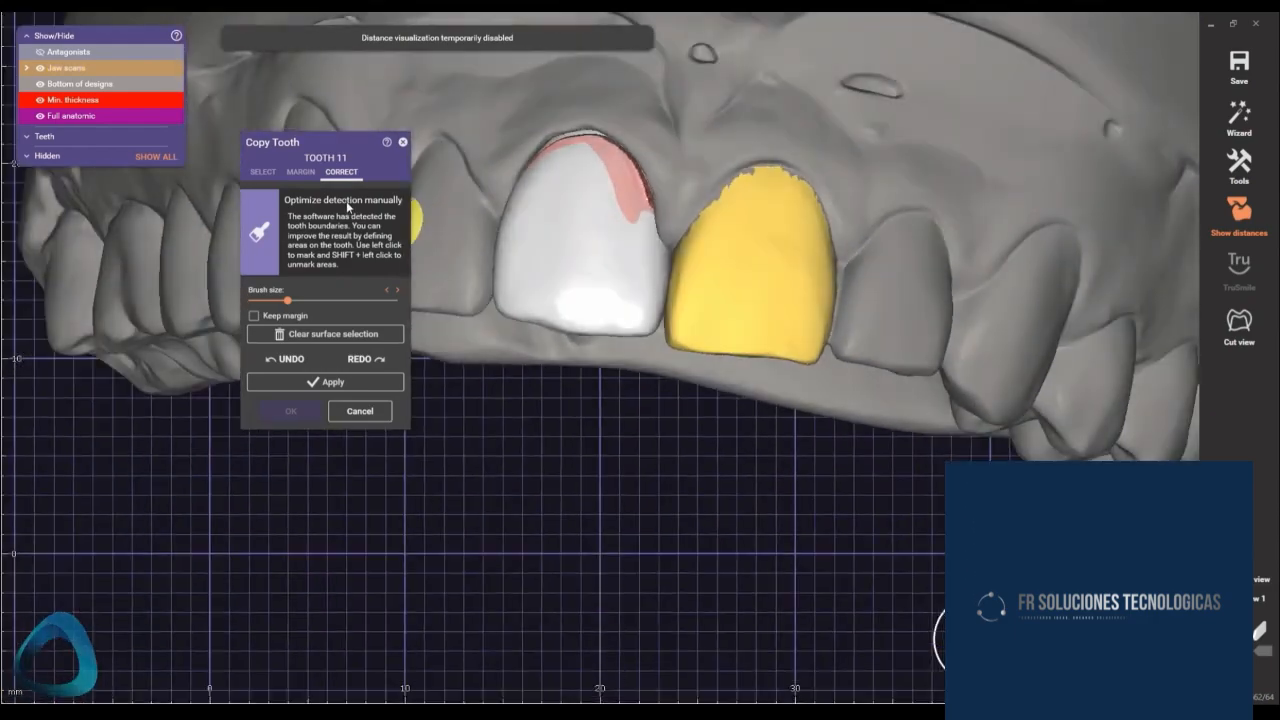
- Return to tooth selection, hide the full anatomic crown, and reject the current mirrored copy
left_click(263, 172)
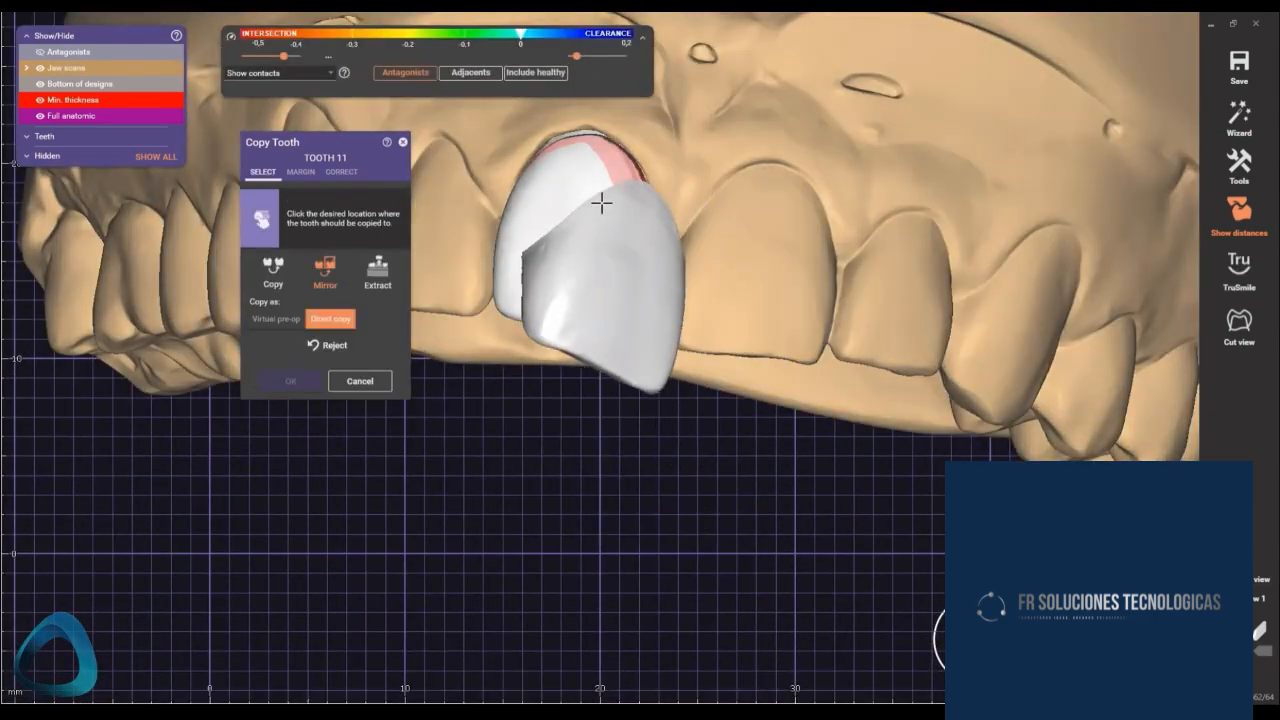
scroll(652, 263, "down", 1)
right_click_drag(636, 260, 646, 264)
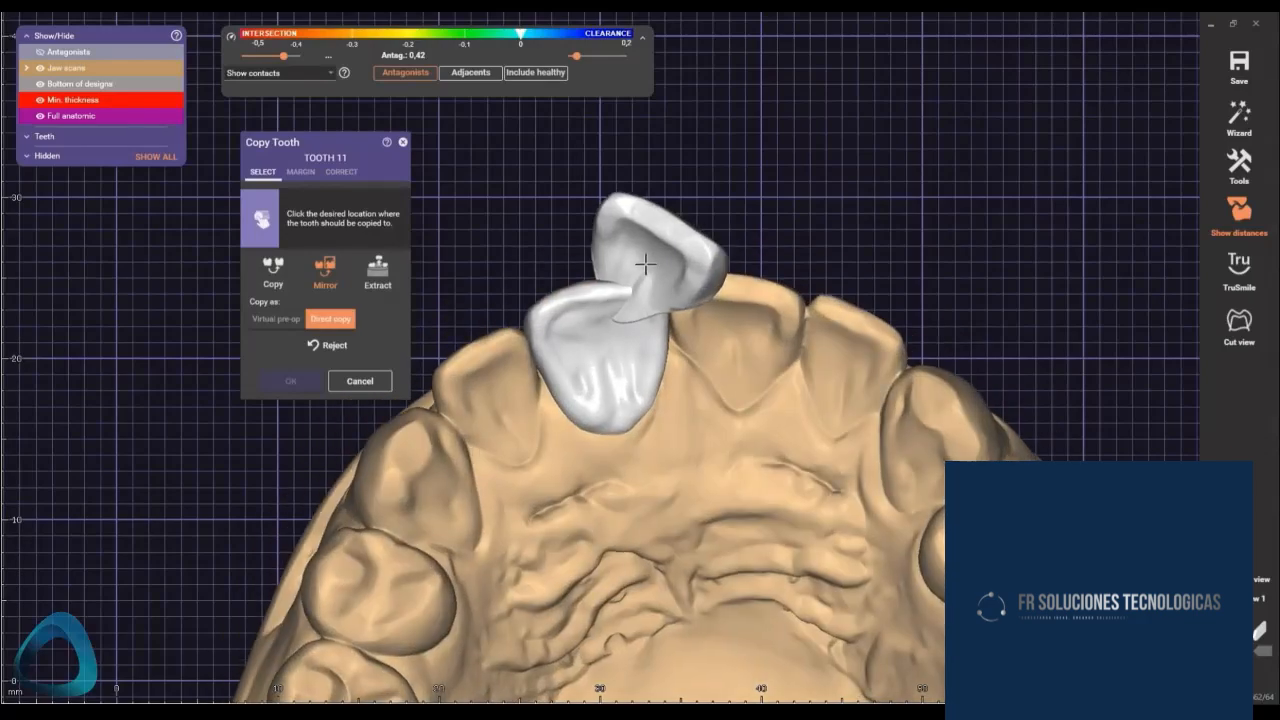
right_click_drag(699, 222, 622, 260)
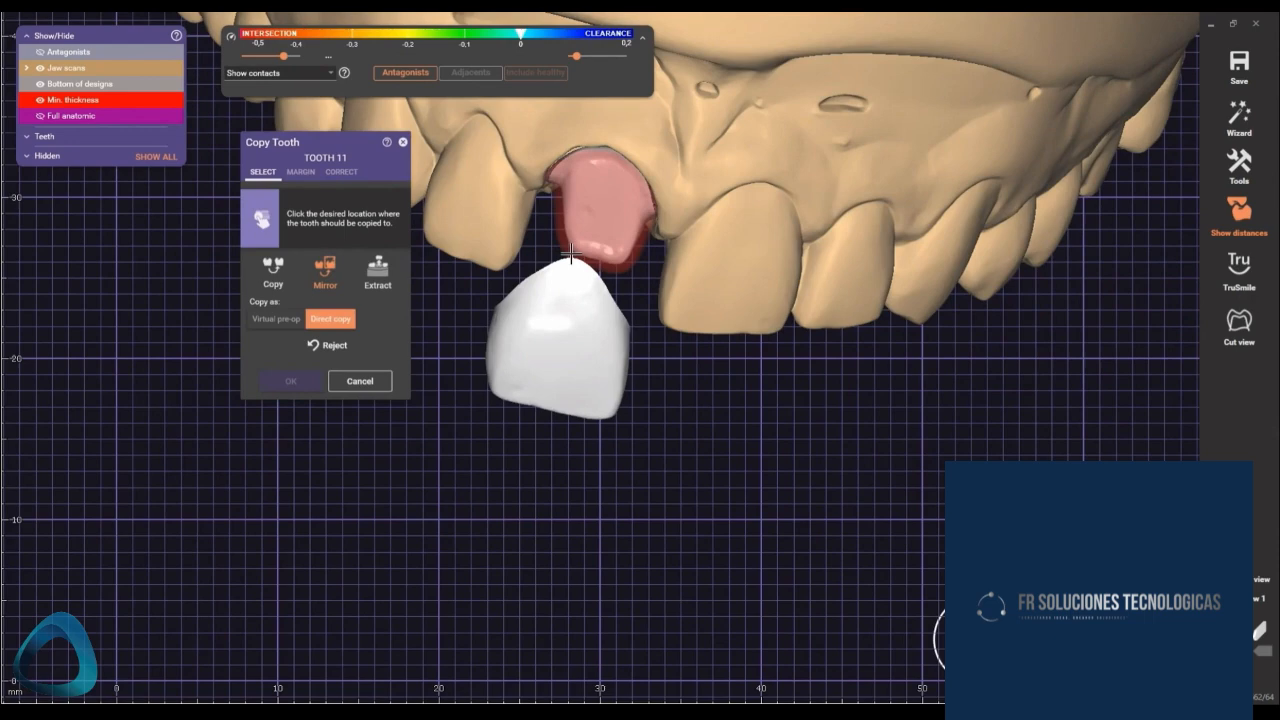
left_click(334, 345)
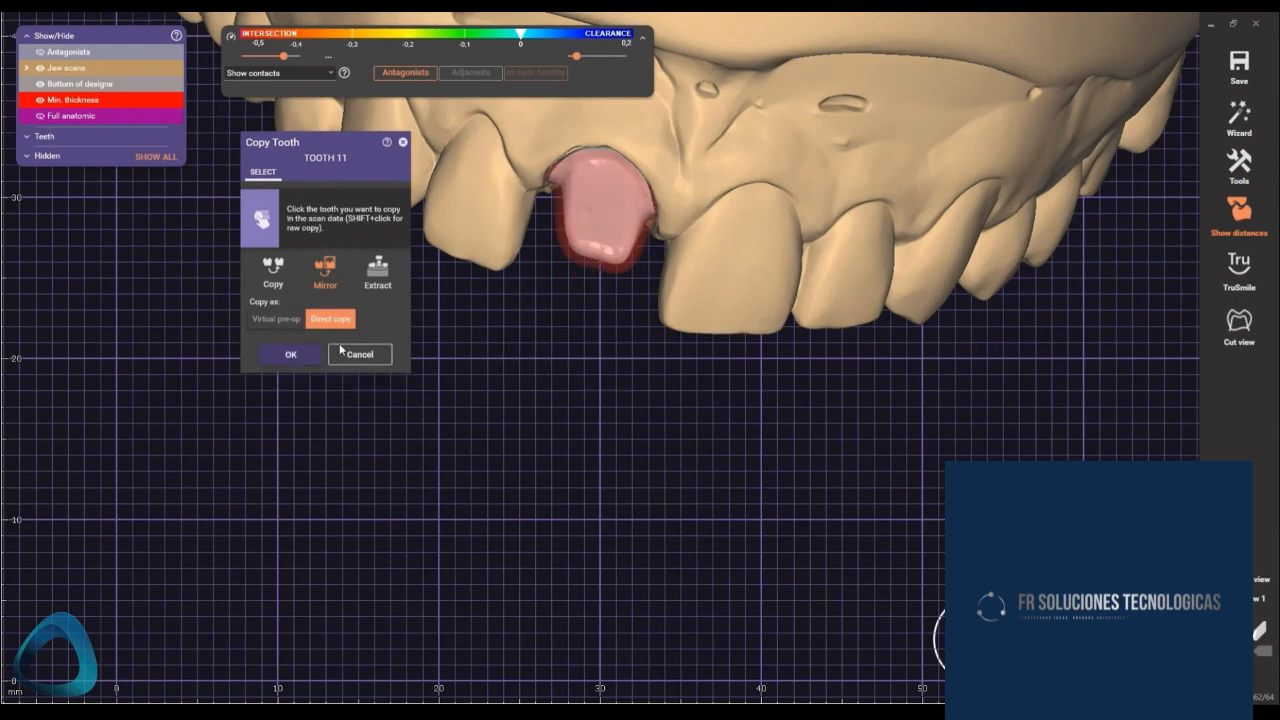
- Mirror the adjacent central incisor onto the tooth 11 preparation, replacing the existing tooth part
left_click(738, 288)
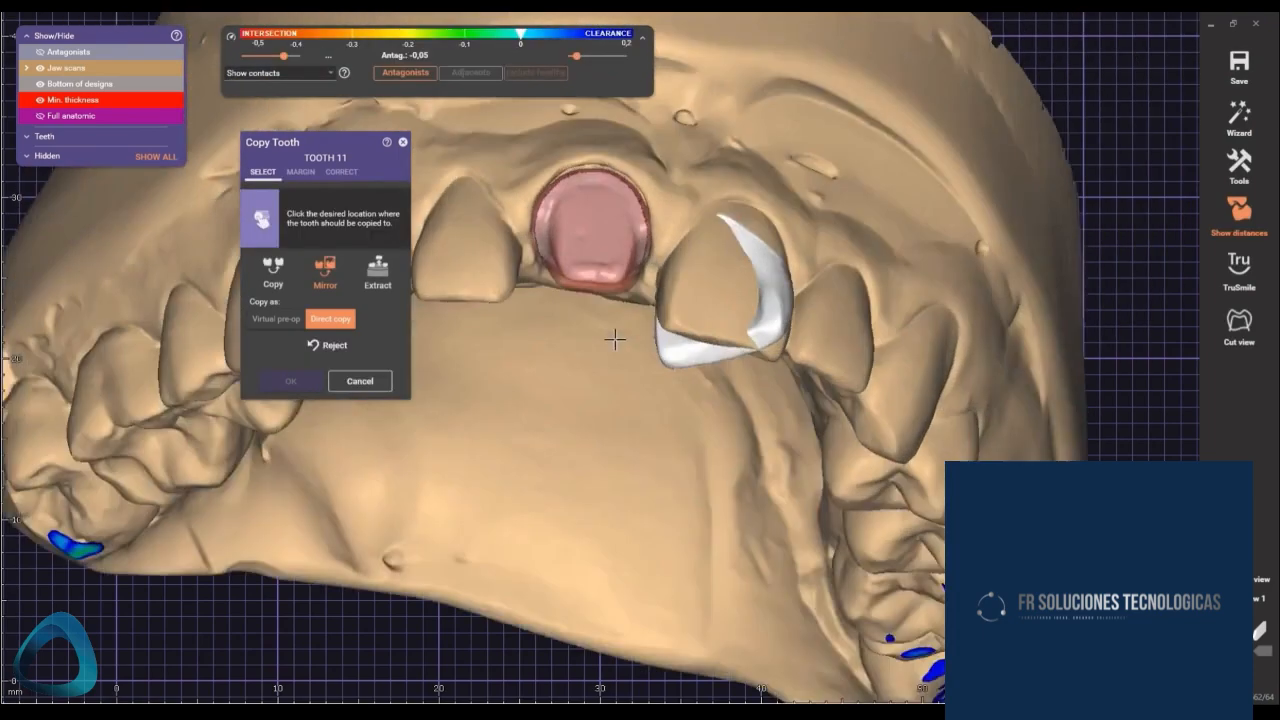
left_click(589, 274)
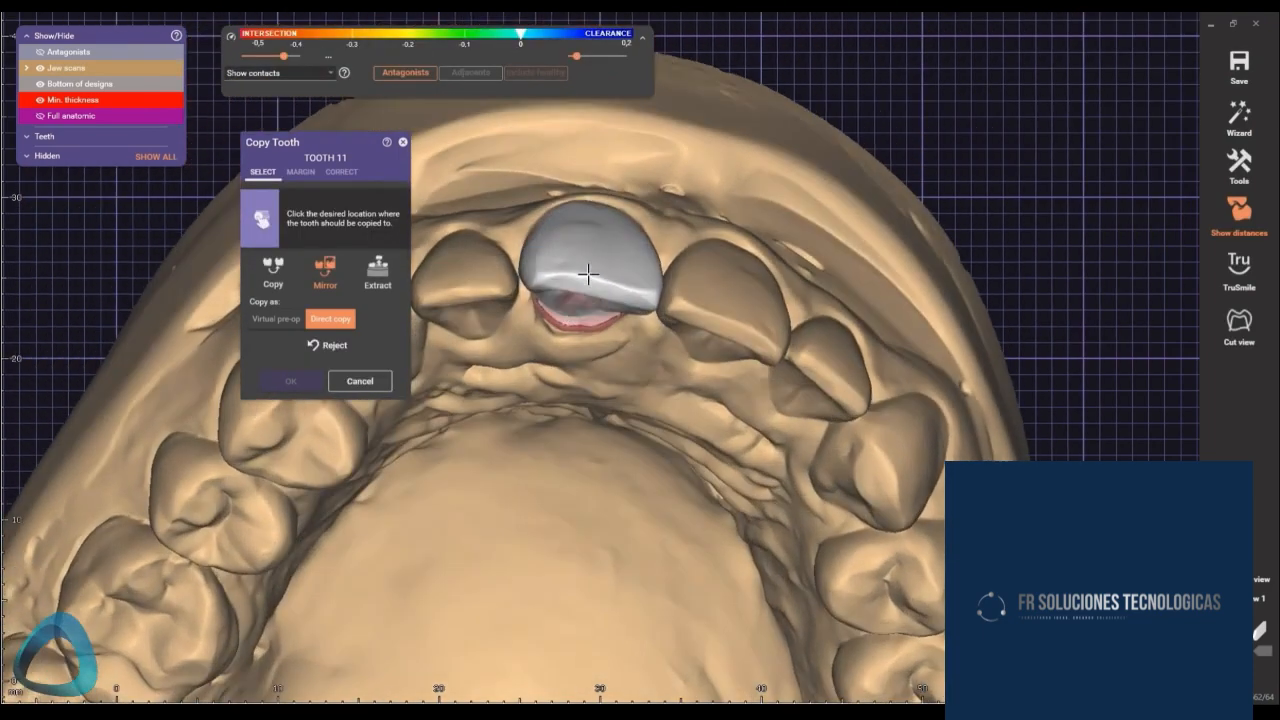
left_click(587, 288)
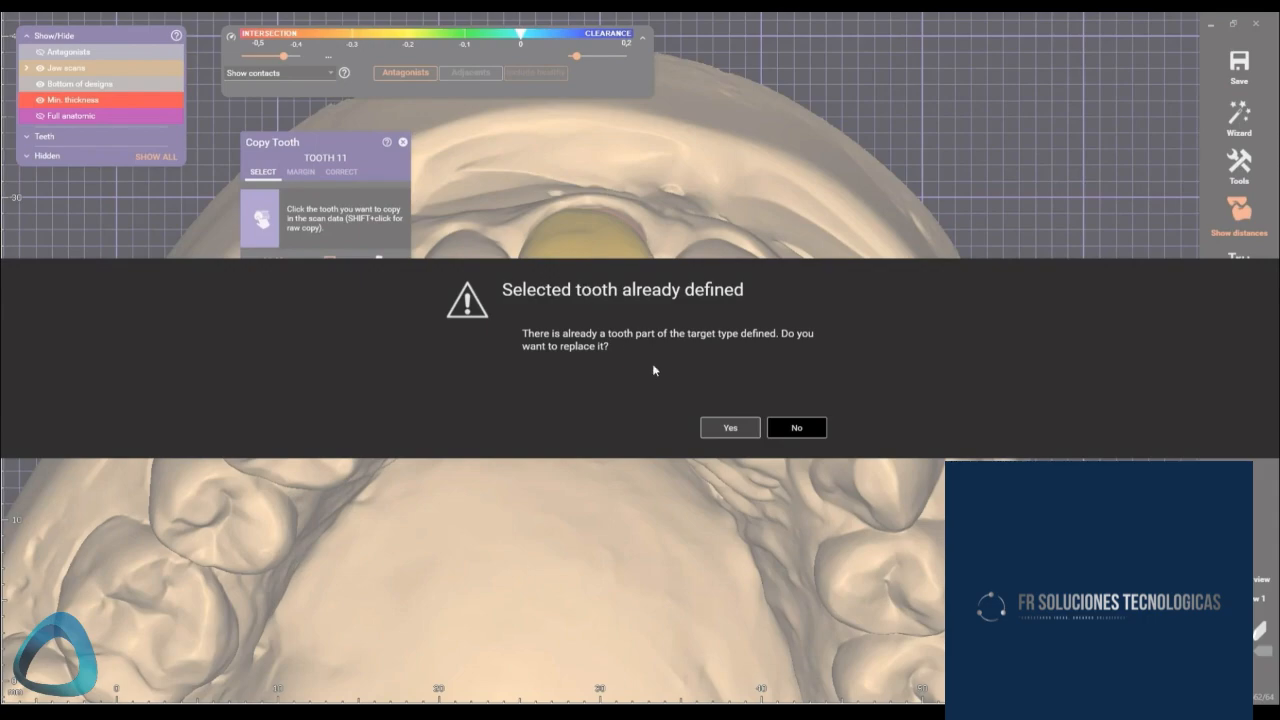
left_click(726, 428)
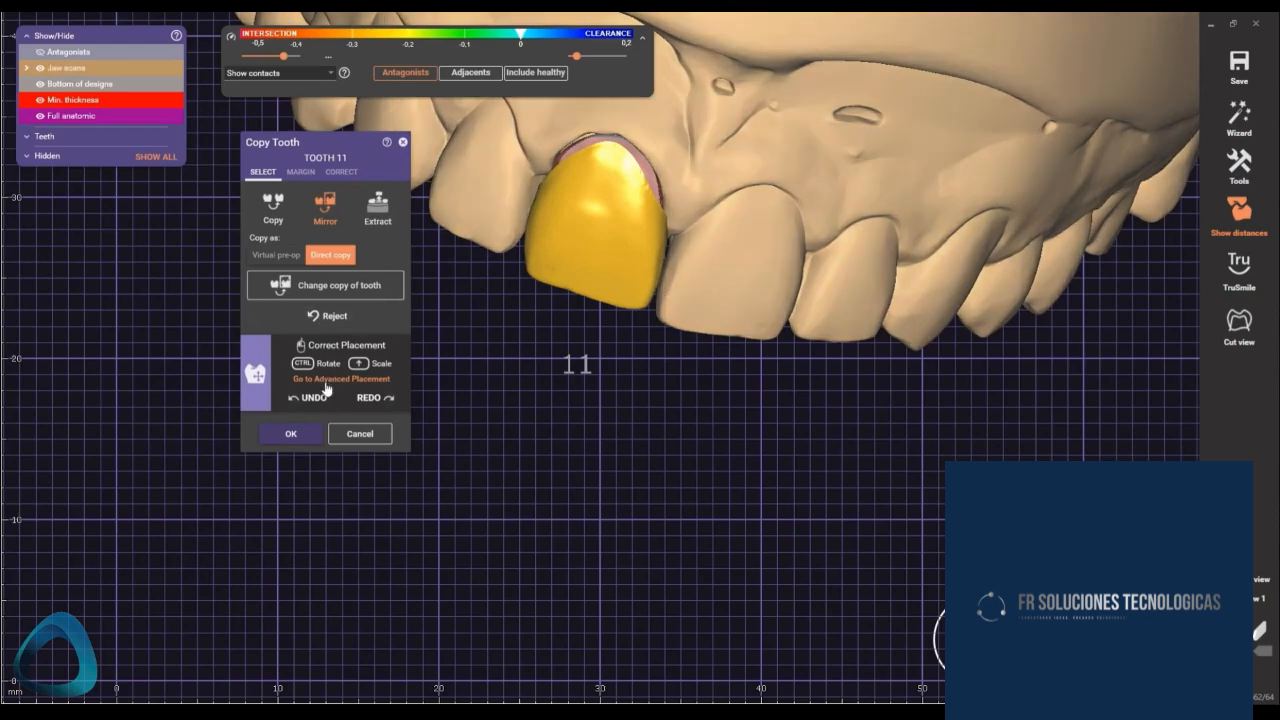
- Open advanced placement for the mirrored crown and move it freely to fit between the neighbouring teeth
left_click(325, 382)
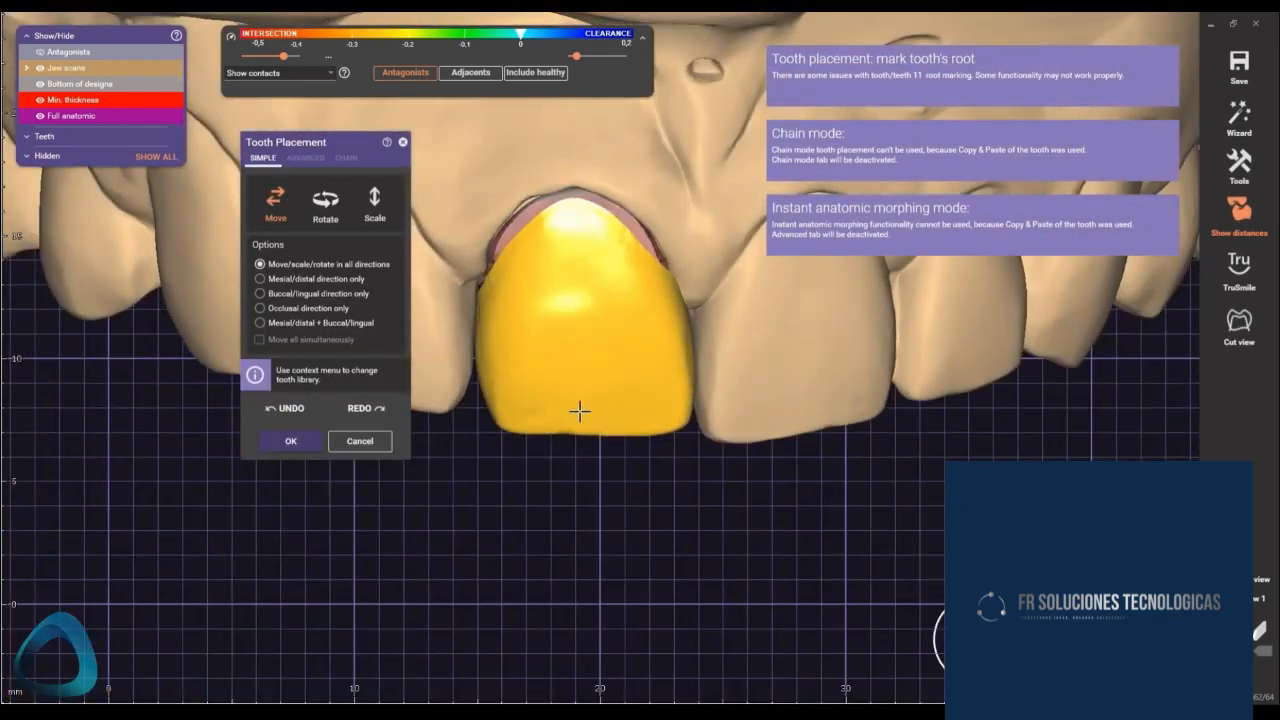
right_click_drag(574, 411, 591, 414)
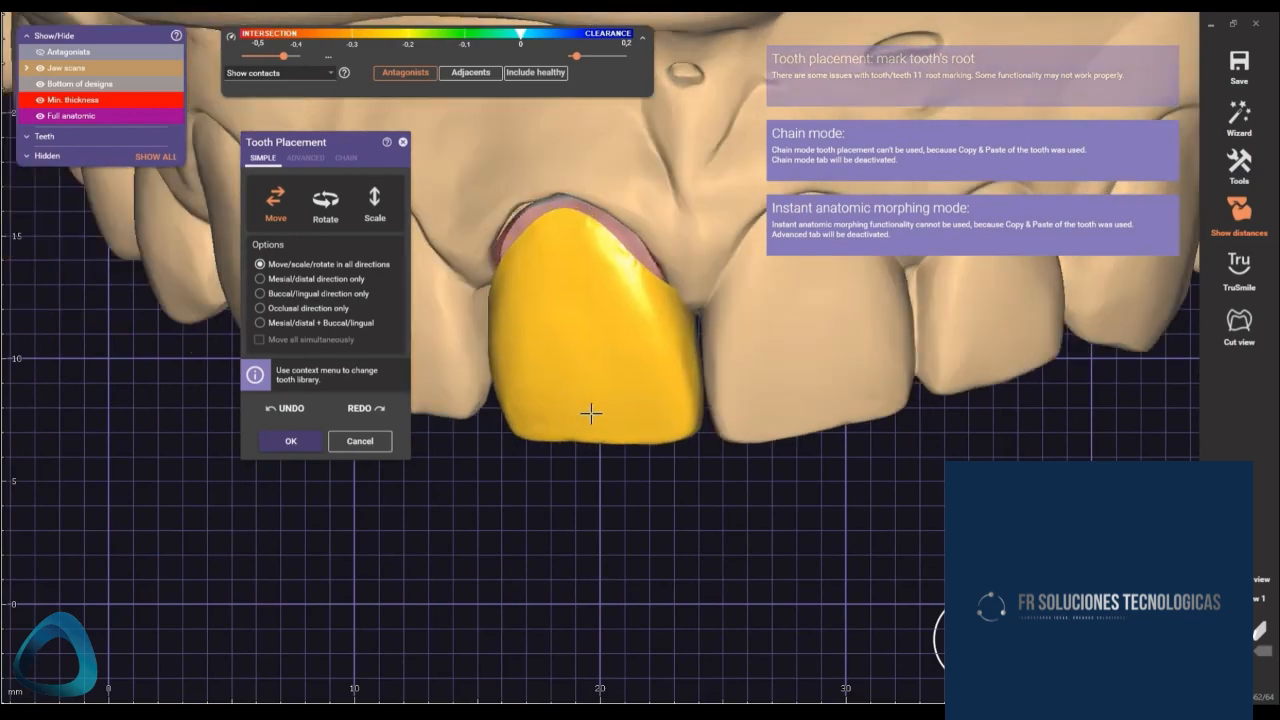
left_click_drag(557, 406, 509, 363)
mouse_move(509, 363)
right_mouse_down()
mouse_move(520, 357)
mouse_move(500, 354)
right_mouse_up()
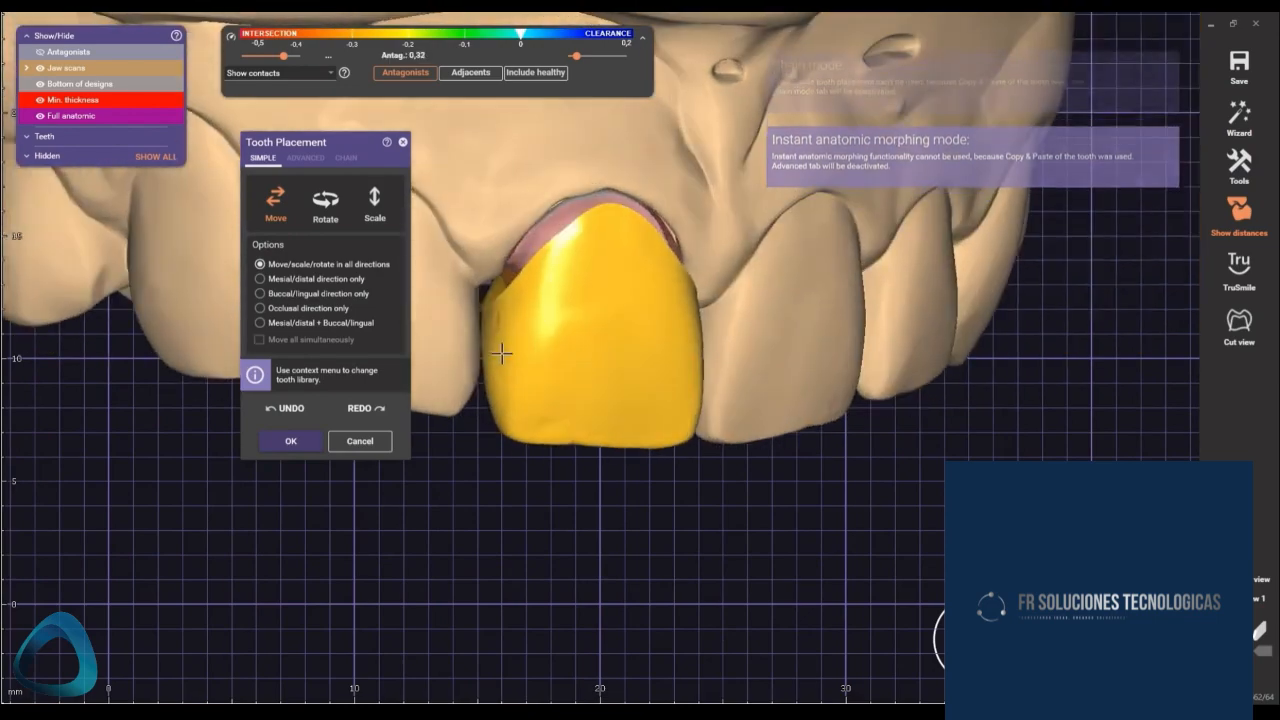
right_click_drag(621, 438, 548, 385)
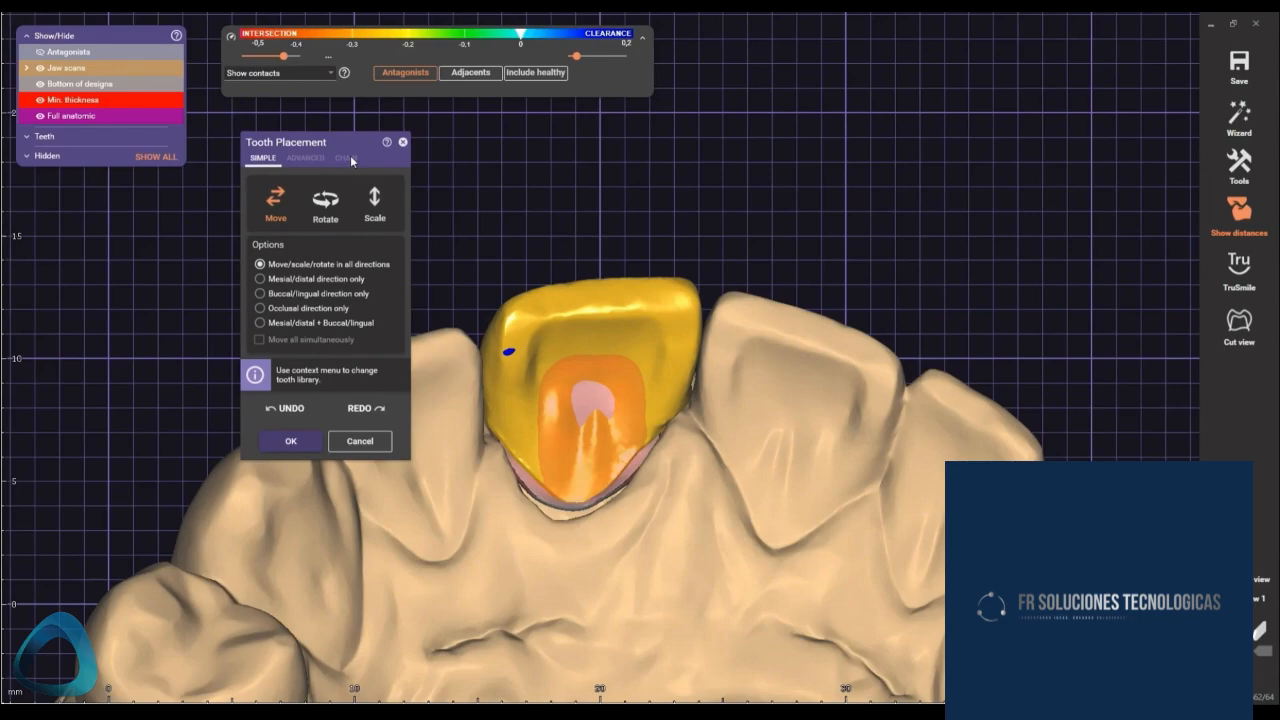
scroll(573, 463, "down", 2)
right_click_drag(571, 449, 585, 410)
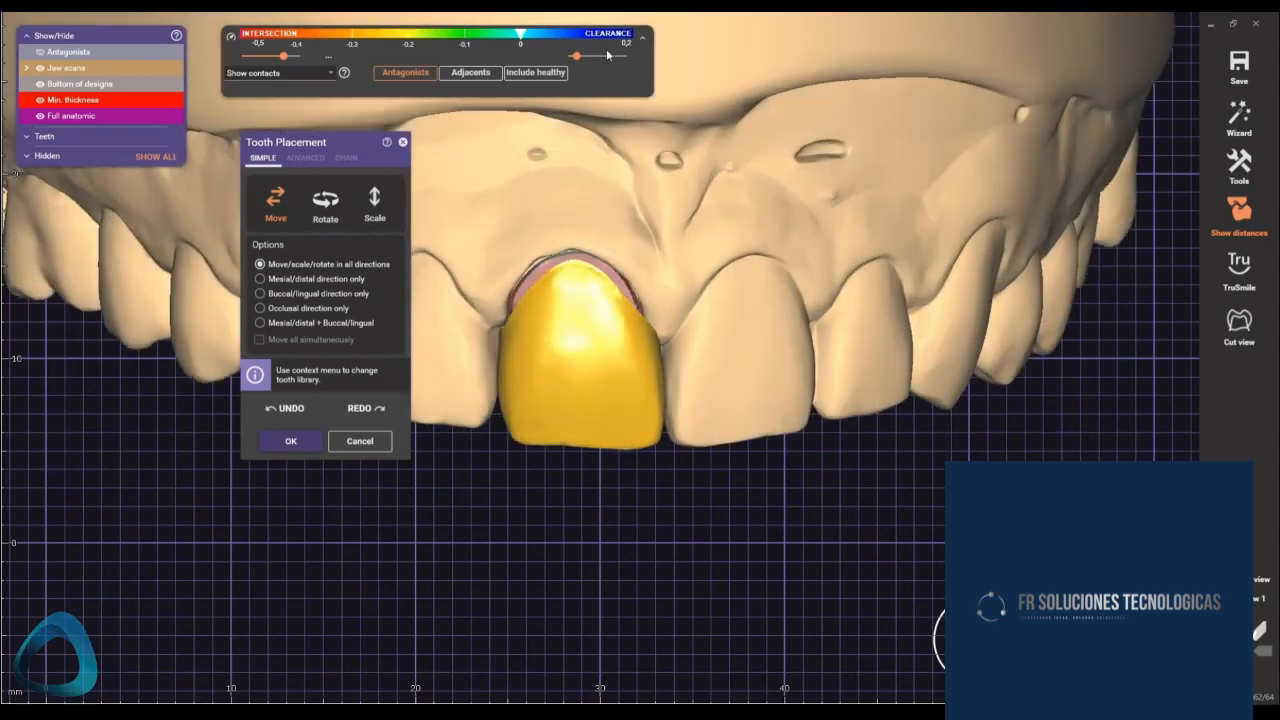
- Nudge the mirrored crown freely with small movements to refine its fit between the neighbouring teeth
left_click(295, 78)
left_click(296, 132)
right_click_drag(554, 367, 586, 474)
left_click_drag(537, 417, 534, 426)
right_click_drag(534, 428, 568, 403)
left_click_drag(568, 403, 569, 380)
right_click_drag(569, 380, 563, 370)
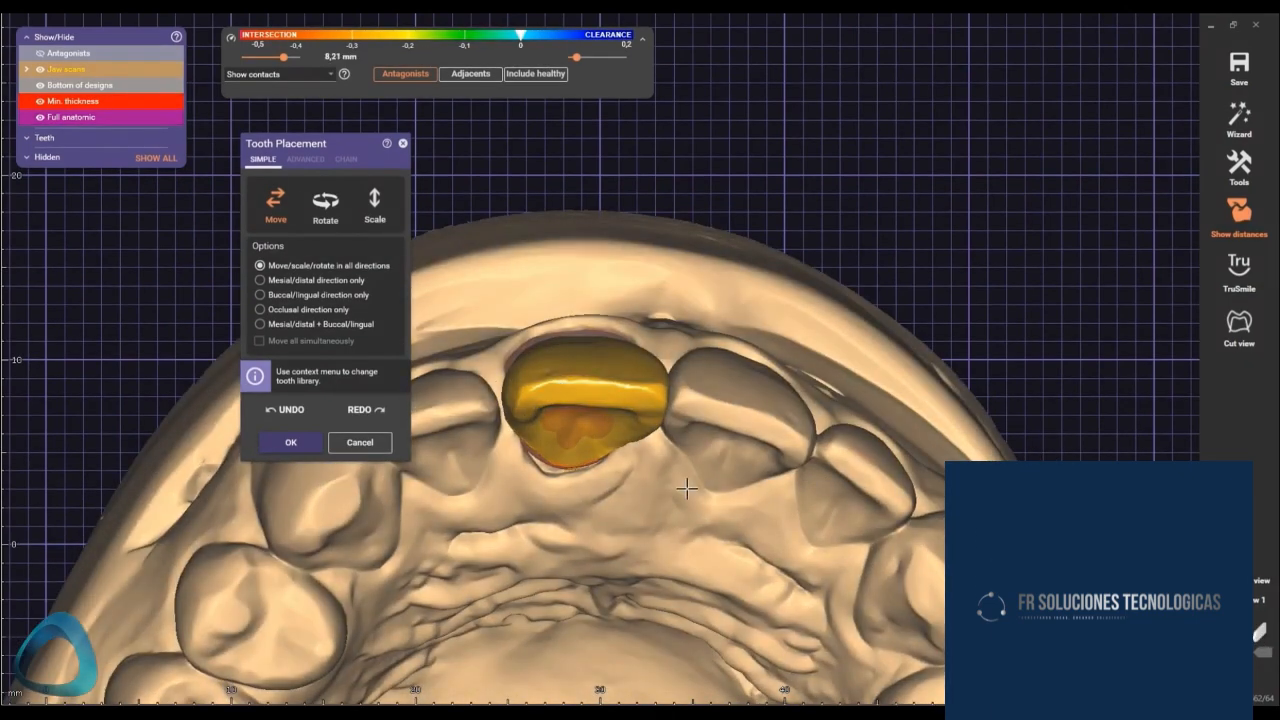
- Examine the crown's alignment within the whole arch from the front and occlusal sides, moving the Tooth Placement dialog clear of the model
right_click_drag(705, 508, 775, 366)
scroll(785, 402, "down", 2)
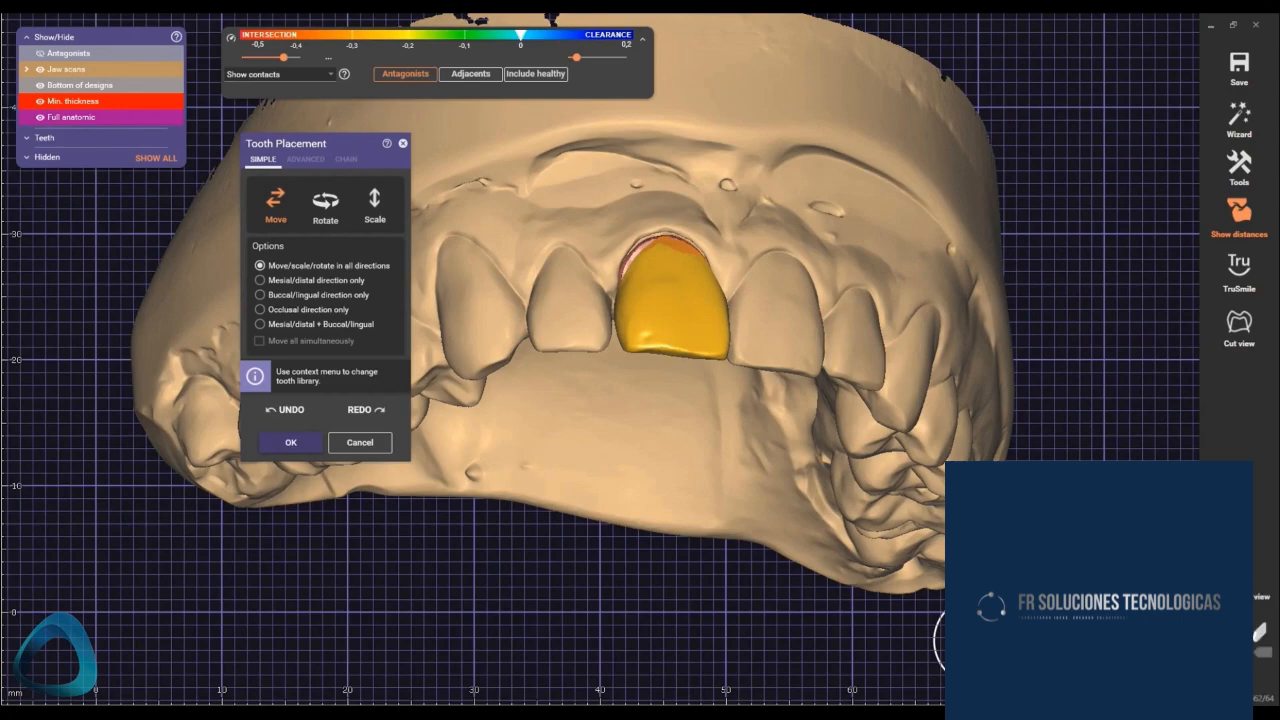
left_click(995, 640)
scroll(940, 526, "down", 2)
middle_click_drag(940, 506, 814, 374)
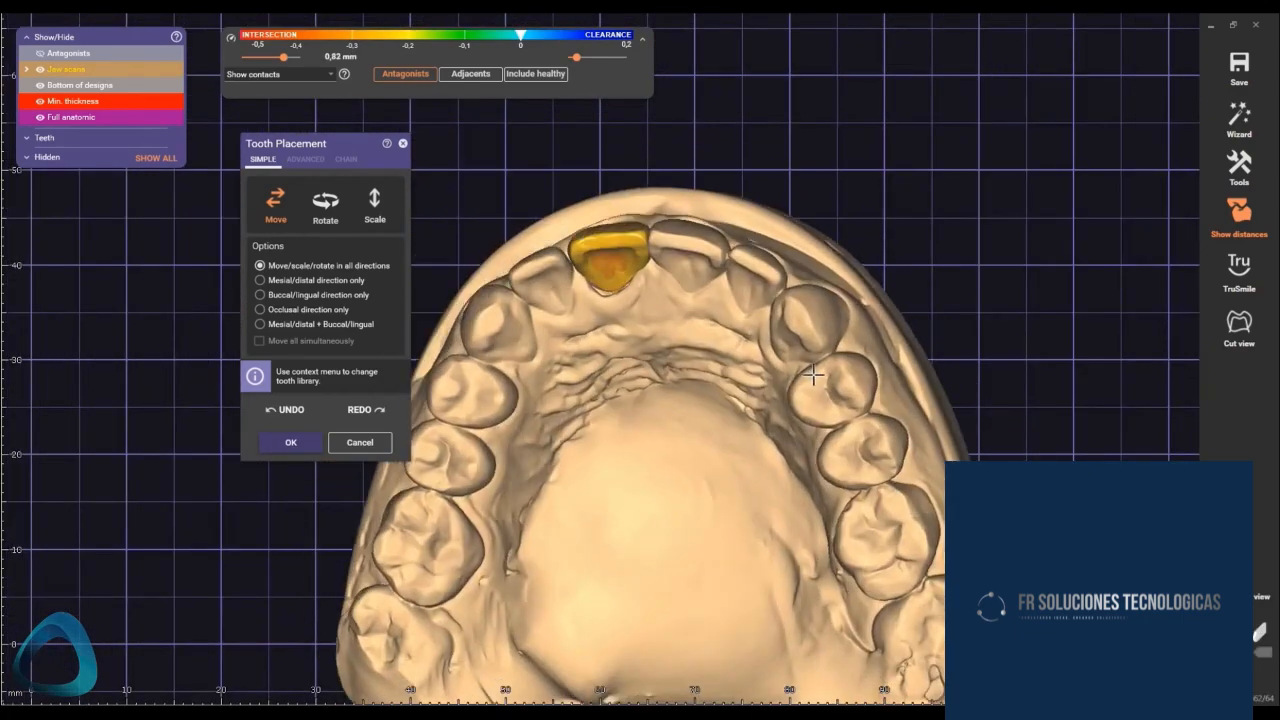
right_click_drag(814, 374, 830, 399)
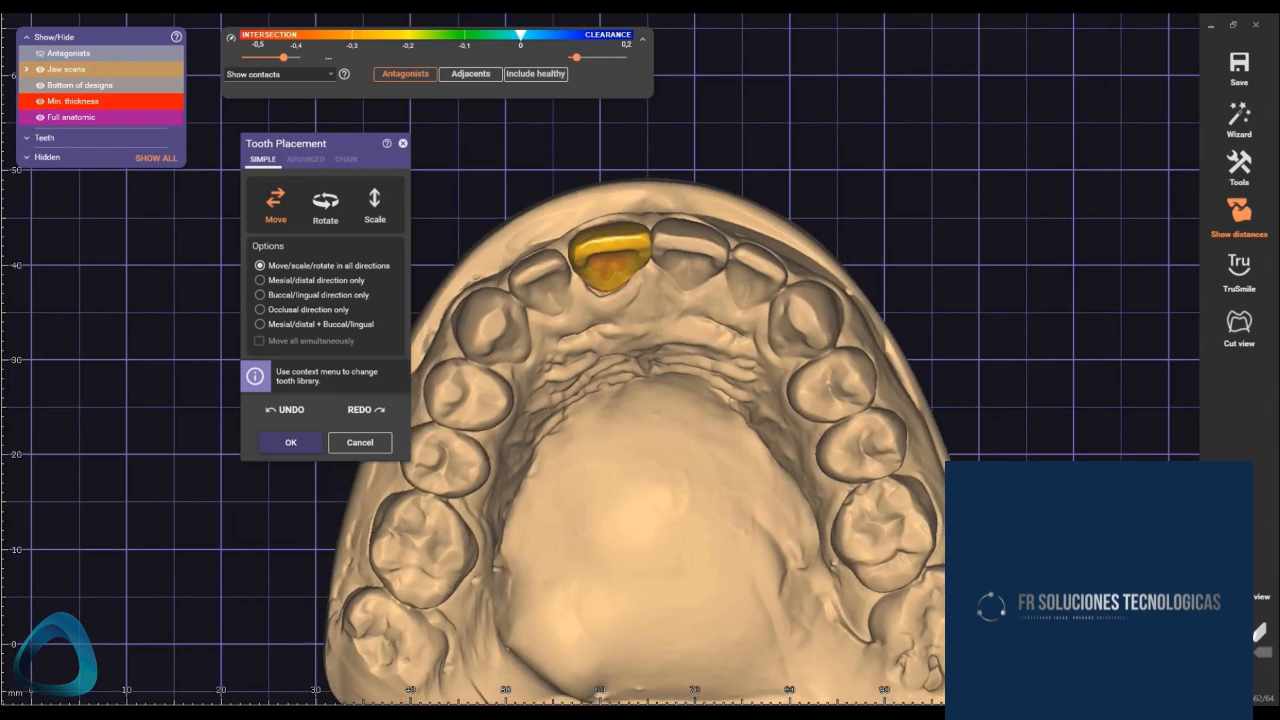
left_click_drag(290, 150, 81, 204)
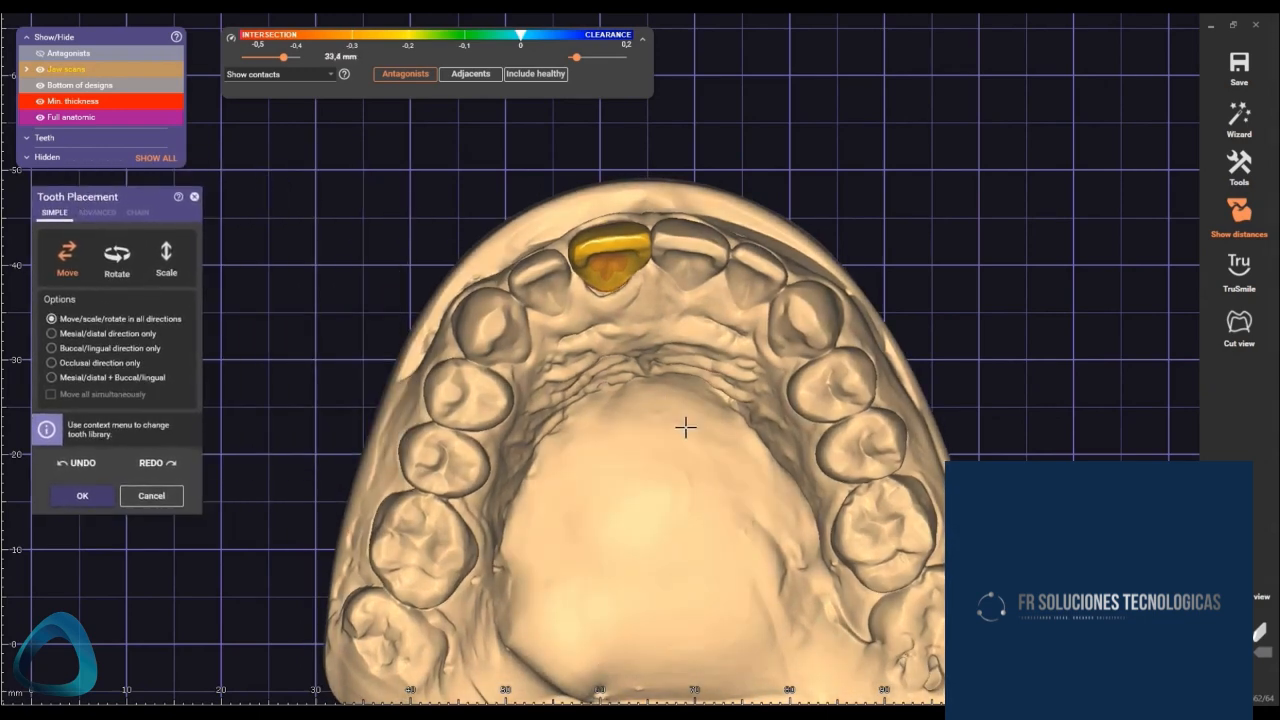
scroll(686, 428, "down", 2)
mouse_move(750, 454)
middle_mouse_down()
mouse_move(729, 440)
mouse_move(747, 449)
middle_mouse_up()
scroll(729, 440, "up", 3)
right_click_drag(747, 449, 738, 437)
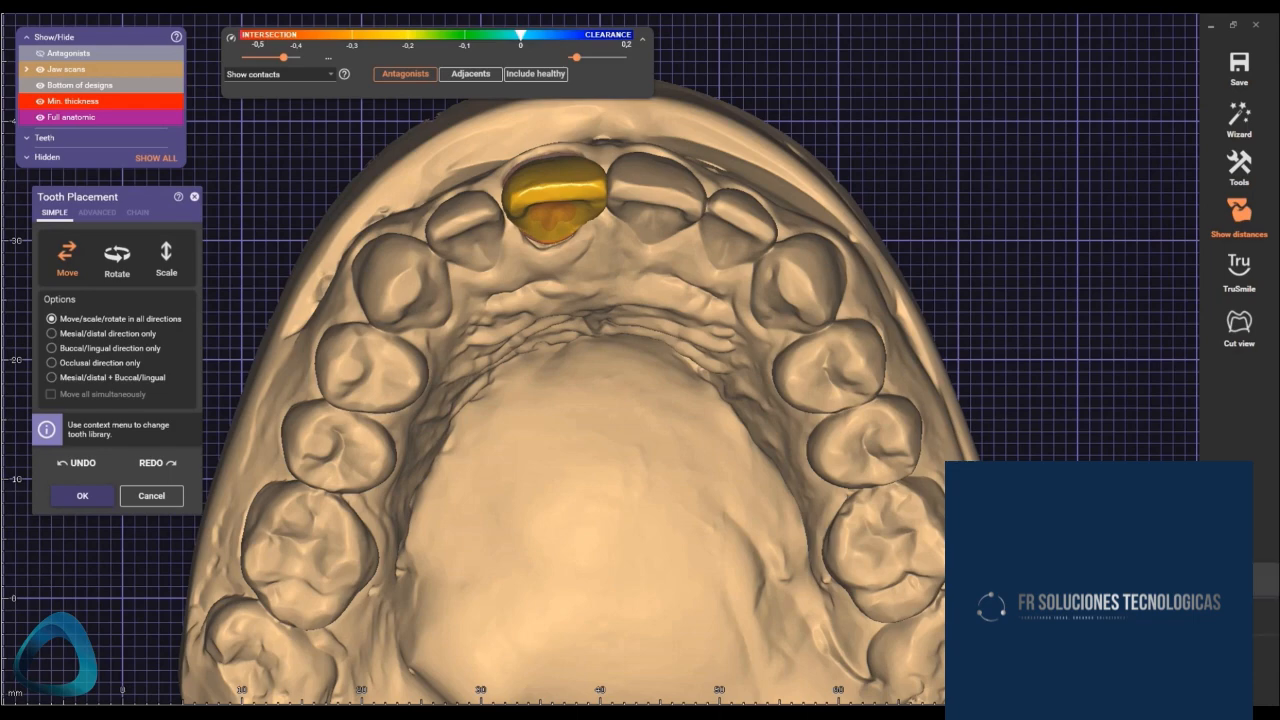
- Turn the model to see the labial surfaces of the front teeth from the cervical side and save this as a custom view
right_click_drag(560, 365, 717, 365)
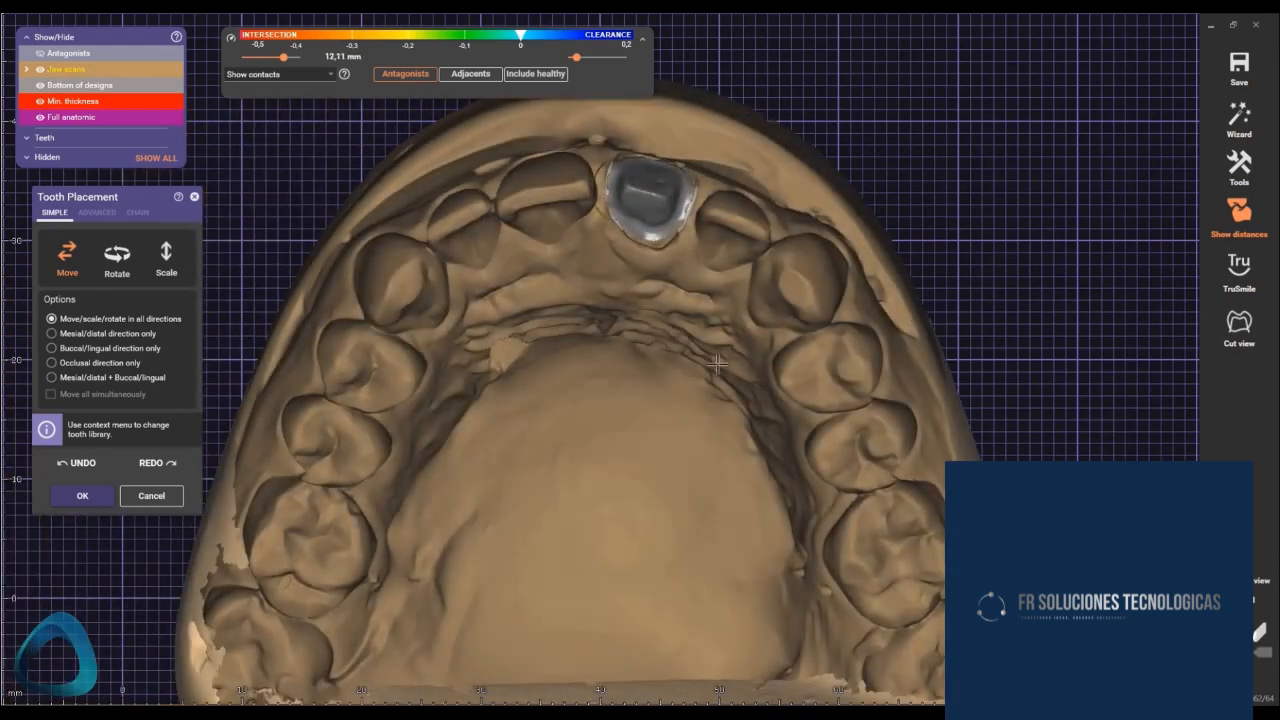
right_click_drag(597, 337, 631, 332)
scroll(586, 294, "up", 3)
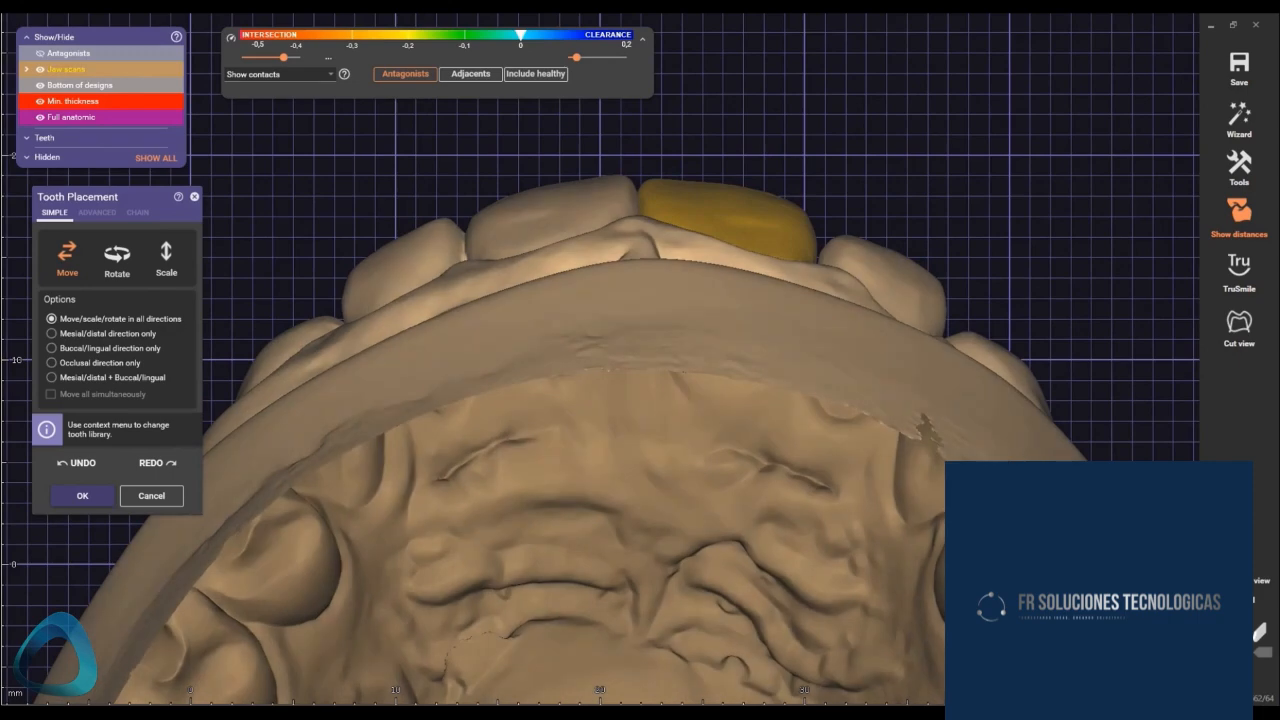
right_click_drag(637, 212, 720, 350)
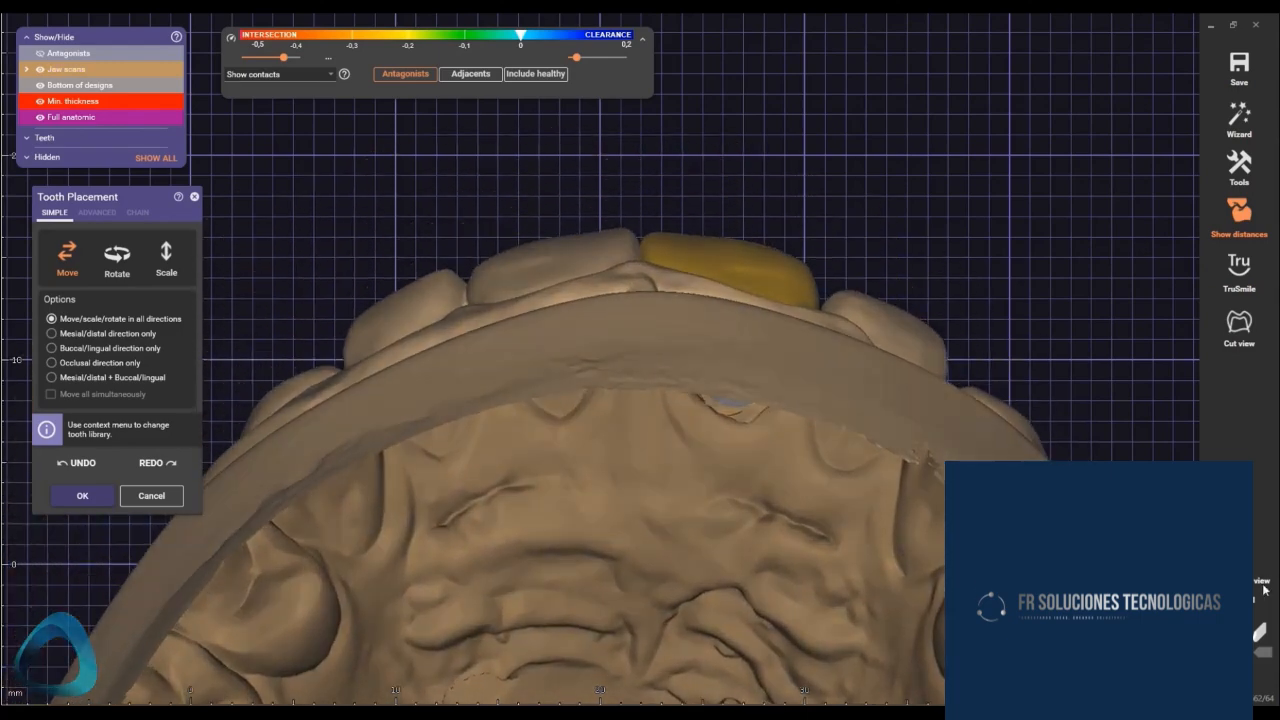
left_click(1256, 590)
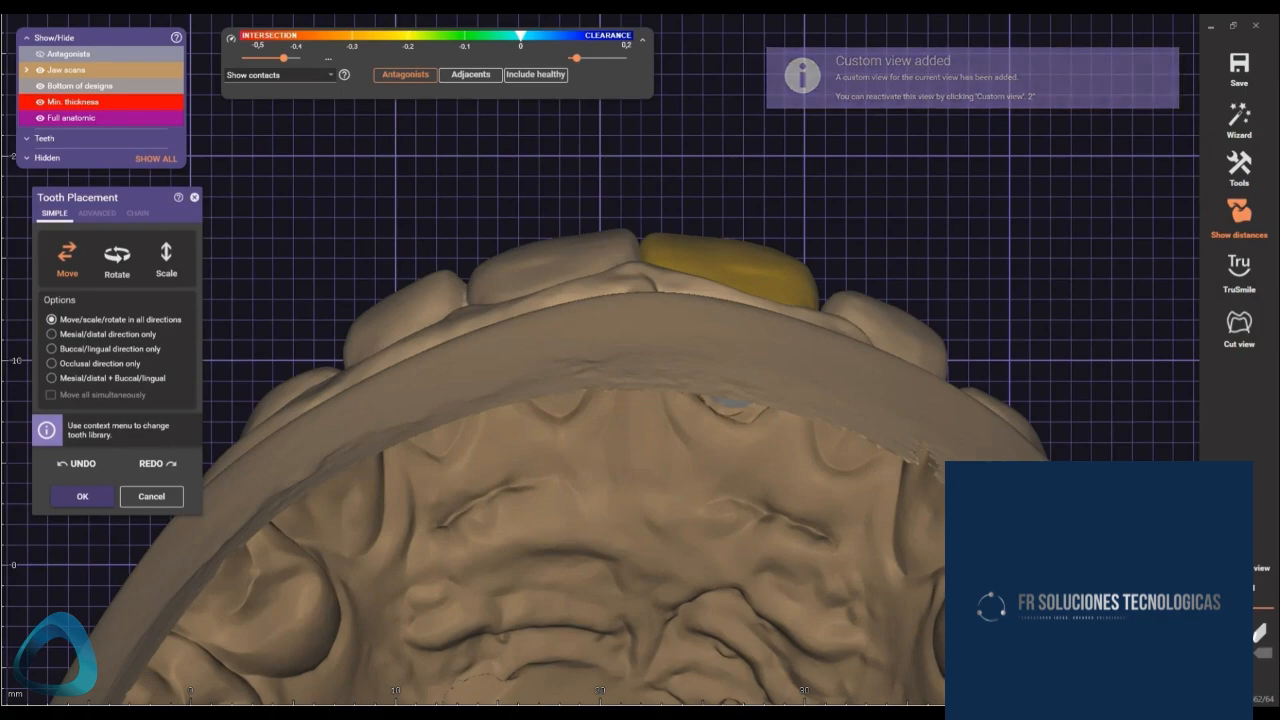
- Save a frontal view of the upper arch as another custom view and briefly overlay the grid on the teeth
scroll(800, 572, "down", 3)
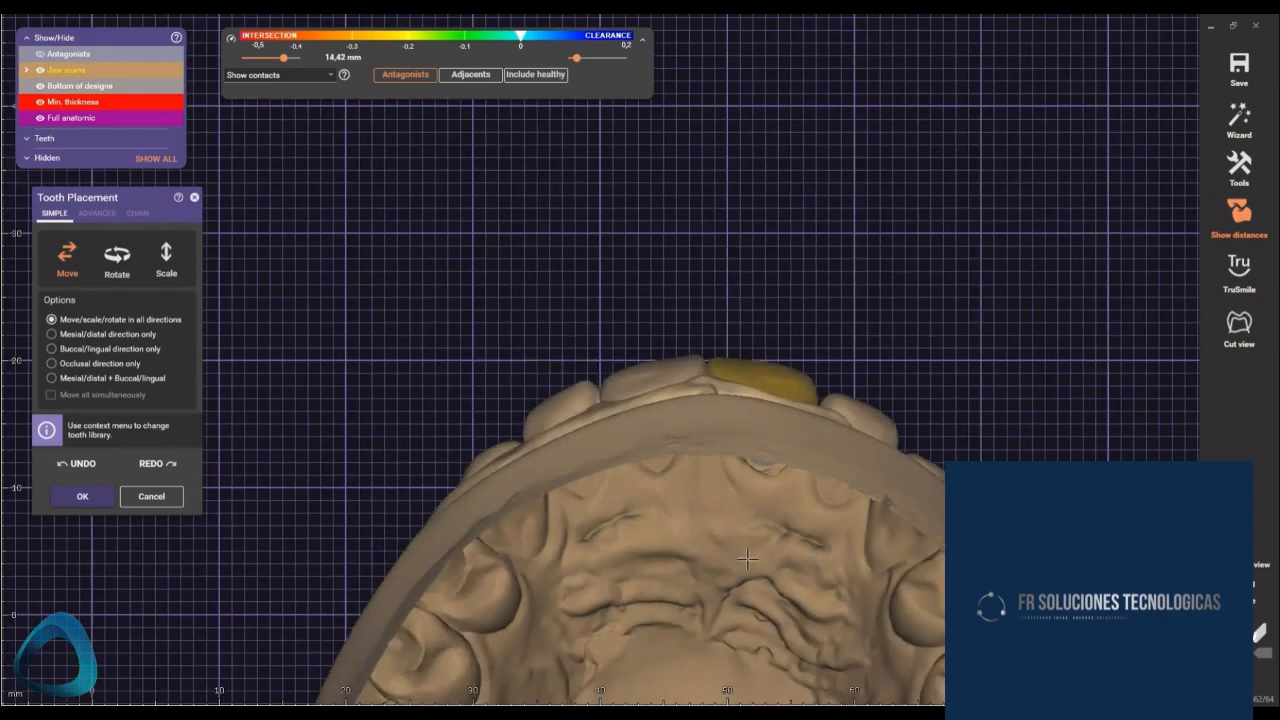
right_click_drag(800, 572, 753, 556)
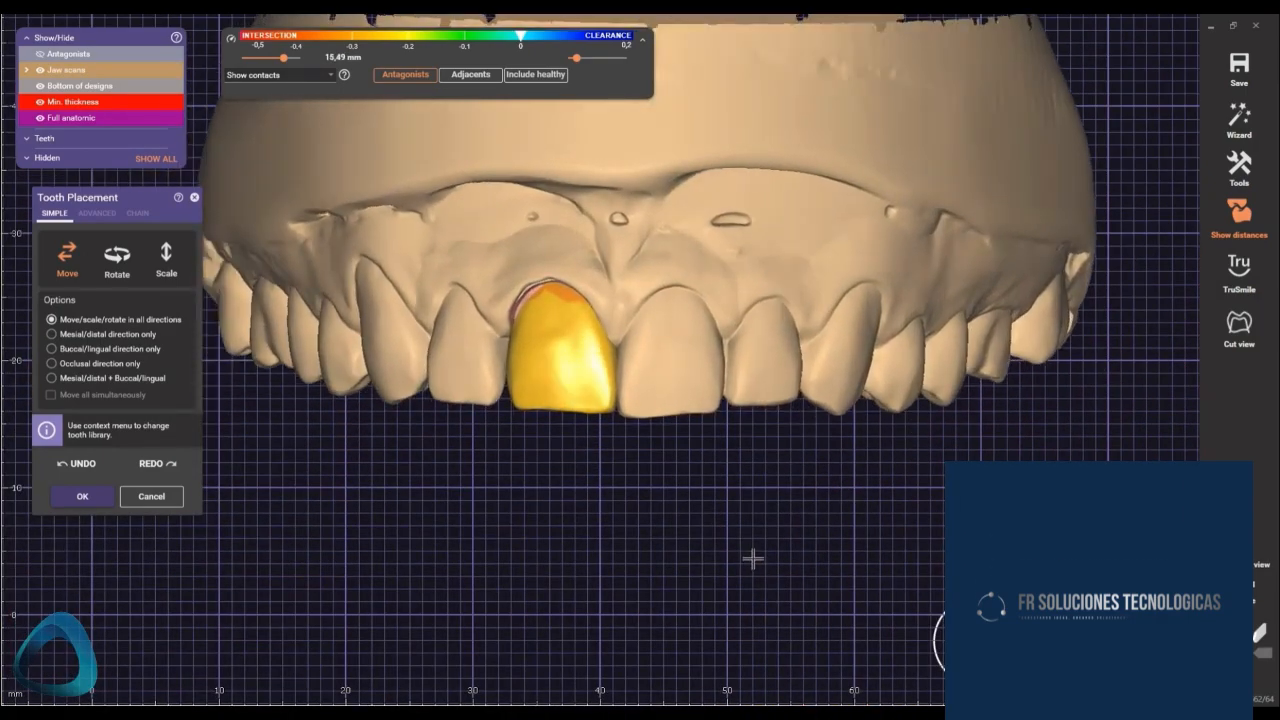
right_click_drag(637, 531, 517, 400)
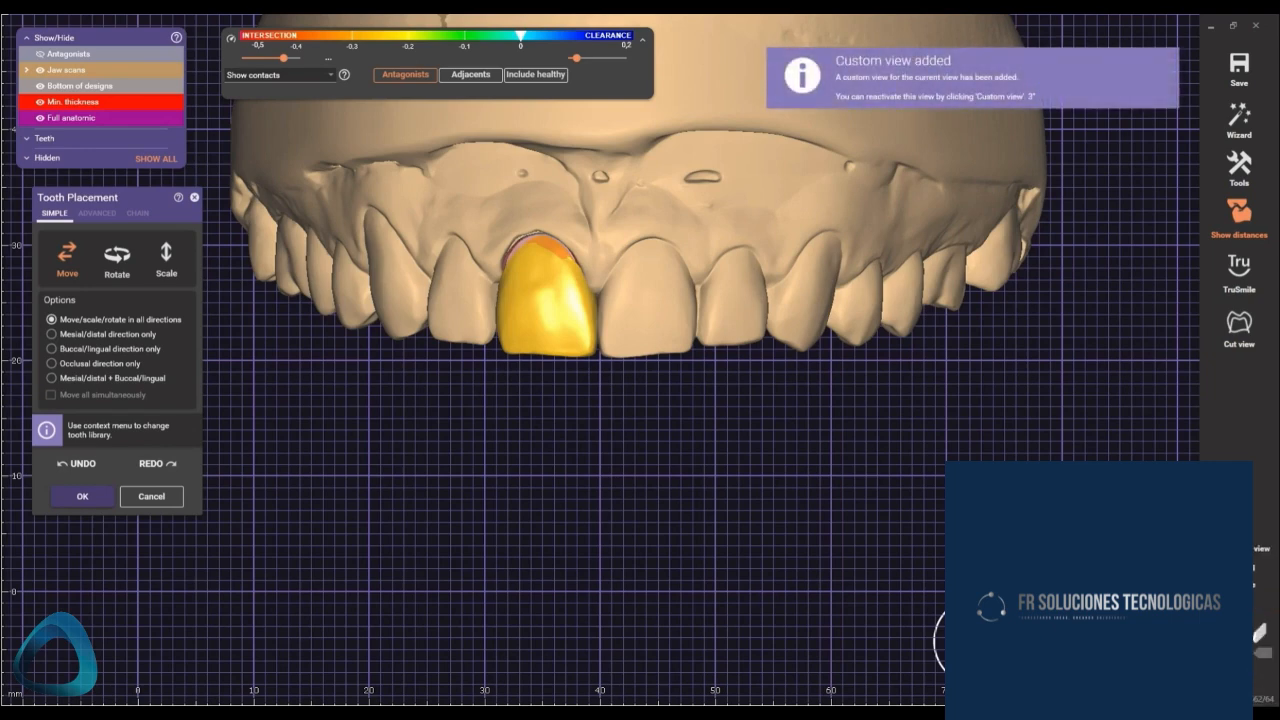
key("g")
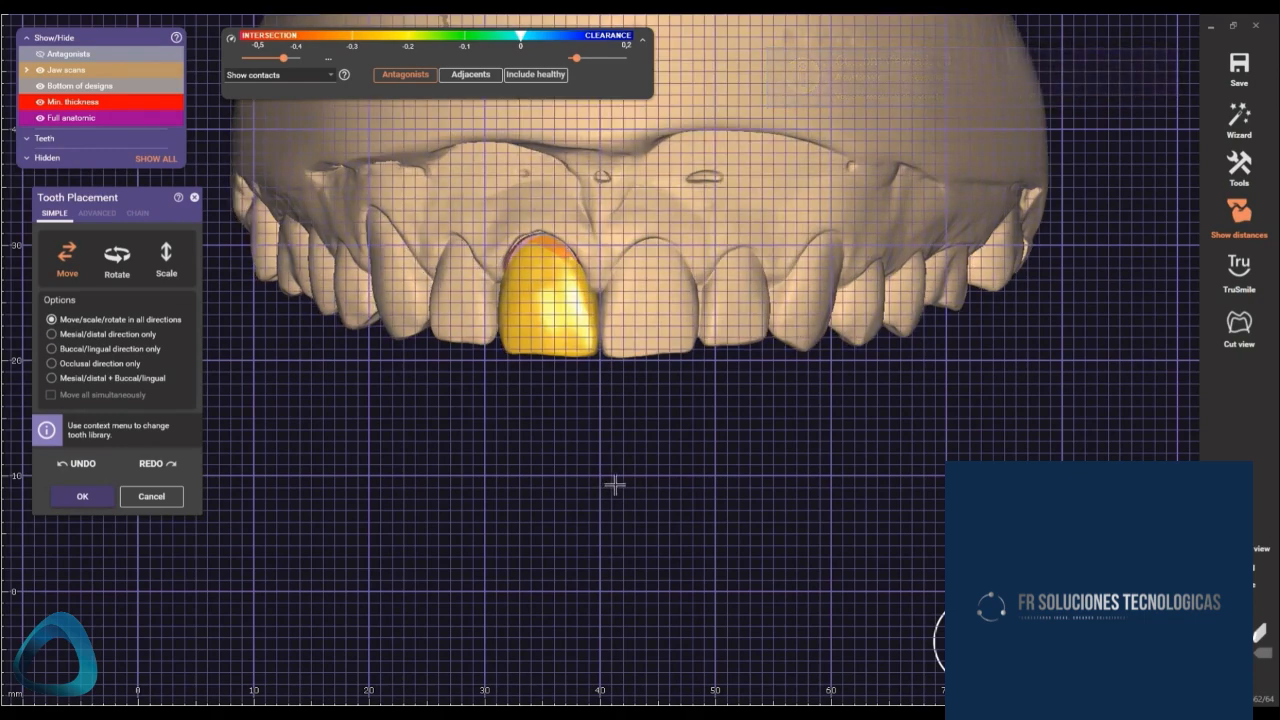
key("g")
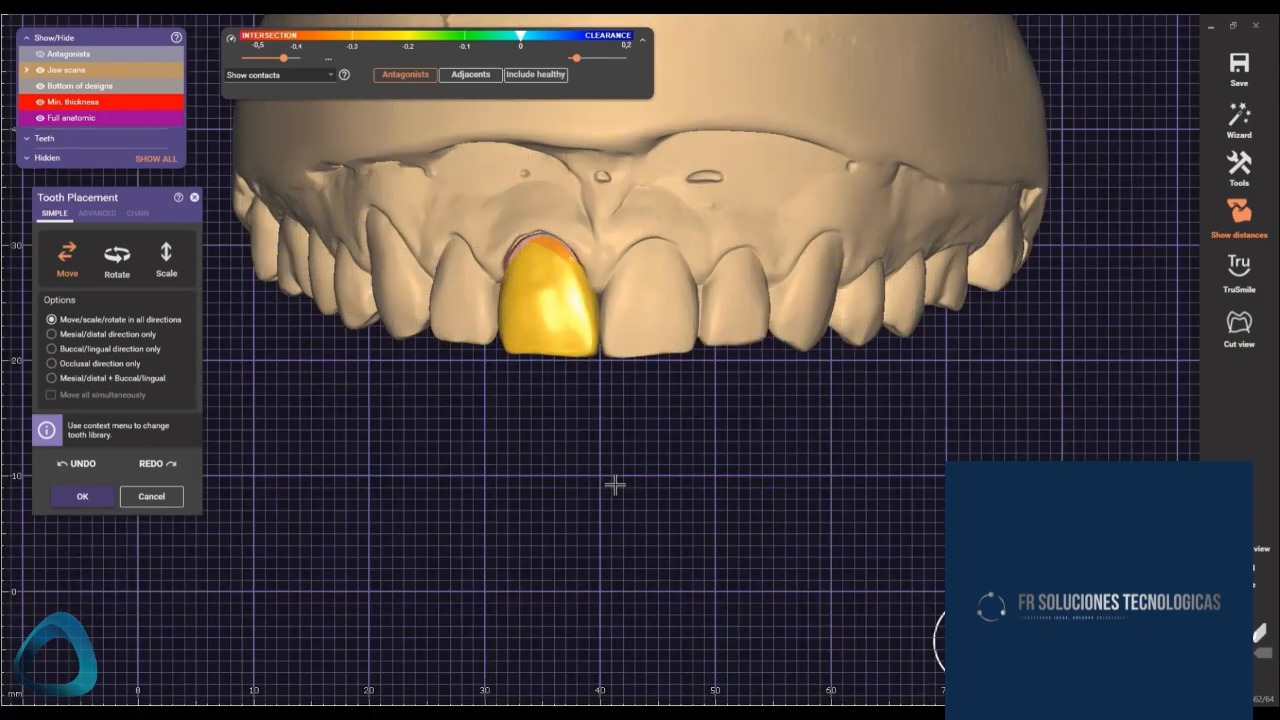
- Straighten the frontal view of the arch, check the crown, and store the corrected orientation as a further custom view
right_click_drag(615, 485, 635, 493)
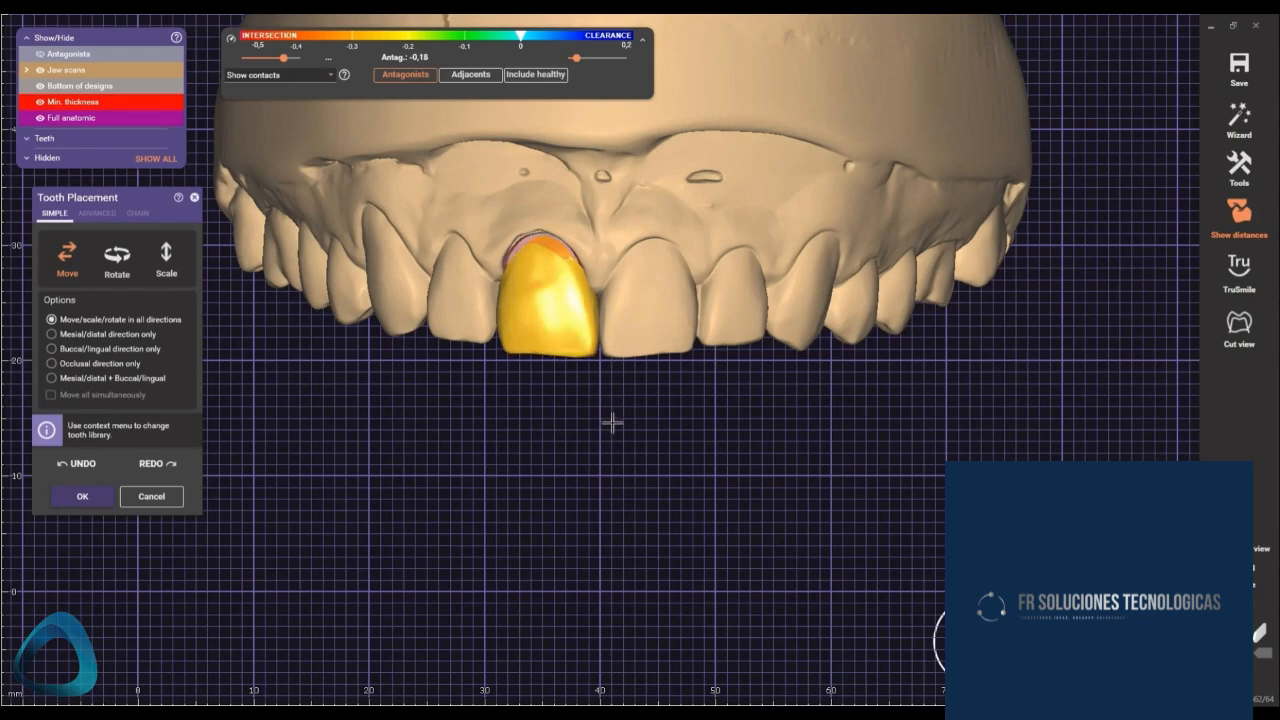
right_click_drag(786, 449, 787, 481)
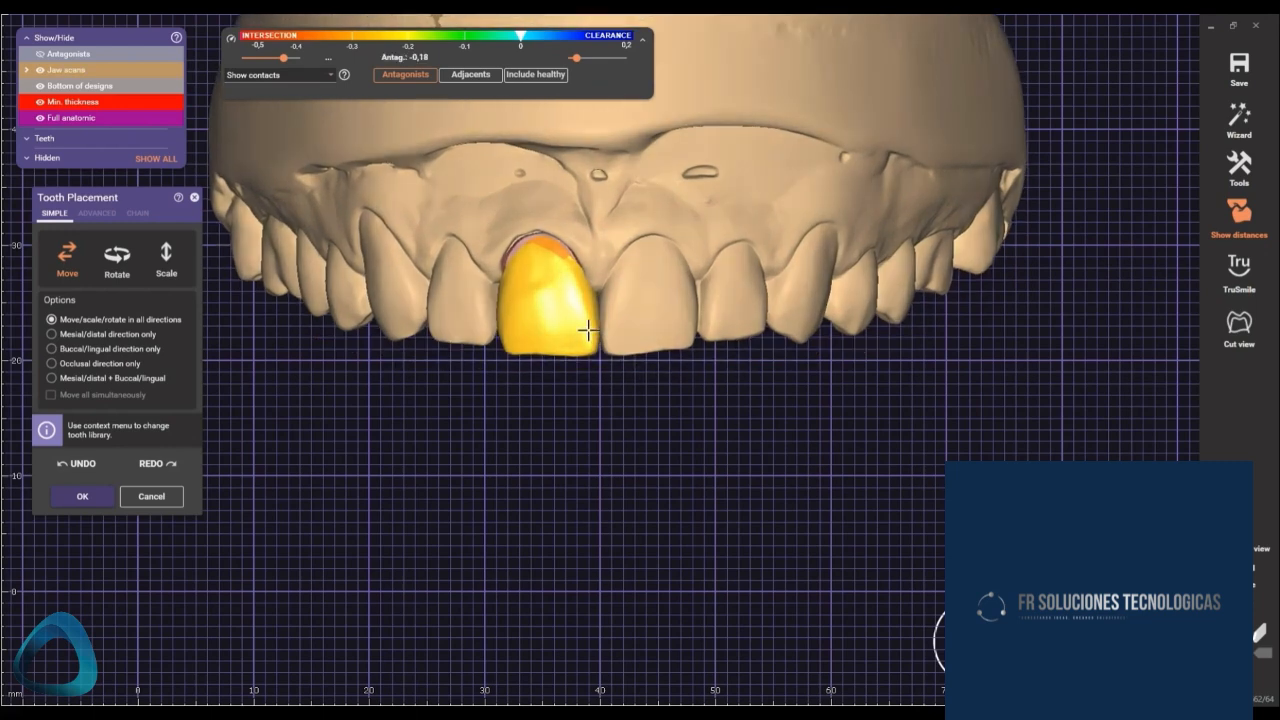
left_click_drag(588, 330, 589, 332)
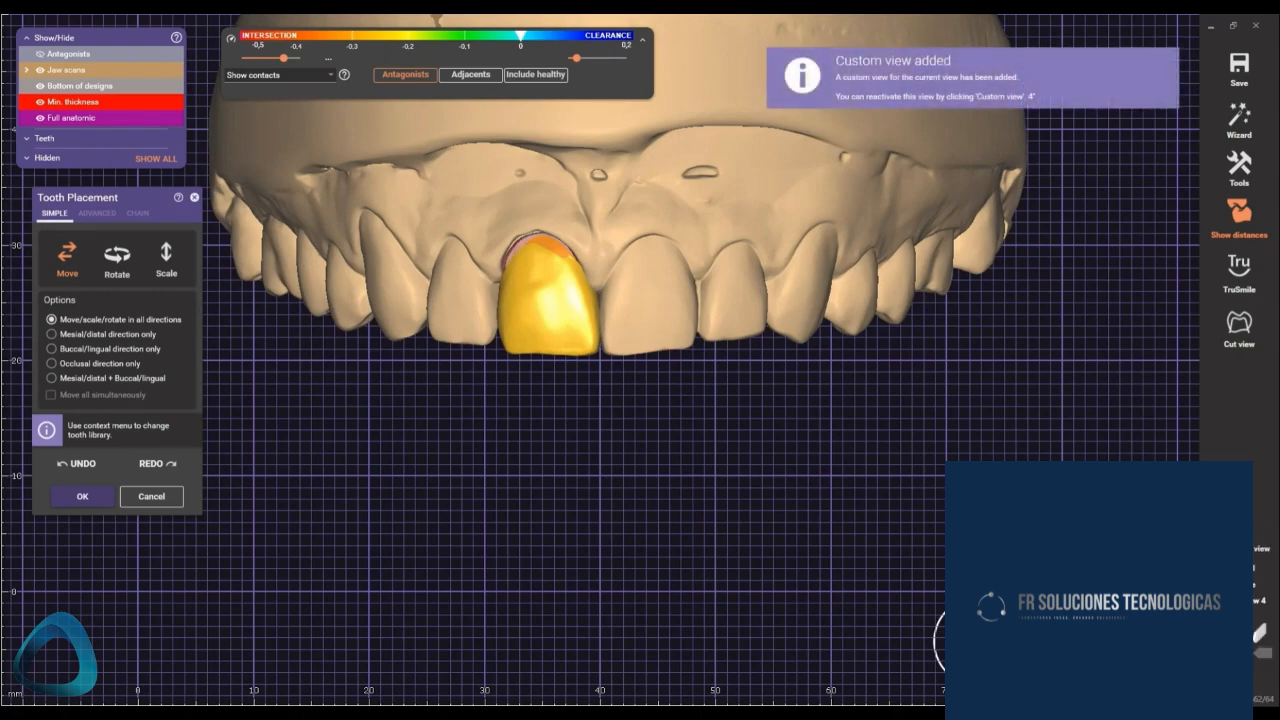
- From the occlusal side, move the crown freely to line up its incisal edge and labial contour with the adjacent incisor
left_click(995, 640)
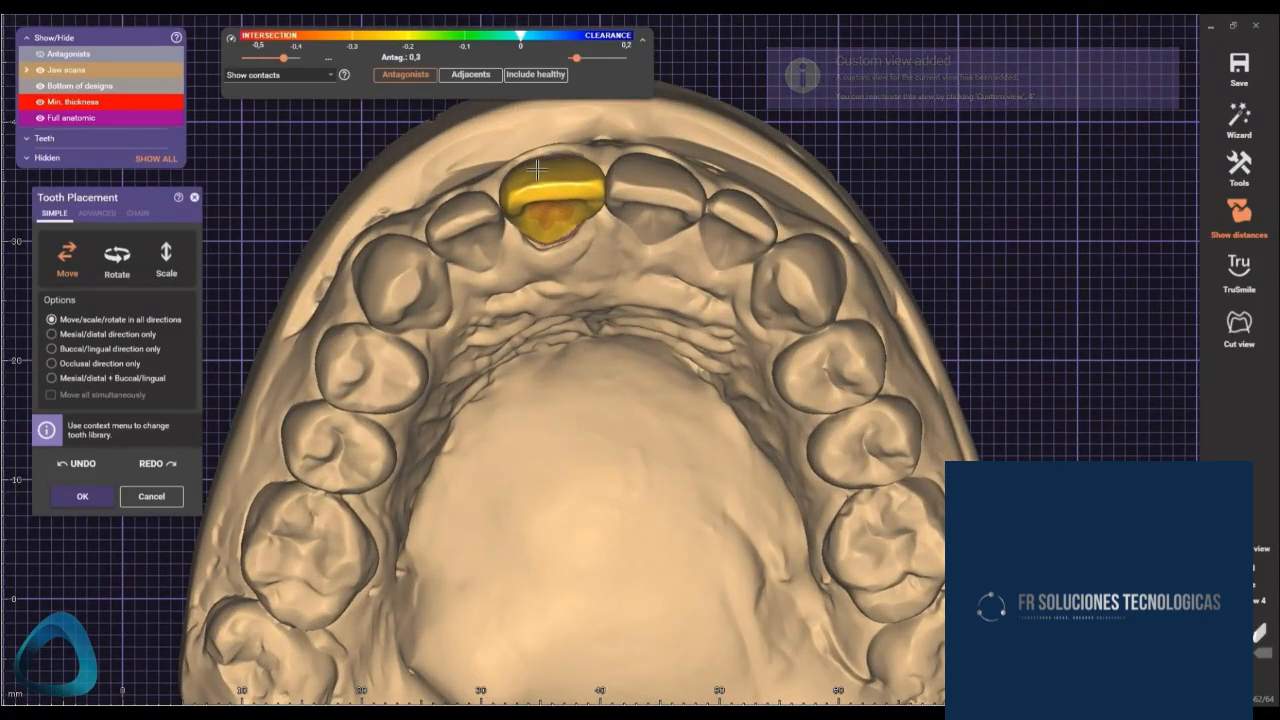
scroll(650, 480, "up", 6)
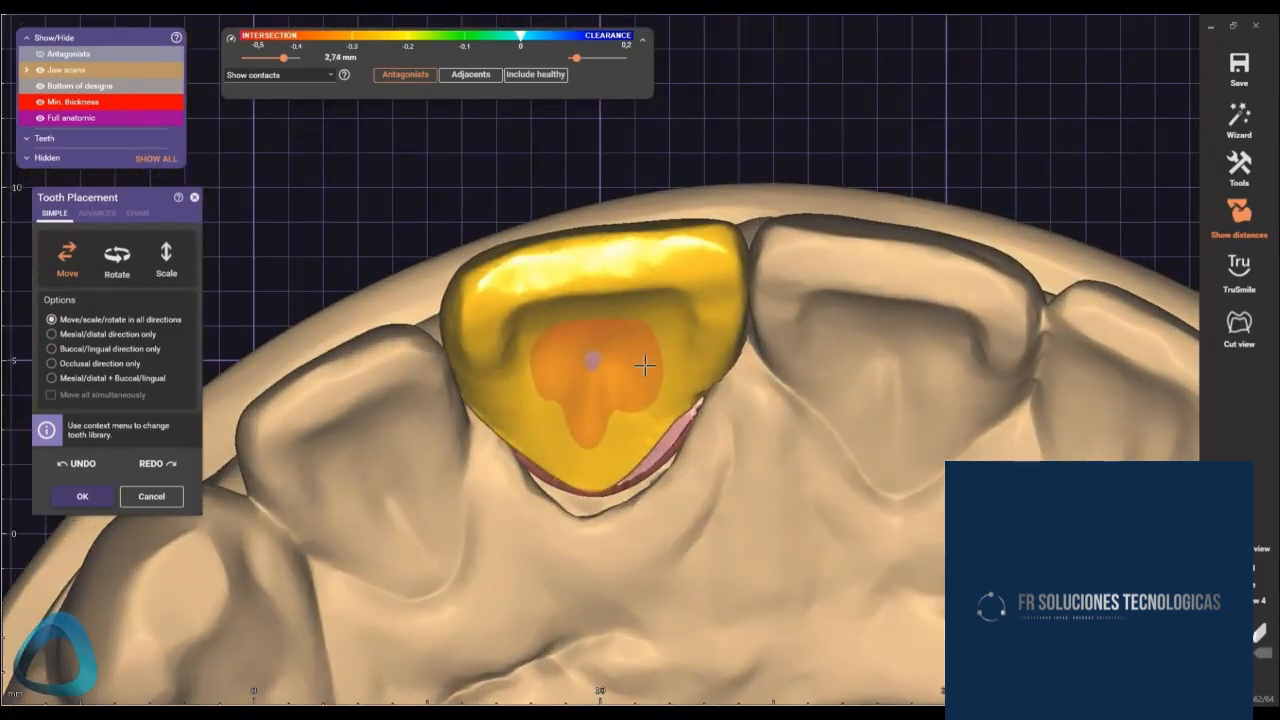
right_click_drag(648, 430, 648, 420)
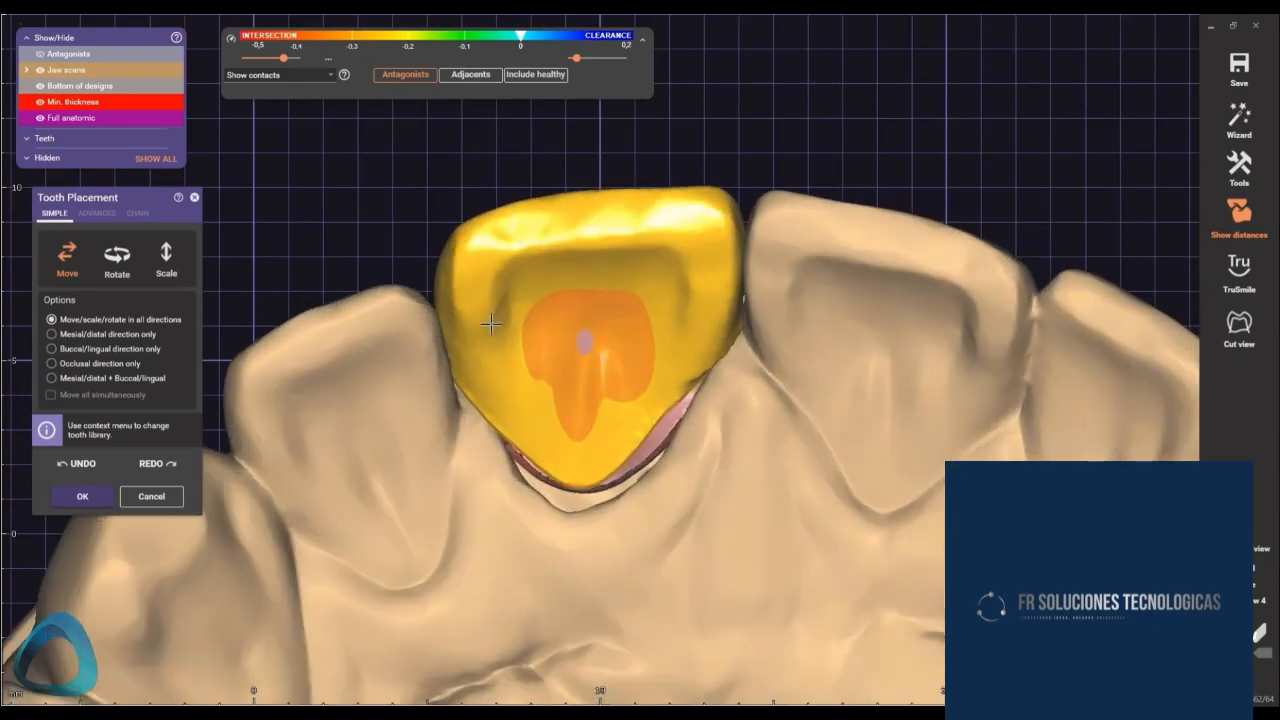
right_click_drag(511, 366, 466, 514)
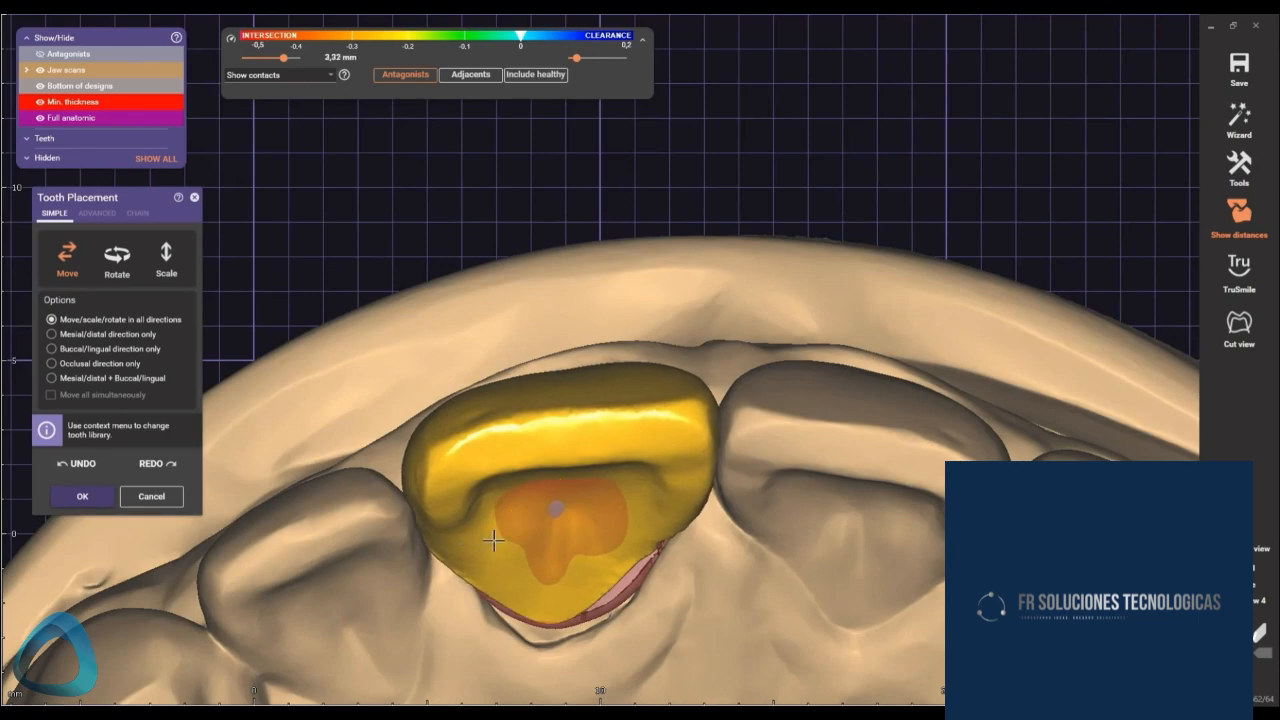
right_click_drag(512, 515, 506, 535)
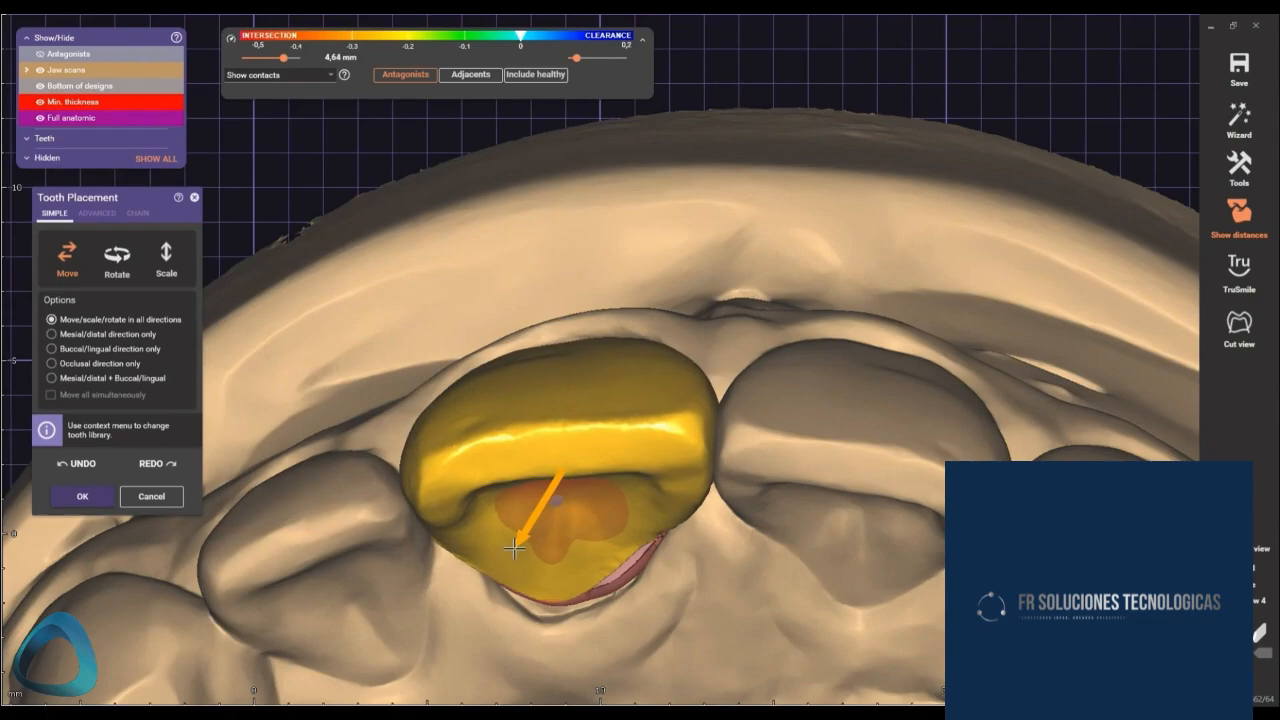
- Inspect where the crown penetrates the scan near the margin, and return to the saved frontal view
scroll(643, 563, "down", 3)
right_click_drag(643, 563, 640, 571)
scroll(661, 520, "up", 3)
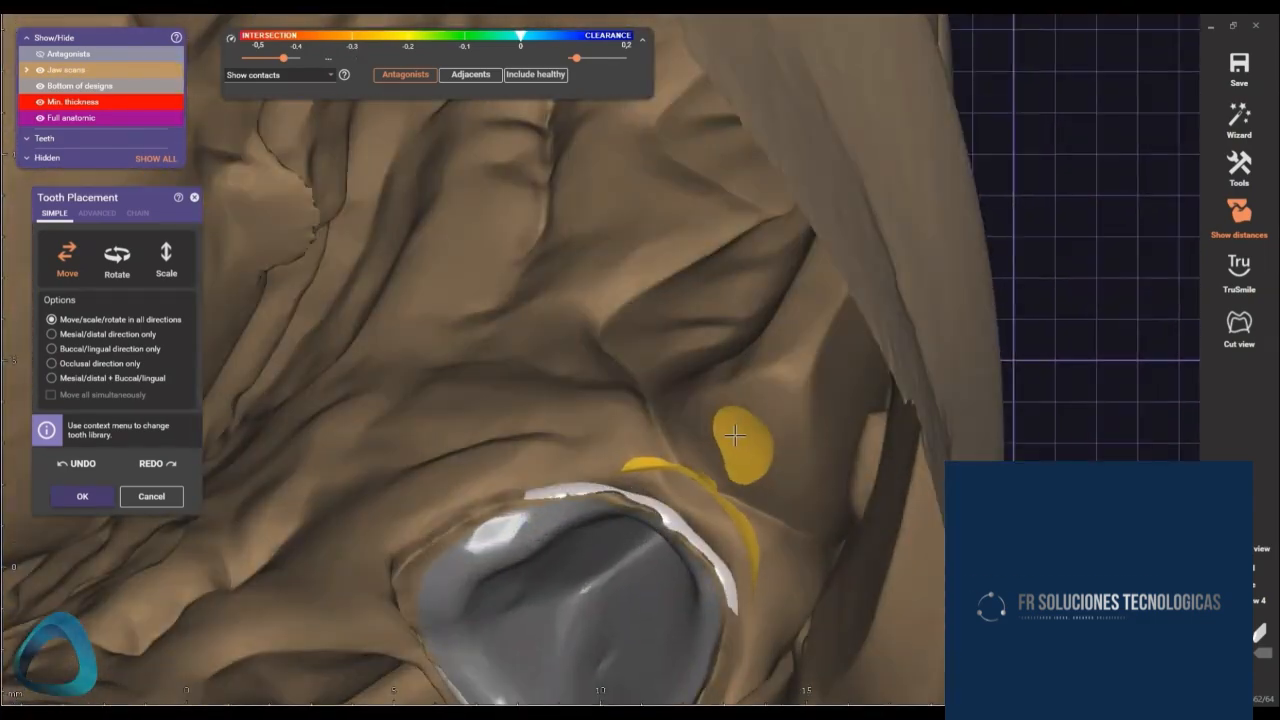
scroll(709, 454, "down", 3)
right_click_drag(709, 454, 640, 400)
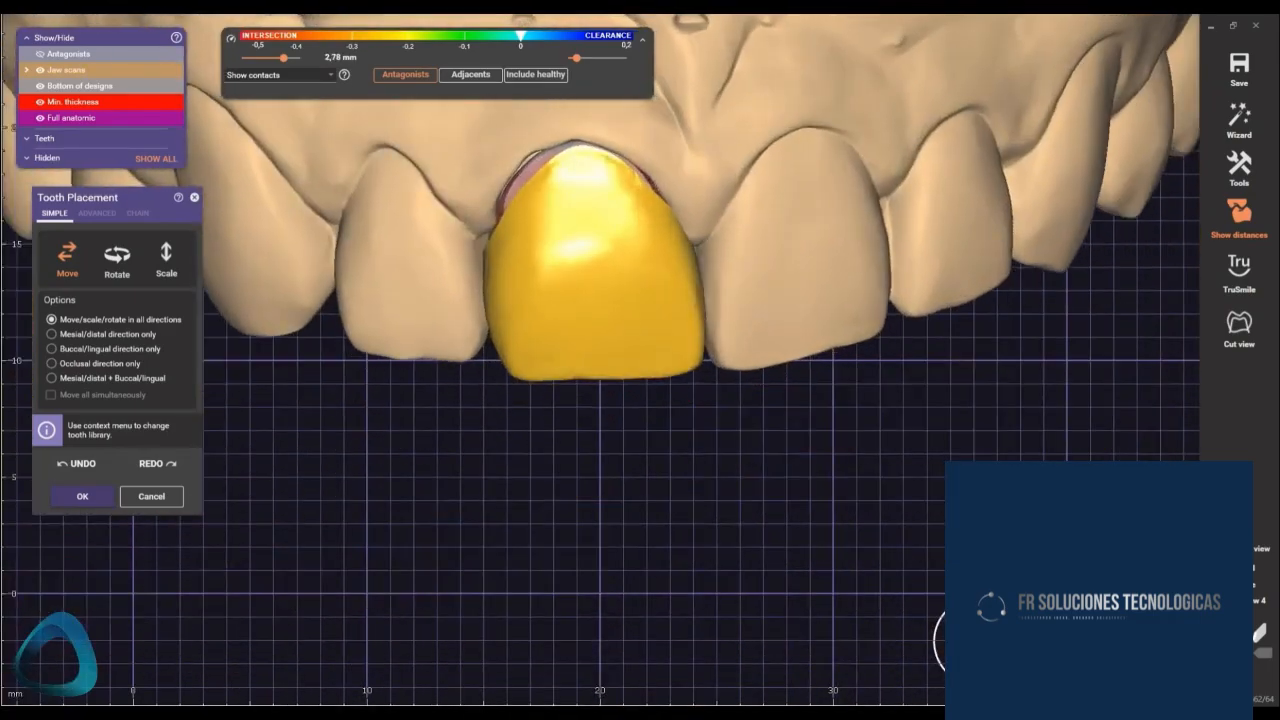
scroll(689, 480, "down", 5)
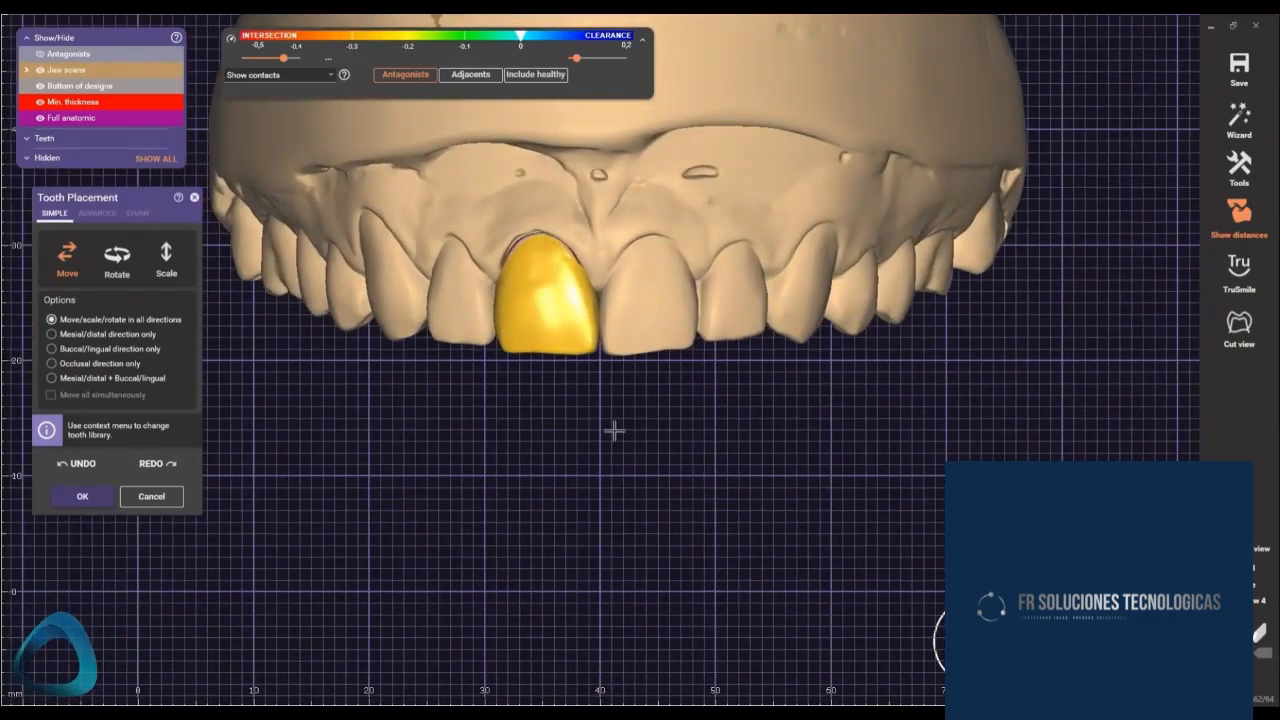
- Make the jaw scan transparent to examine the crown's overlap with both neighbouring teeth, and make the scan opaque again
middle_click(655, 333, "shift")
scroll(655, 333, "up", 5)
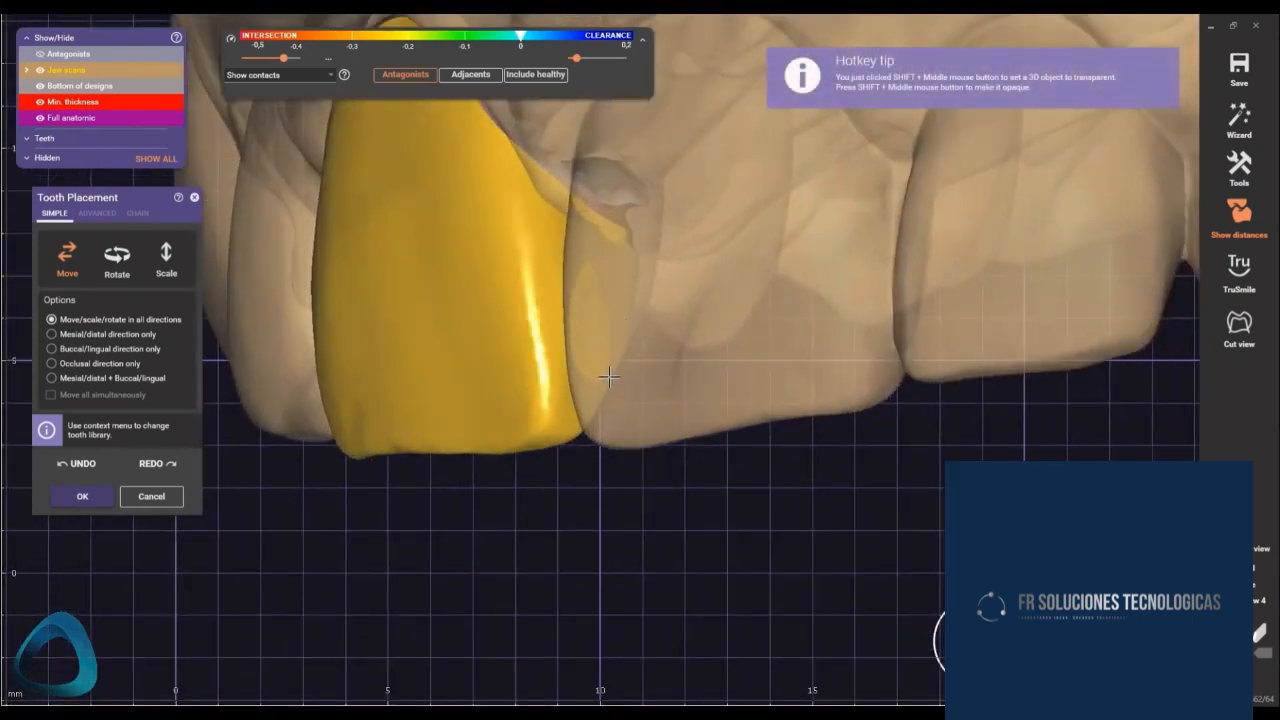
right_click_drag(609, 376, 603, 388)
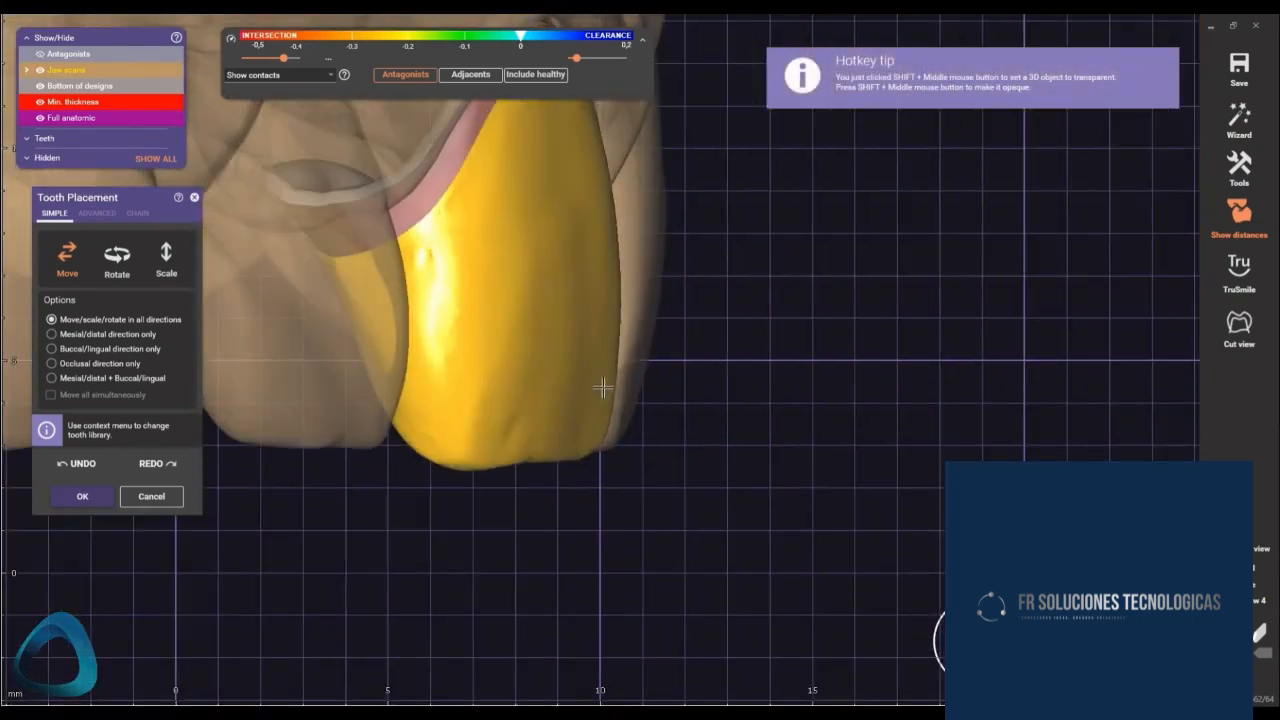
middle_click(291, 392, "shift")
scroll(396, 452, "down", 3)
right_click_drag(291, 392, 397, 420)
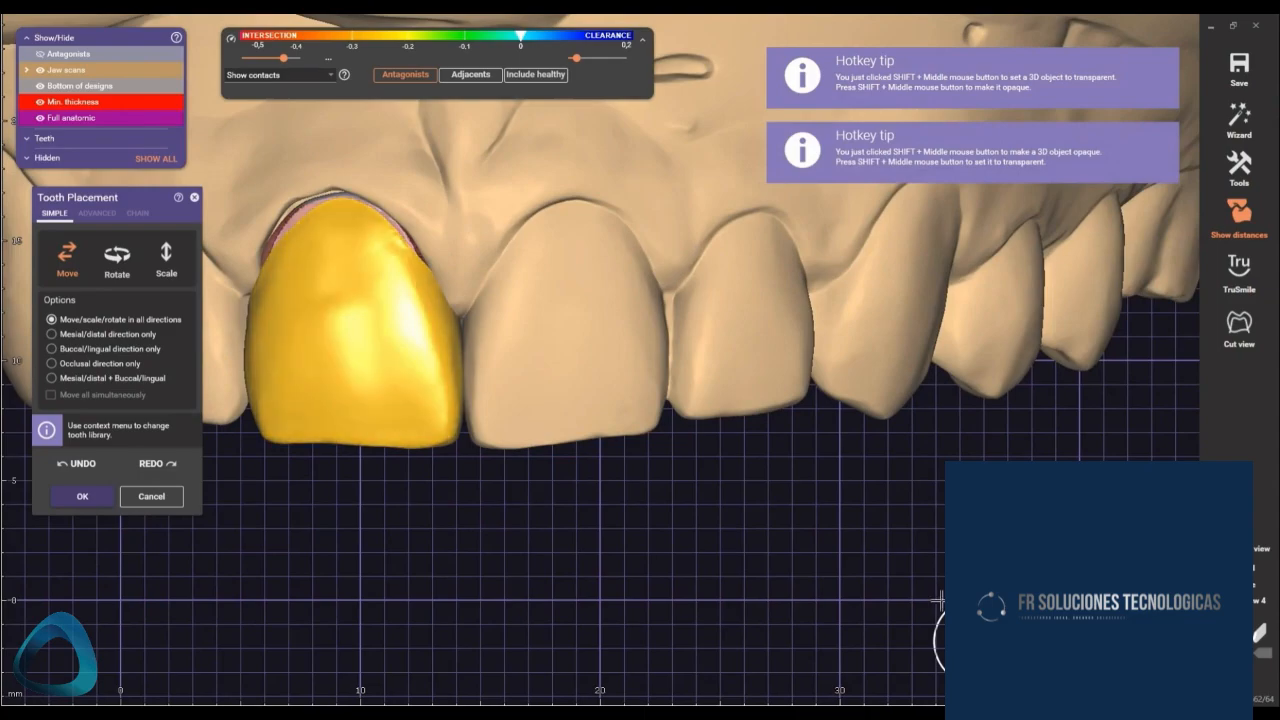
- Check the crown's contour and incisal edge against the adjacent incisor, and display the model with TruSmile rendering
key("ctrl+a")
scroll(494, 371, "down", 4)
right_click_drag(494, 371, 613, 422)
scroll(547, 338, "up", 5)
scroll(591, 369, "down", 3)
key("ctrl+a")
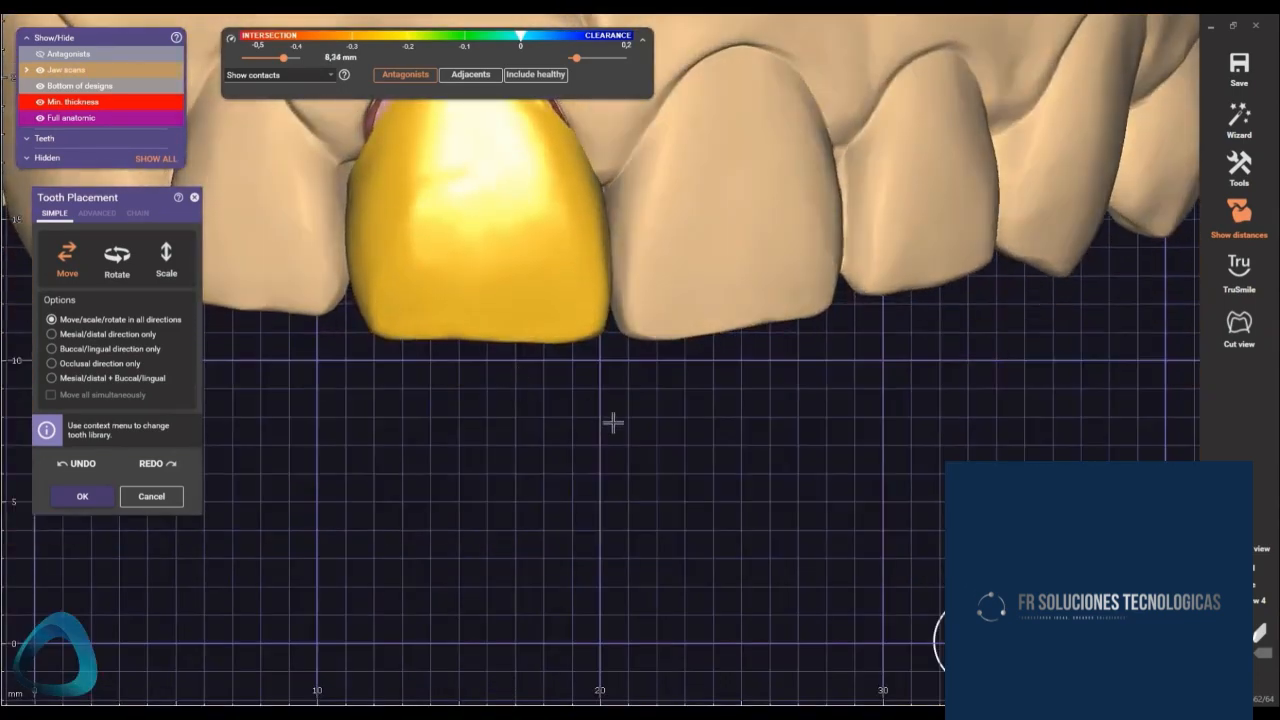
right_click_drag(1146, 310, 1135, 341)
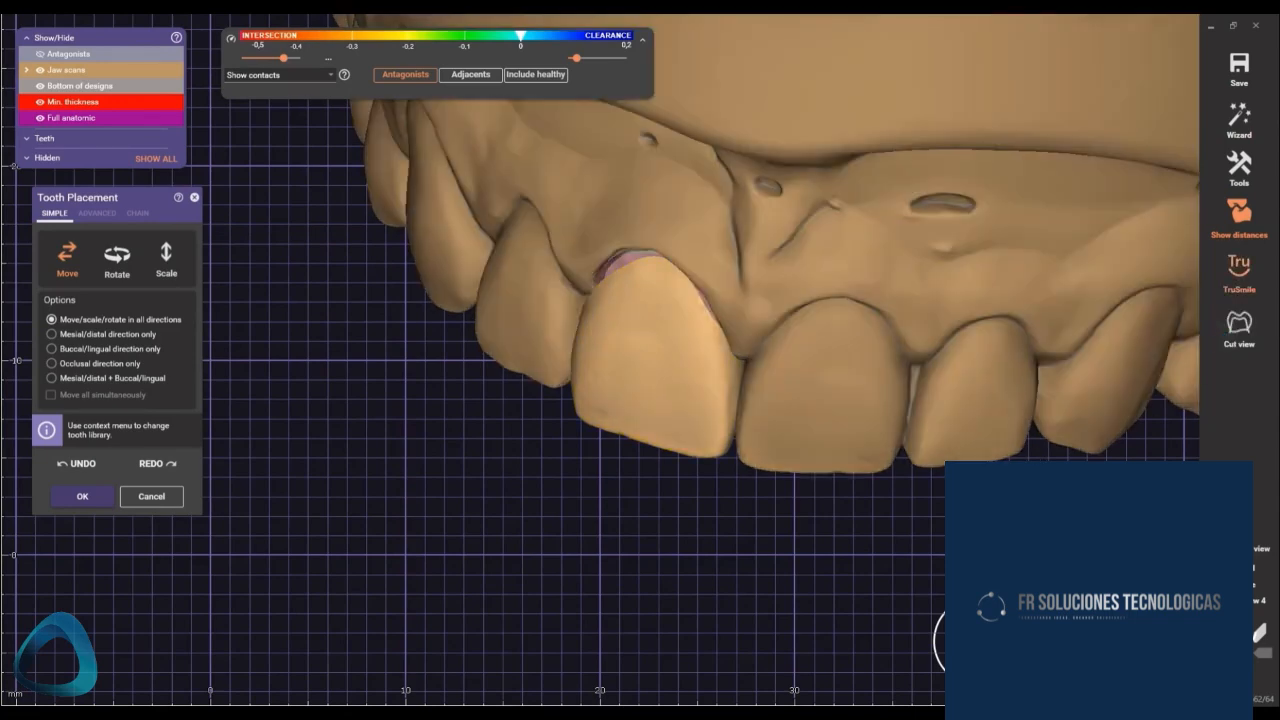
- Compare the crown's height, width and symmetry with the adjacent central incisor from the front, using the overlaid grid
scroll(775, 300, "down", 4)
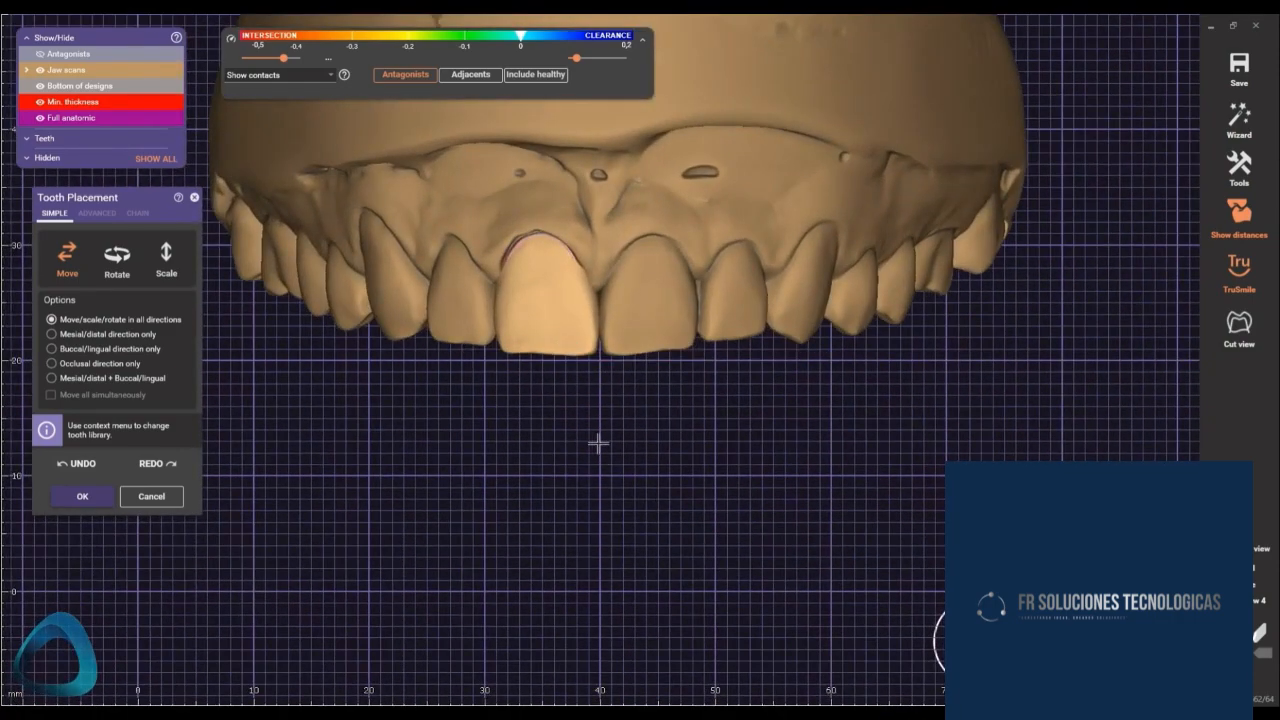
middle_click_drag(600, 300, 610, 320)
middle_click_drag(1046, 464, 1038, 448)
key("g")
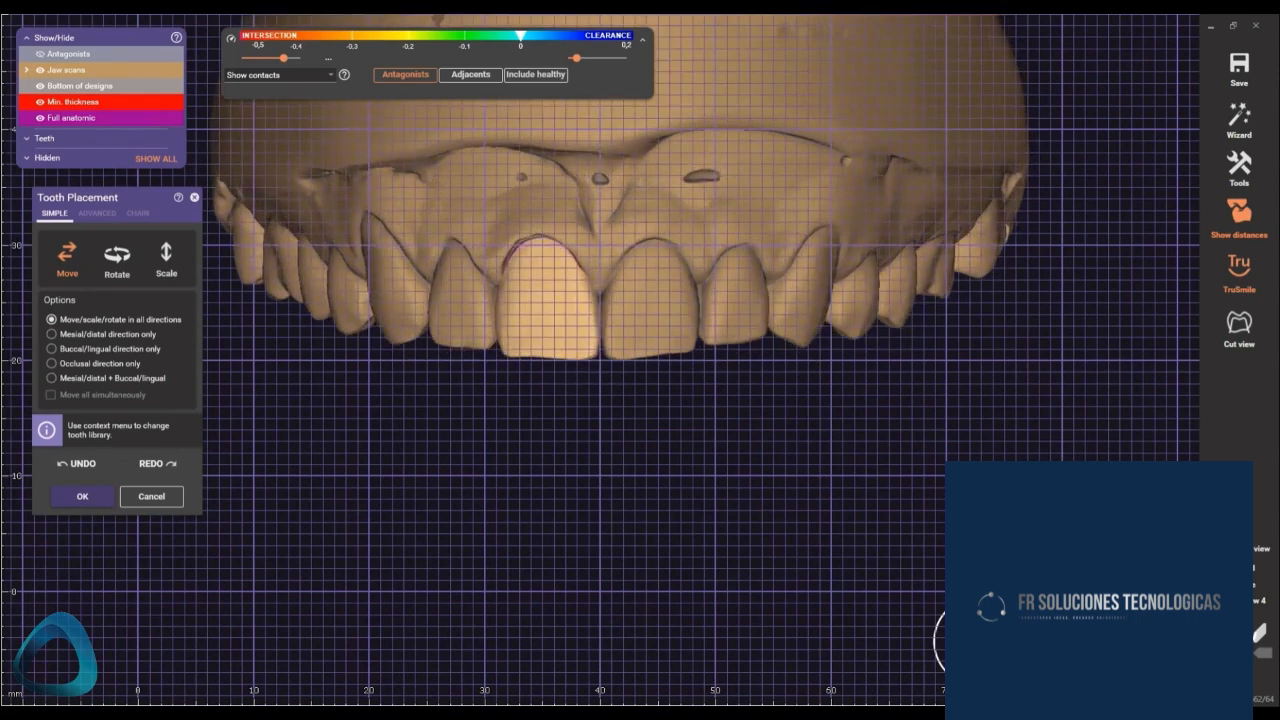
right_click_drag(1038, 448, 1041, 450)
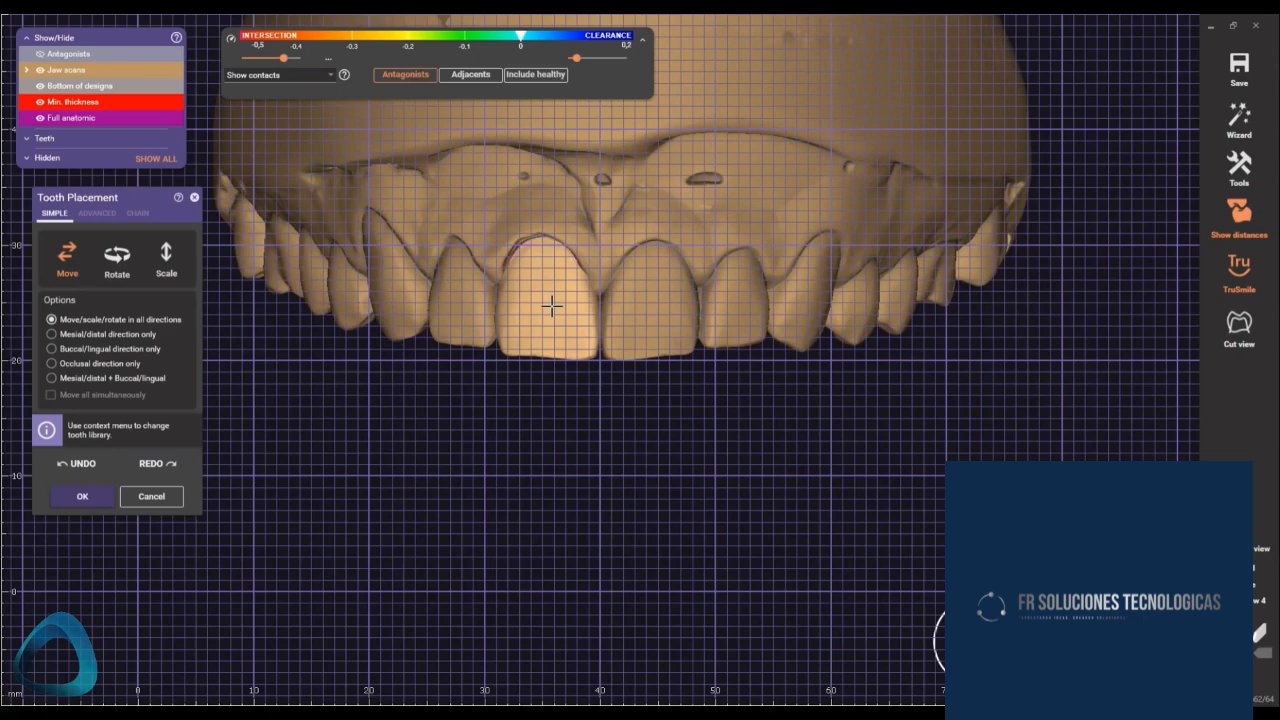
key("g")
key("g")
scroll(585, 350, "up", 4)
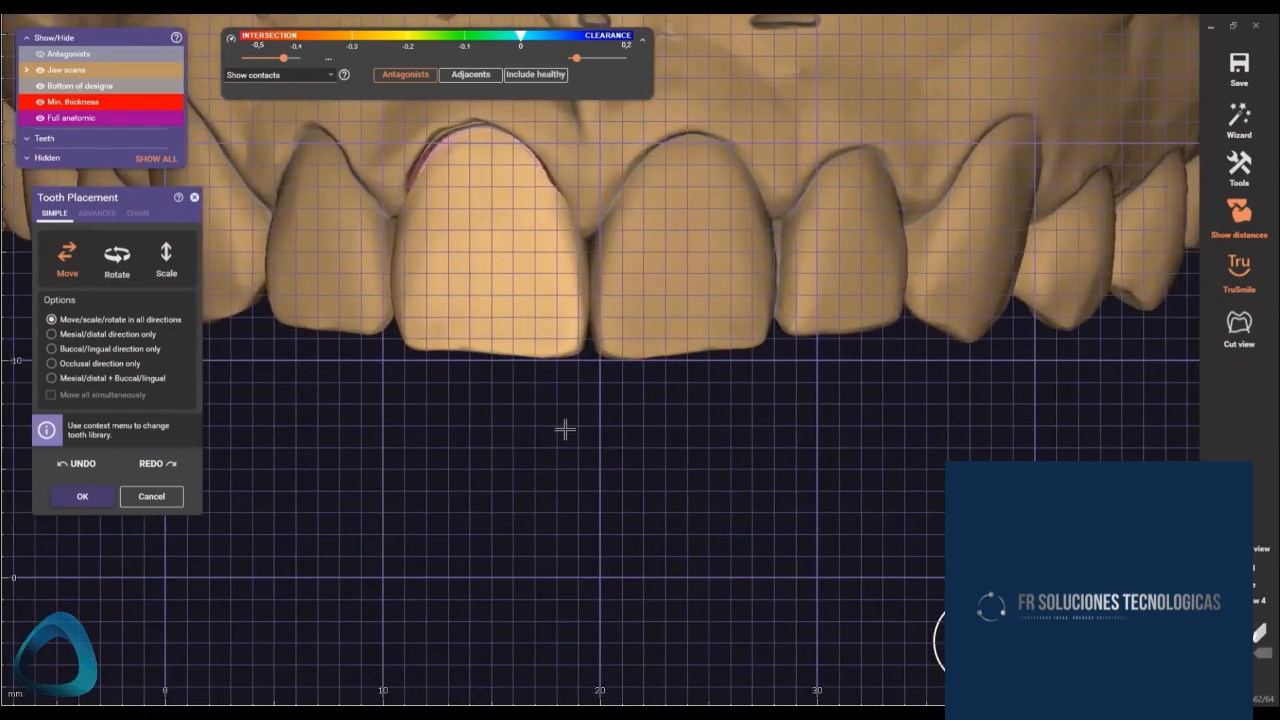
- Accept the crown's tooth placement and continue in the wizard to the Free-Forming stage
key("g")
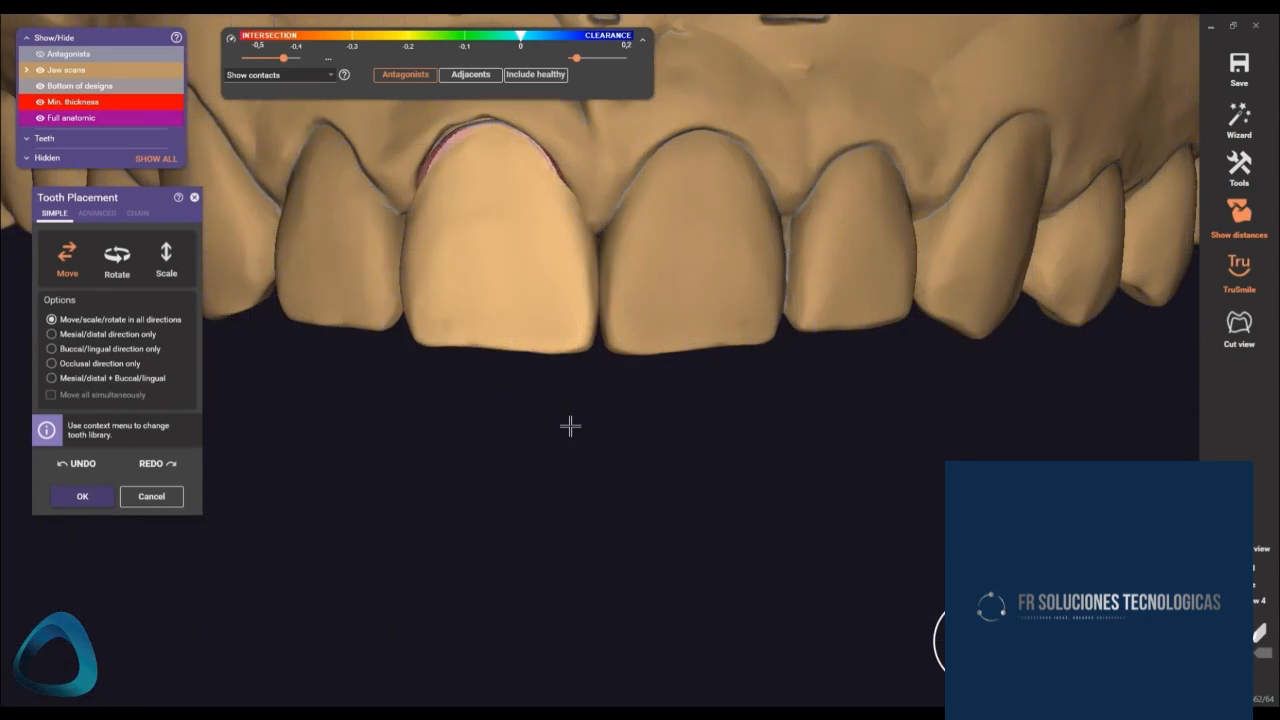
key("g")
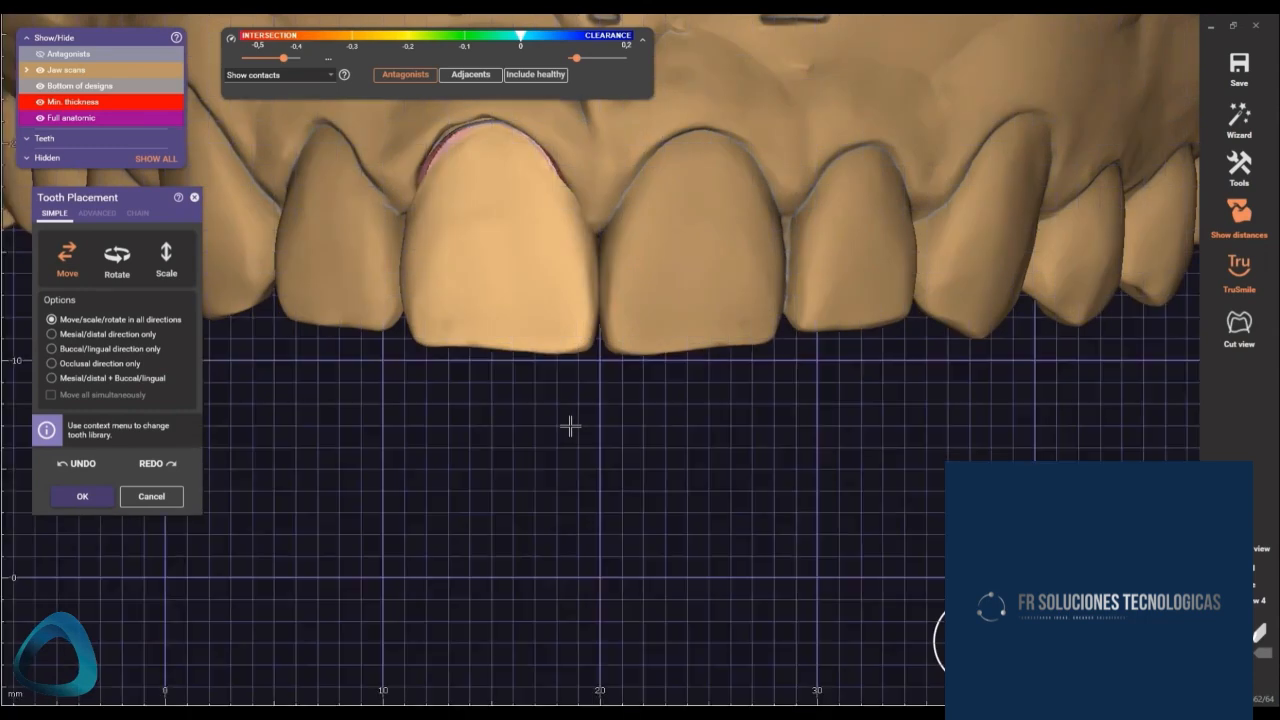
right_click_drag(572, 430, 536, 417)
left_click(68, 497)
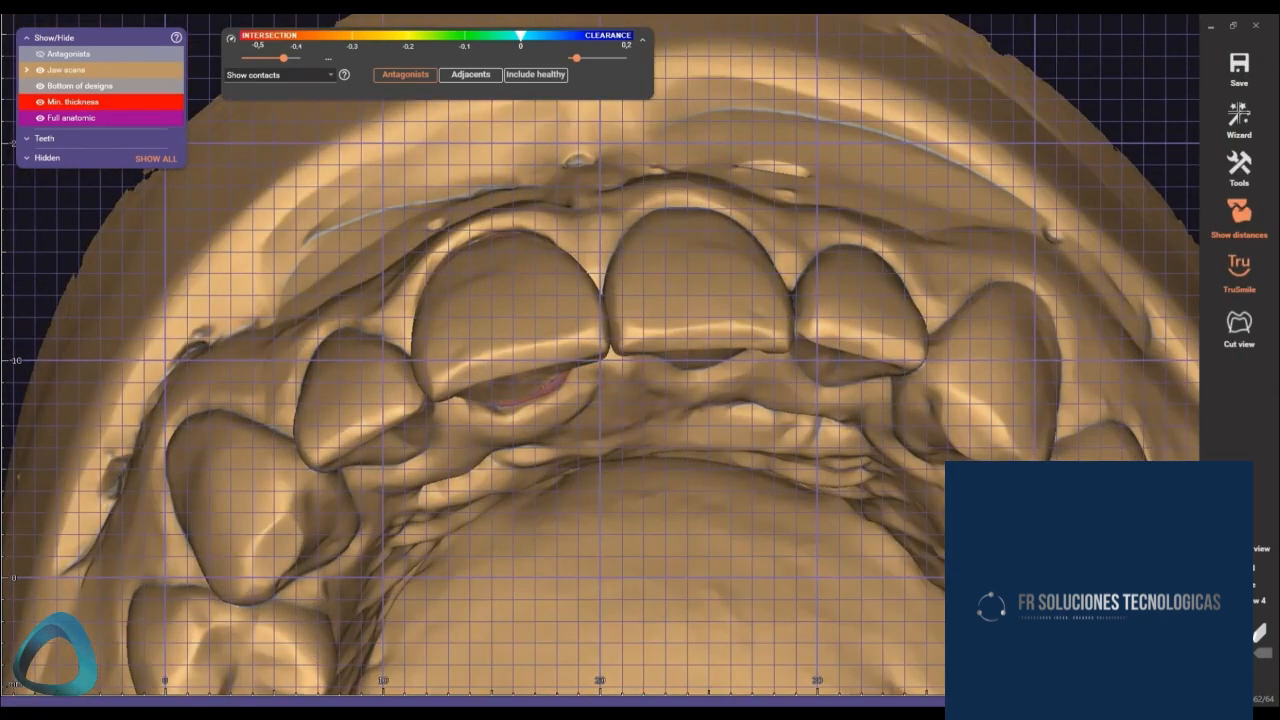
left_click(1239, 118)
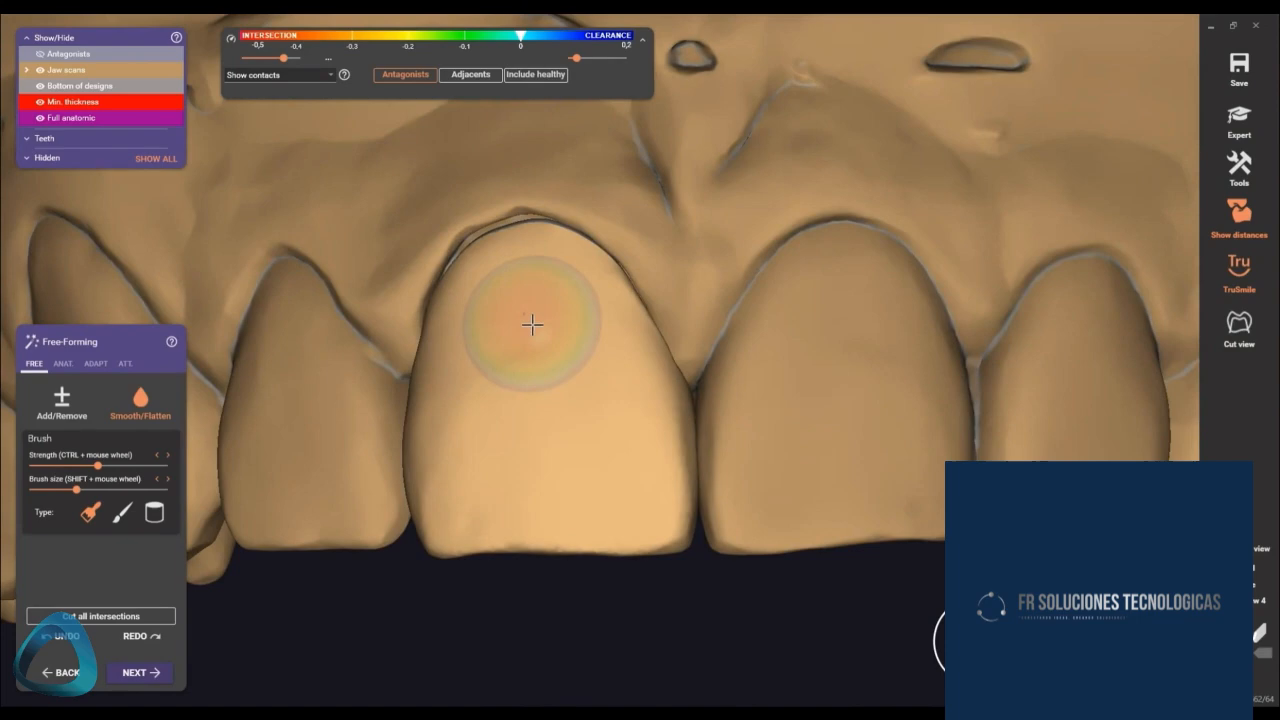
- Smooth the crown's labial surface along the cervical margin with a smaller Smooth/Flatten brush
mouse_move(532, 324)
right_mouse_down()
mouse_move(577, 331)
mouse_move(526, 377)
mouse_move(466, 471)
right_mouse_up()
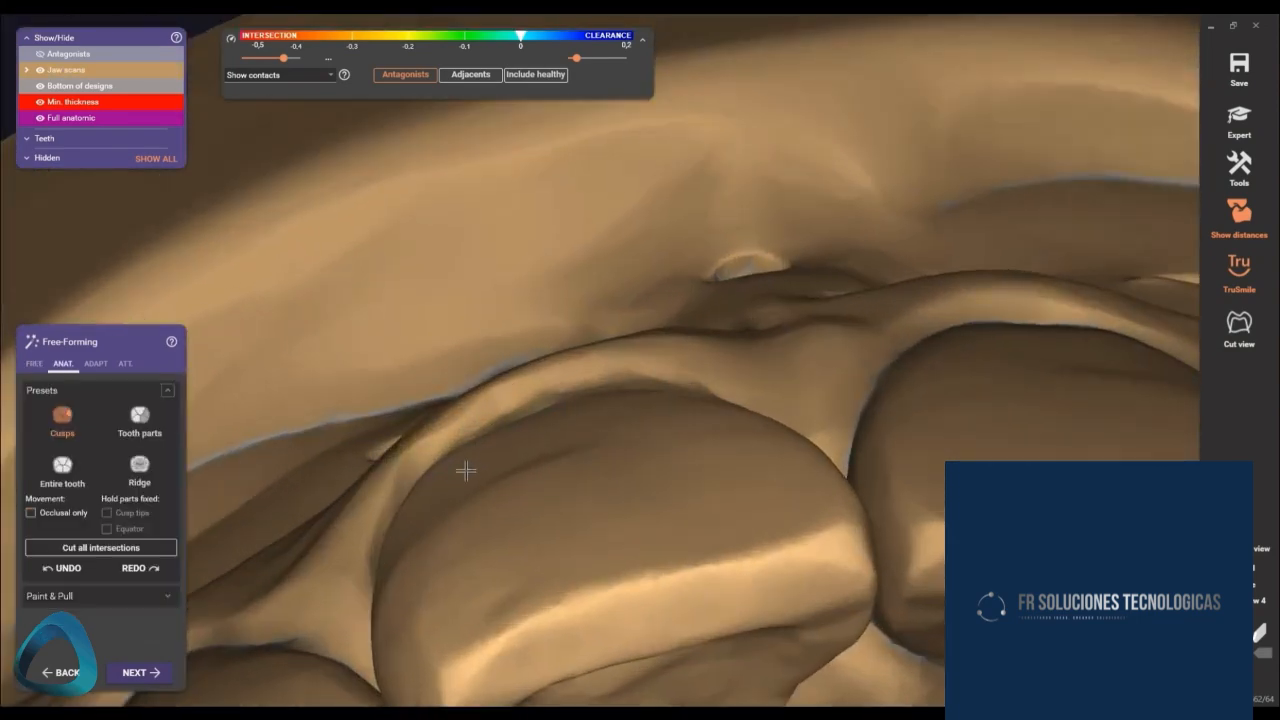
left_click(33, 363)
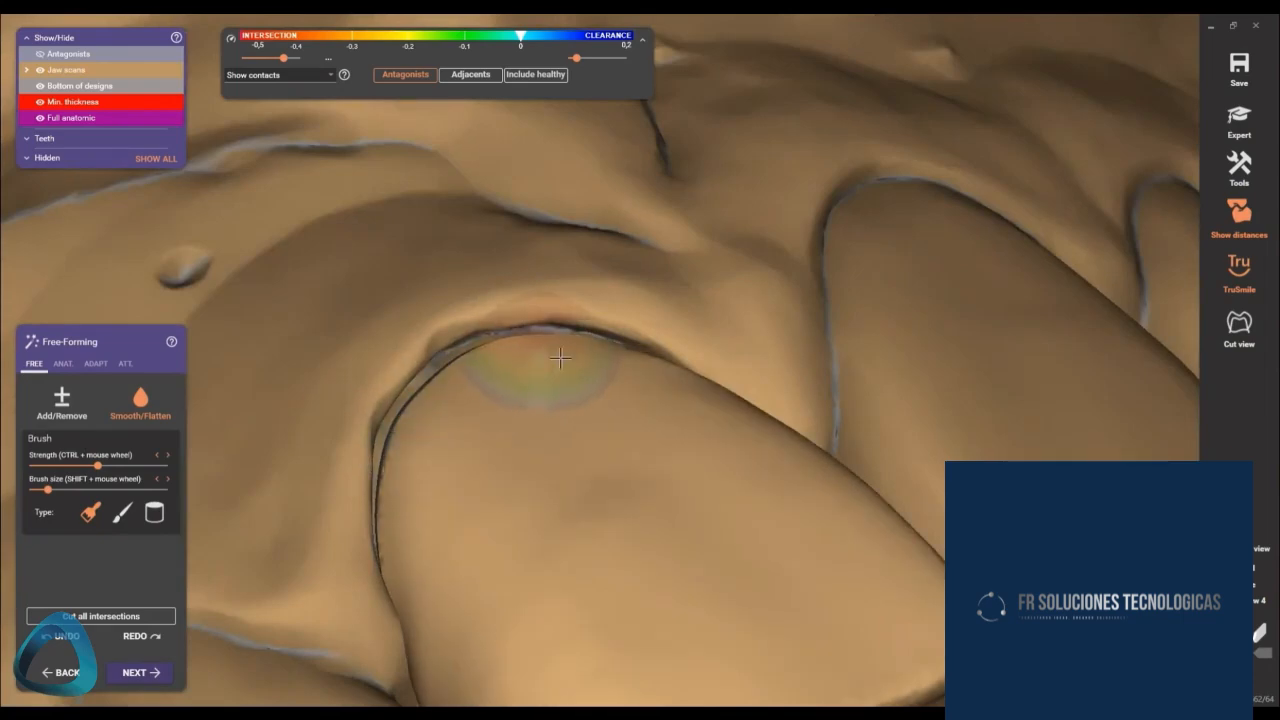
right_click_drag(514, 371, 719, 372)
right_click_drag(632, 259, 714, 257)
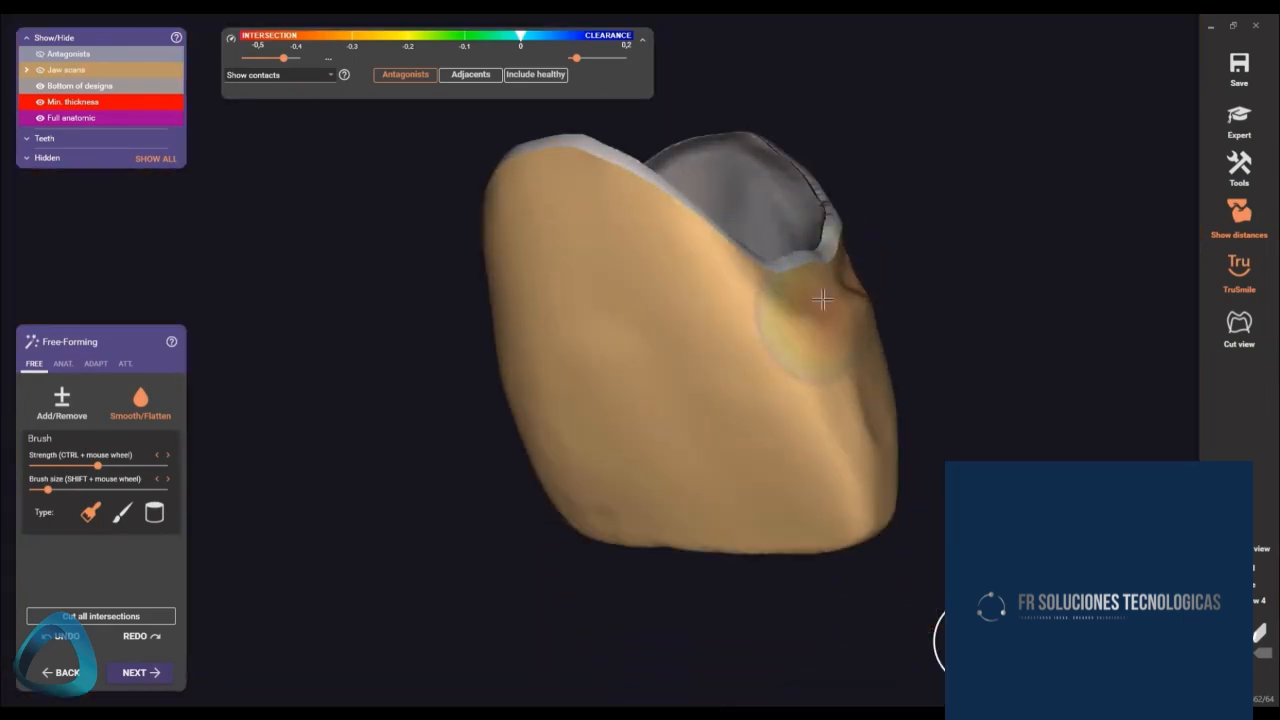
- Hide the jaw scan and reshape the crown's proximal surface beside the margin with a stronger Add/Remove brush, and smooth the area
right_click_drag(822, 299, 857, 277)
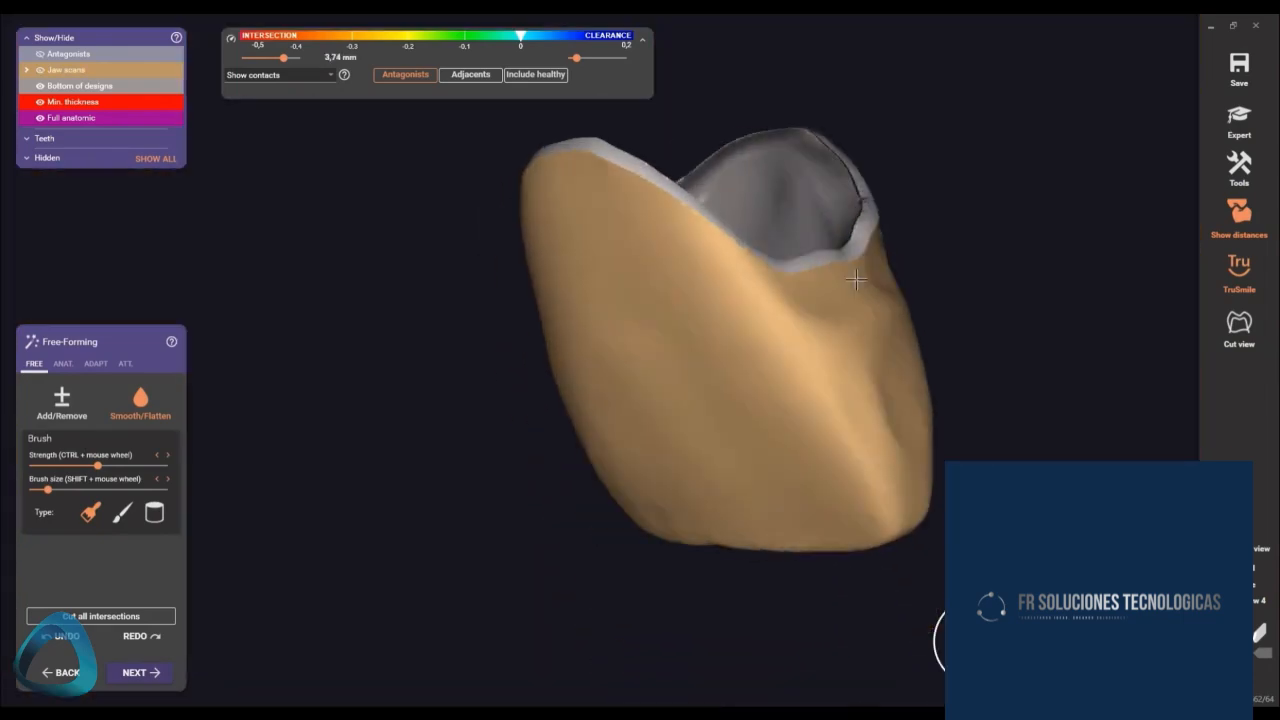
scroll(989, 277, "up", 5)
right_click_drag(989, 277, 1014, 163)
scroll(960, 293, "down", 2)
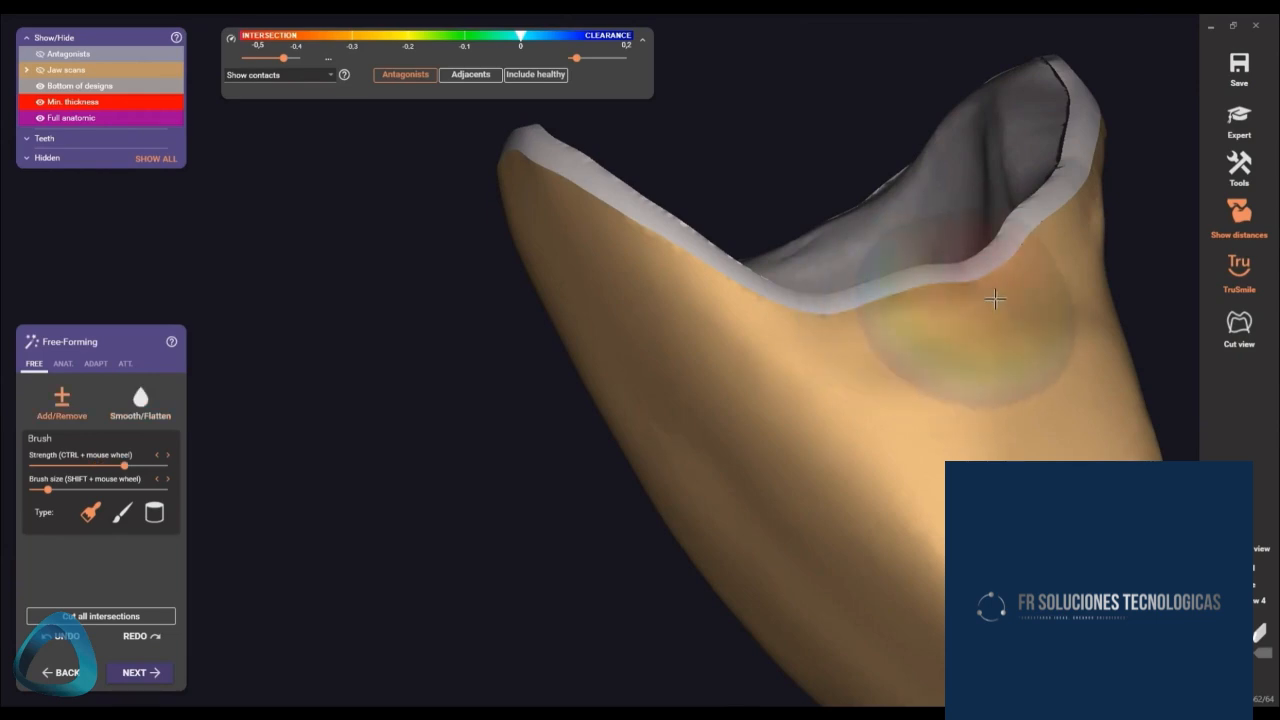
mouse_move(1085, 240)
right_mouse_down()
mouse_move(991, 300)
mouse_move(769, 316)
right_mouse_up()
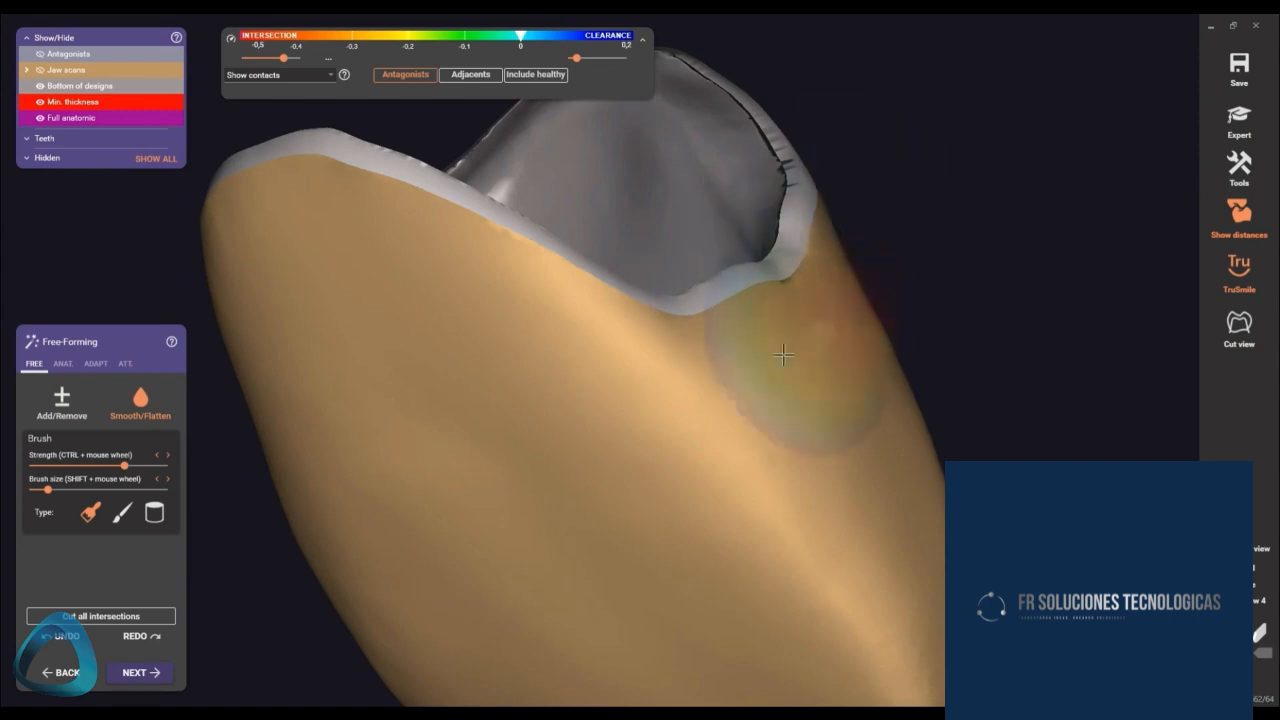
- Smooth the isolated crown's palatal surface and the transition to its margin with the Smooth/Flatten brush
scroll(853, 421, "down", 3)
right_click_drag(853, 421, 700, 491)
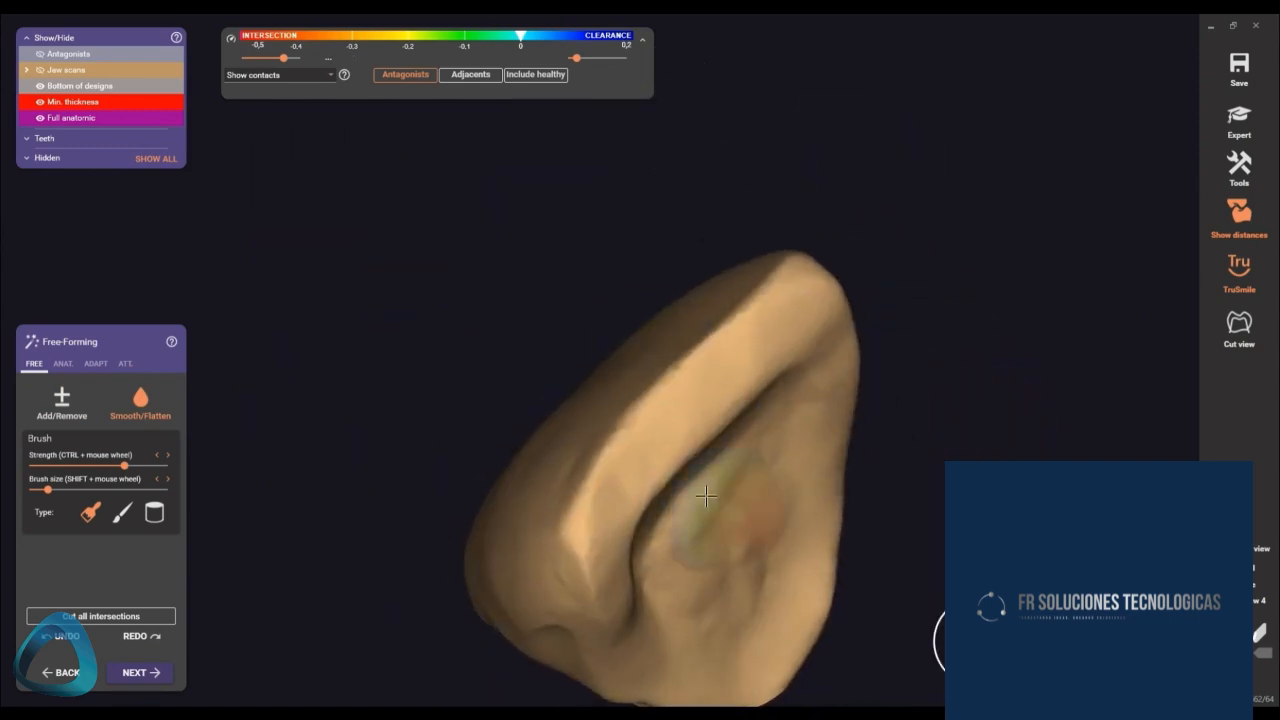
scroll(651, 514, "up", 5)
mouse_move(626, 615)
right_mouse_down()
mouse_move(606, 466)
mouse_move(720, 534)
right_mouse_up()
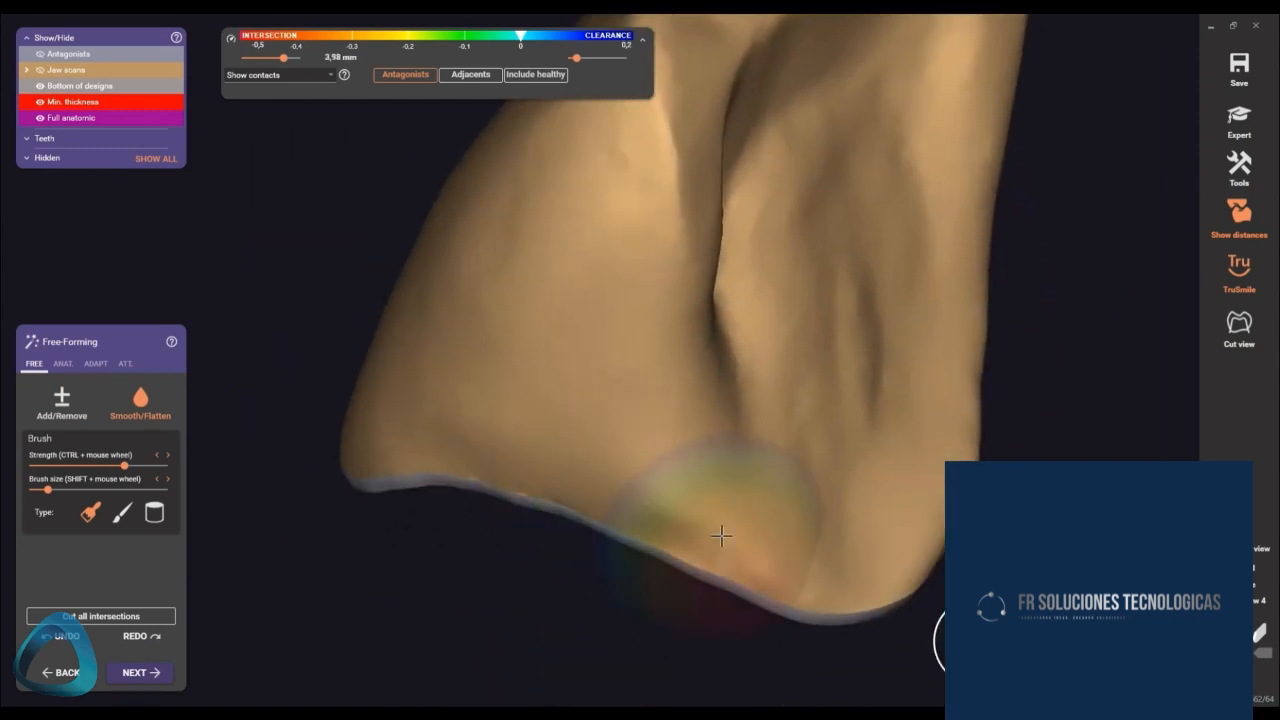
left_click_drag(767, 556, 839, 576, "shift")
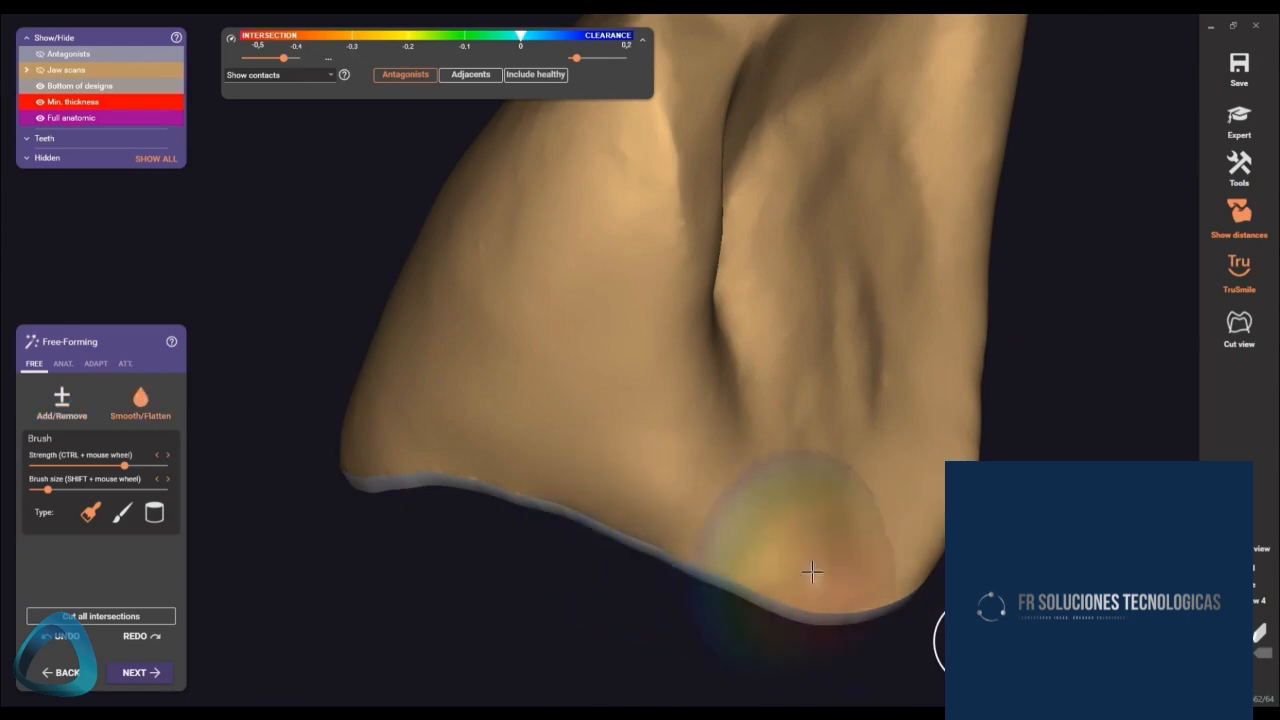
scroll(811, 571, "down", 10)
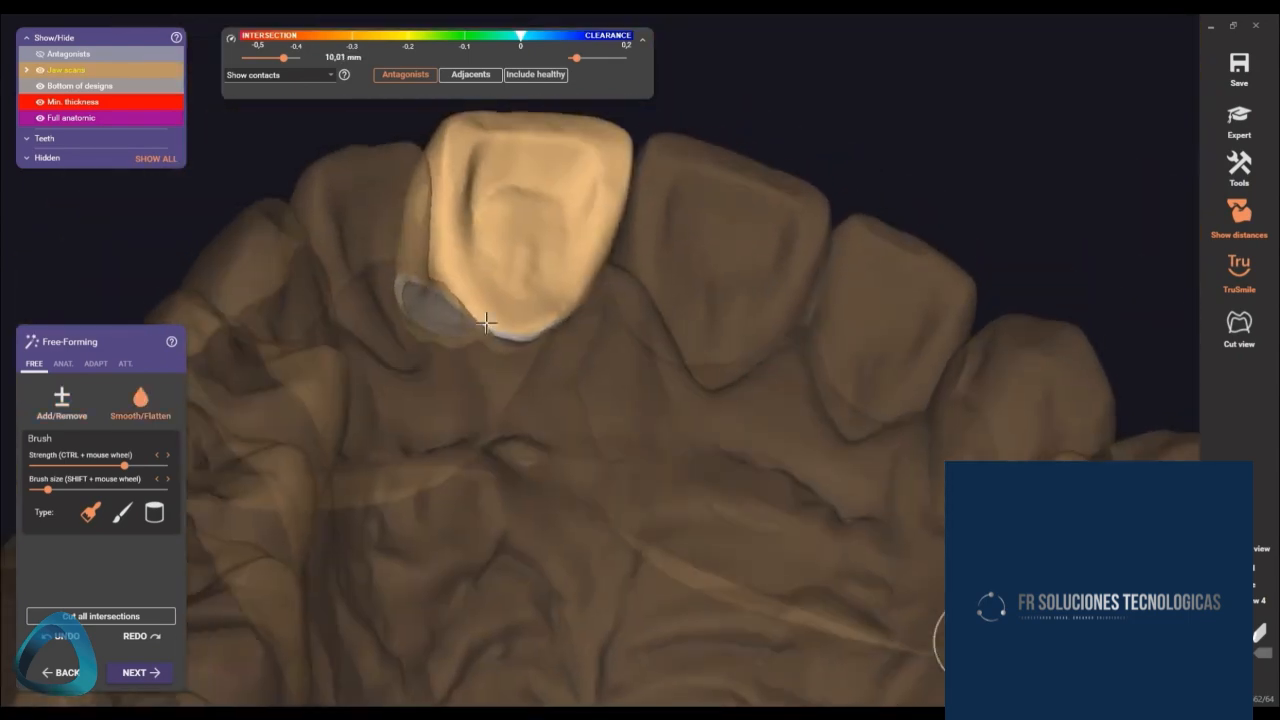
- Show the jaw scan transparently and refine the crown's palatal and proximal contours by adding or removing material and smoothing
scroll(486, 322, "up", 6)
scroll(430, 350, "down", 3)
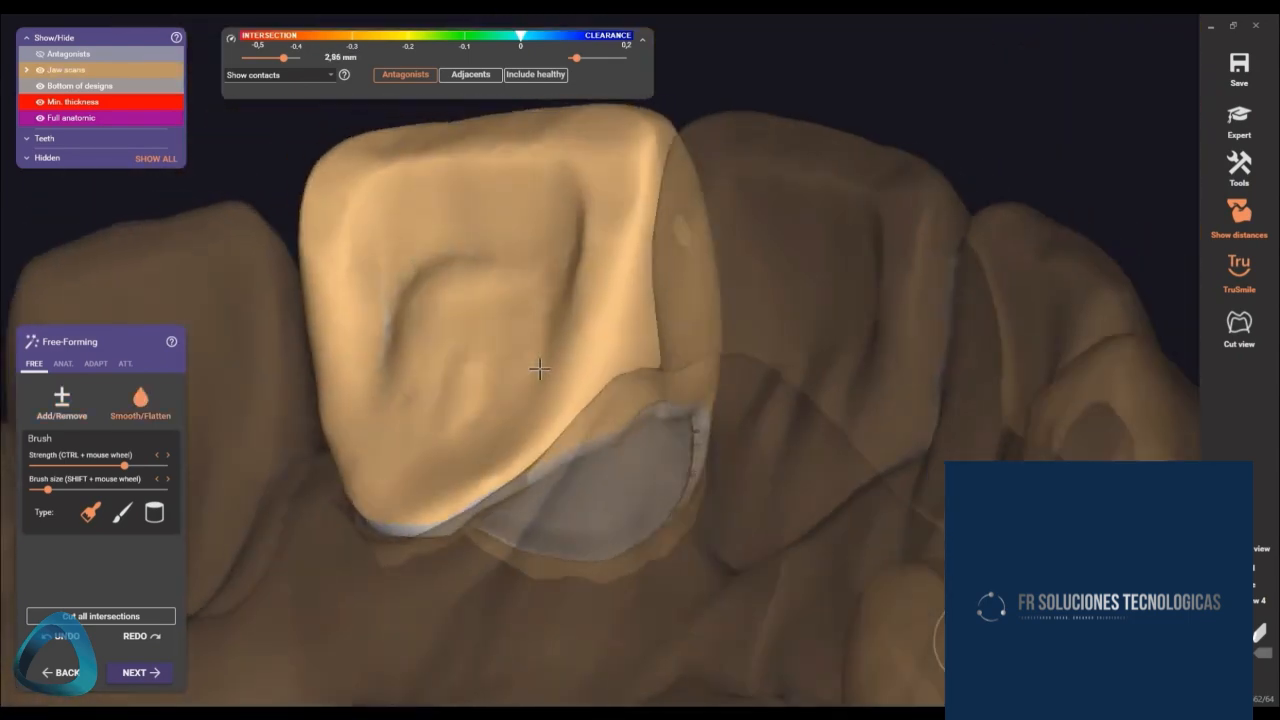
right_click_drag(539, 369, 731, 400)
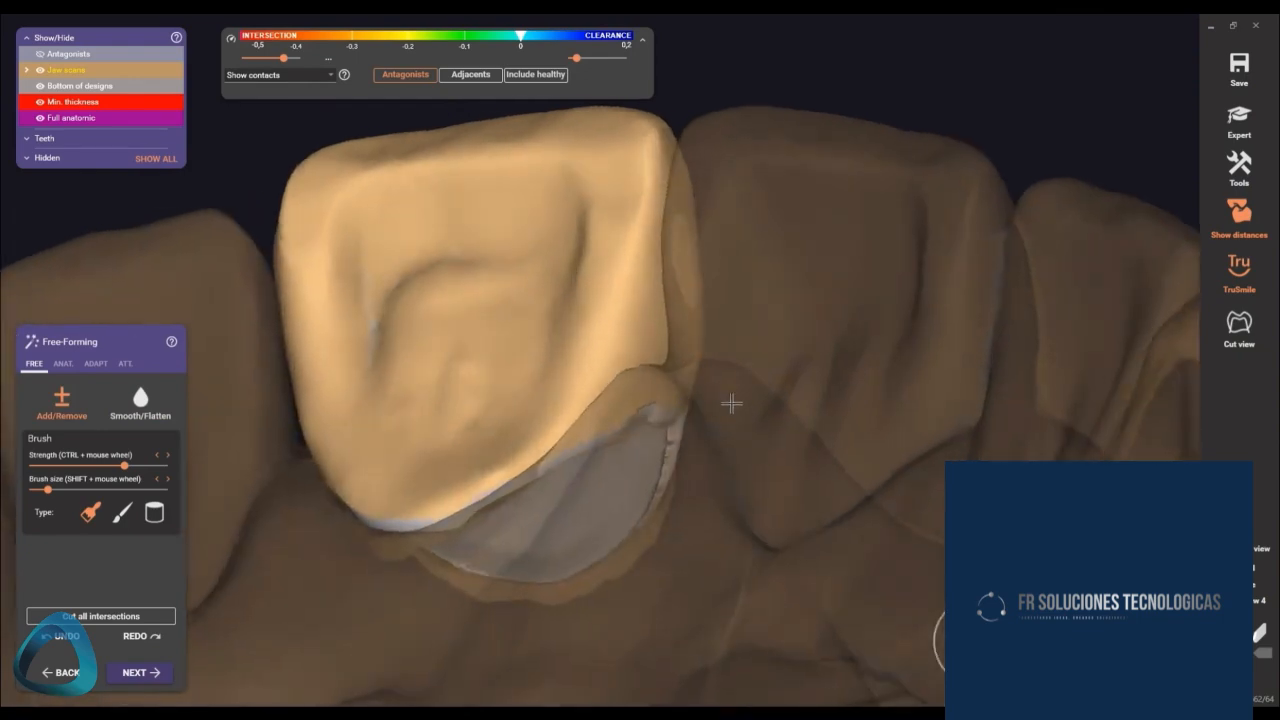
scroll(731, 403, "up", 4)
scroll(777, 457, "down", 4)
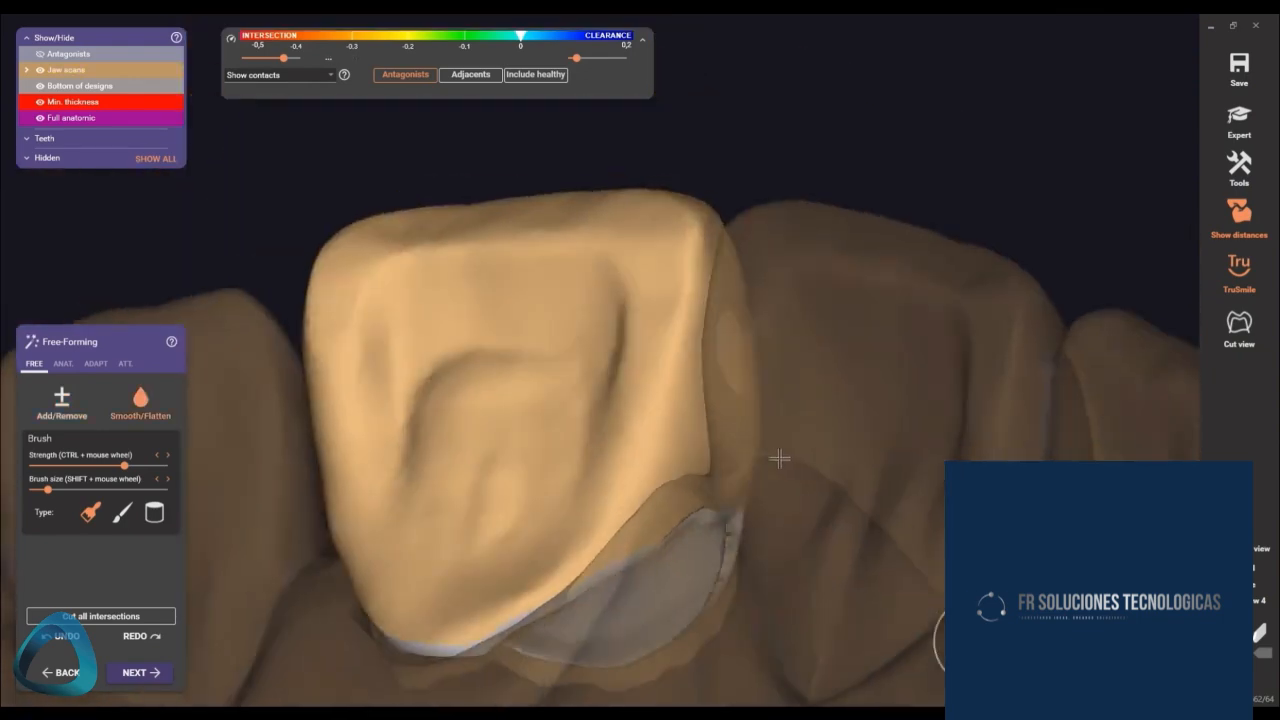
scroll(766, 480, "up", 5)
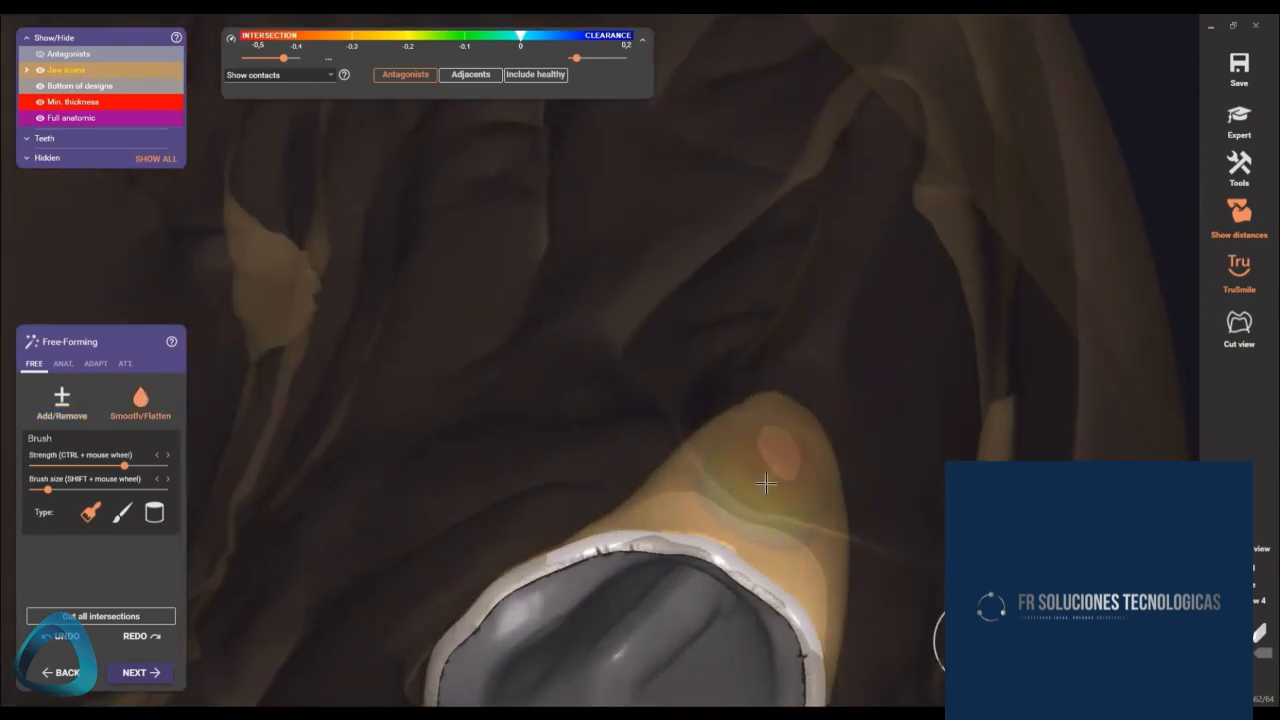
- Smooth the crown's approximal wall above the margin and the cingulum area of its palatal surface
right_click_drag(830, 512, 834, 510)
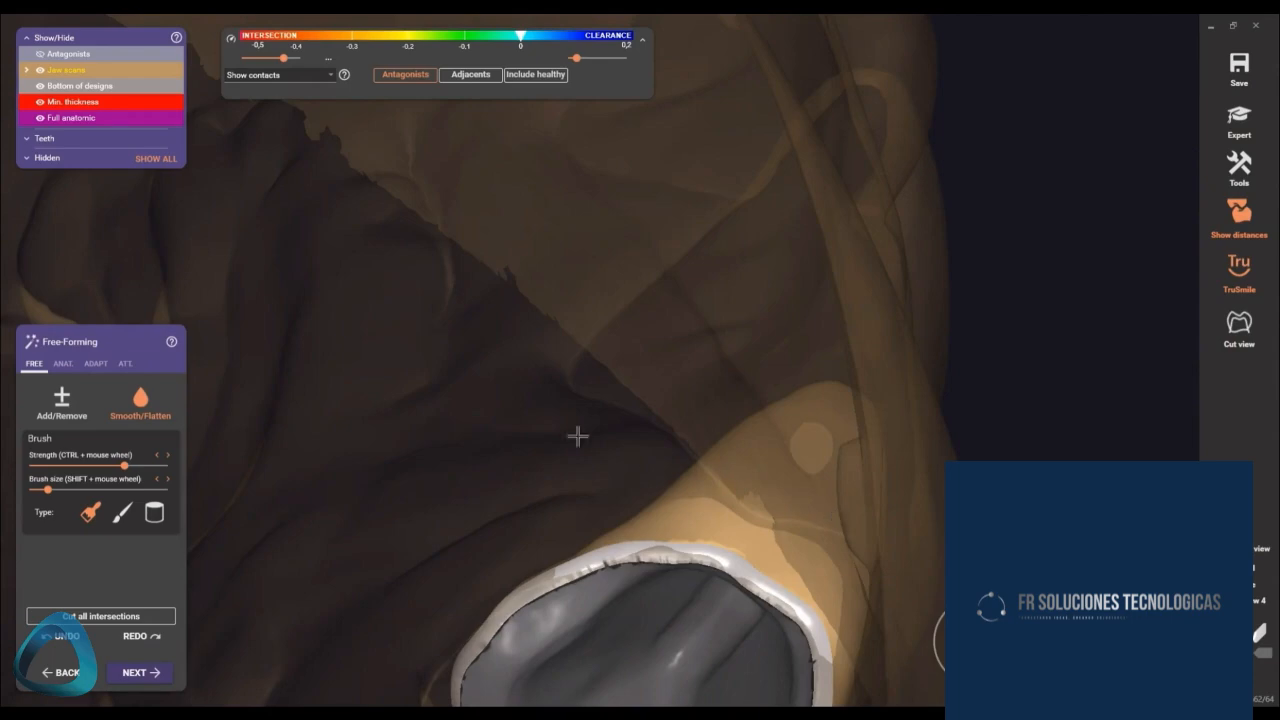
scroll(628, 500, "down", 5)
right_click_drag(628, 500, 626, 500)
middle_click_drag(600, 588, 514, 362)
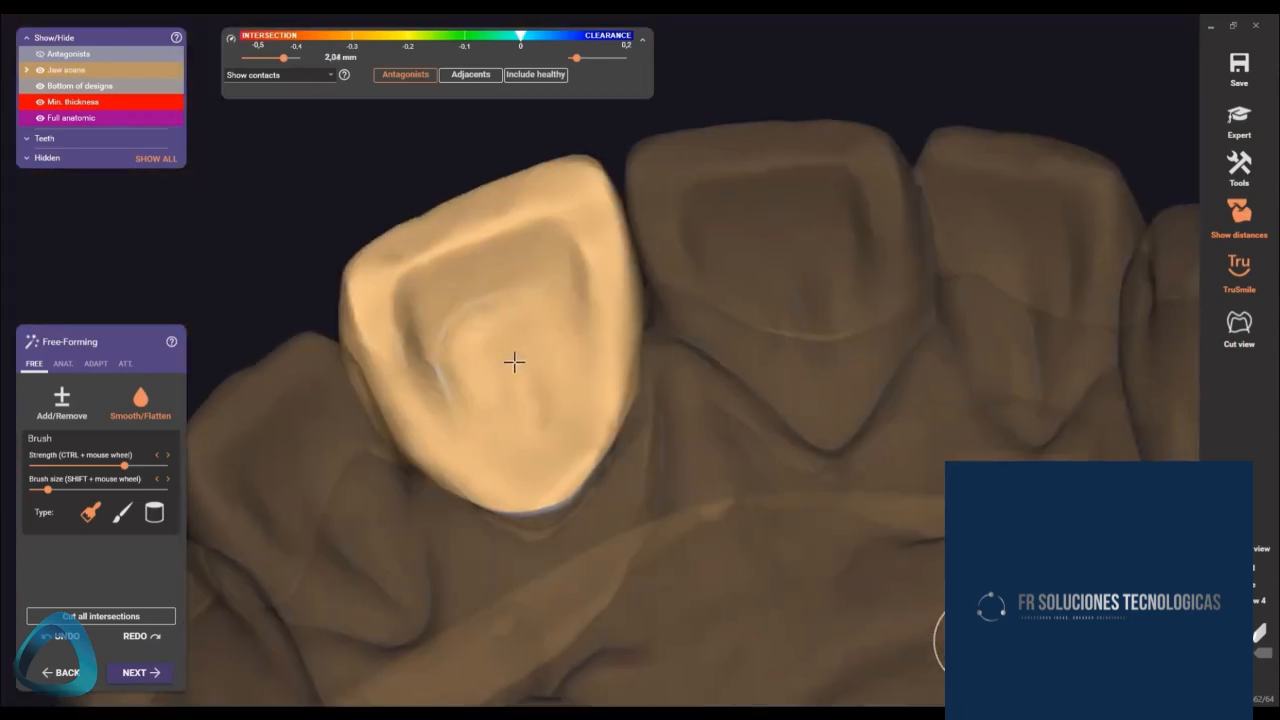
left_click_drag(514, 362, 459, 470)
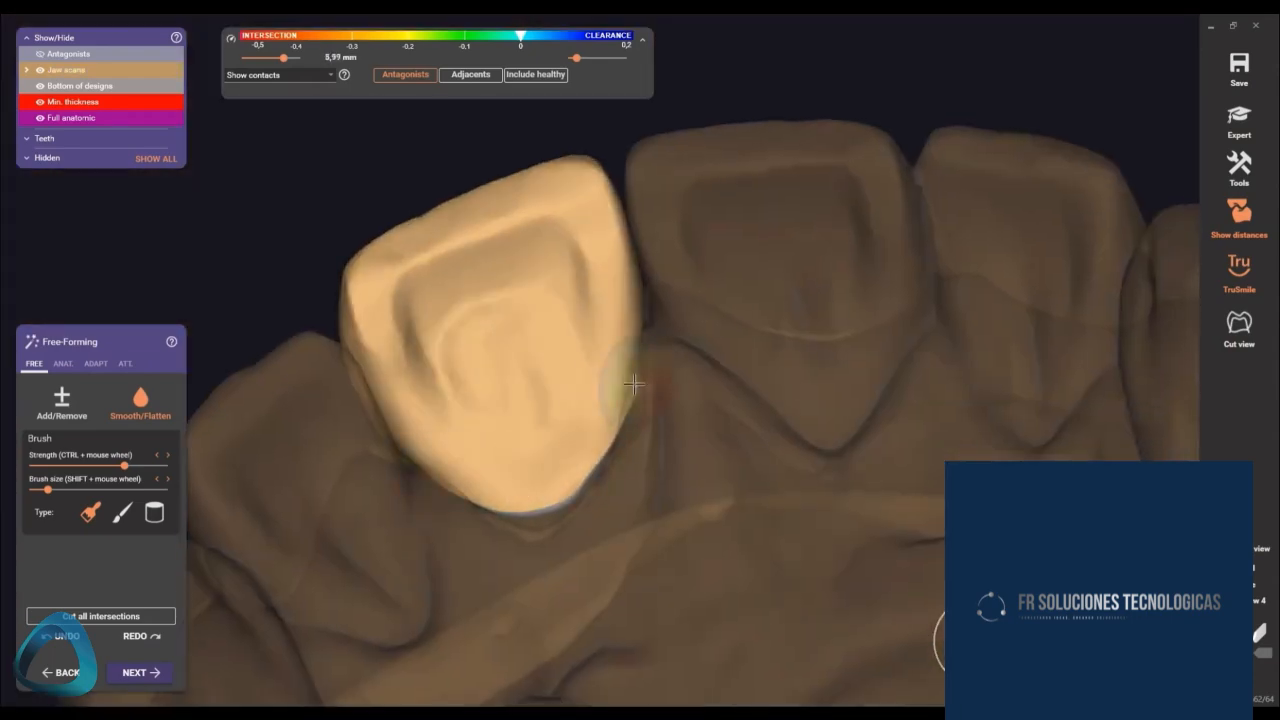
- Examine the crown's labial contour and incisal edge from the incisal direction, with the anatomic Cusps preset active
right_click_drag(634, 384, 597, 471)
scroll(598, 508, "down", 3)
scroll(560, 466, "up", 3)
key("Tab")
scroll(550, 430, "down", 3)
scroll(470, 309, "up", 3)
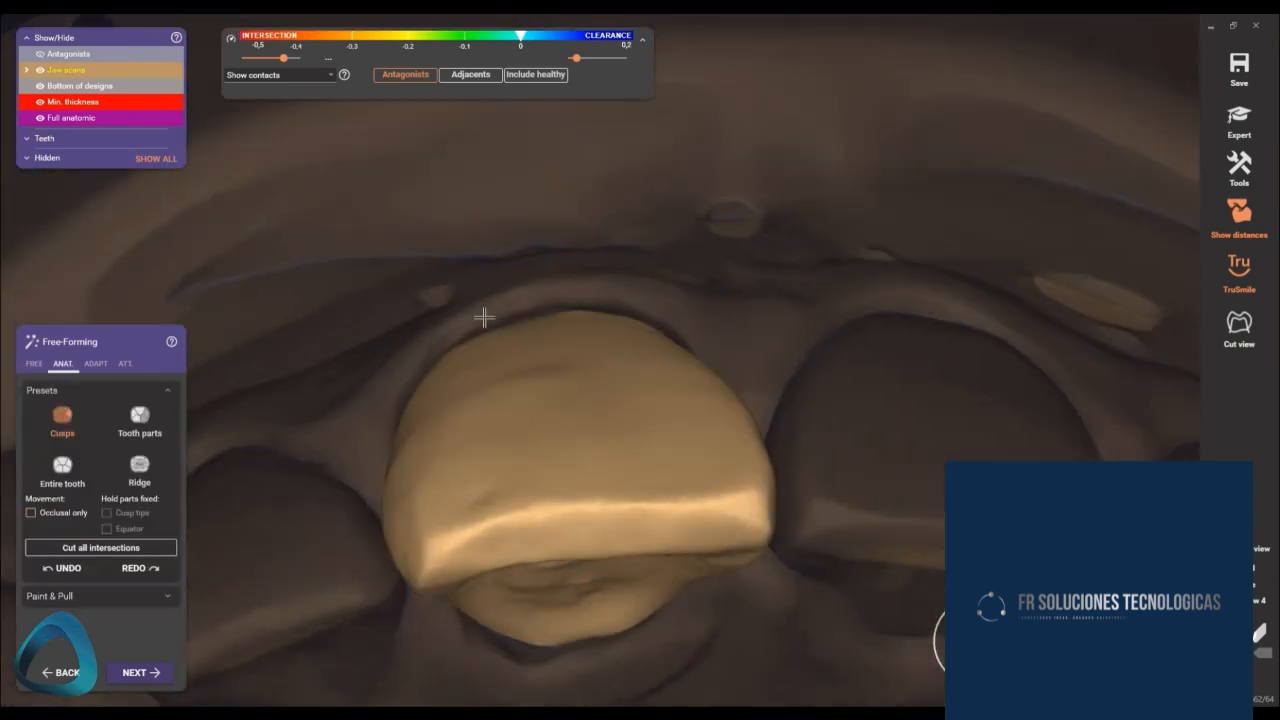
- Show the antagonists to check where they intersect the crown's palatal surface, and hide them again
right_click_drag(589, 251, 617, 470)
key("a")
key("Tab")
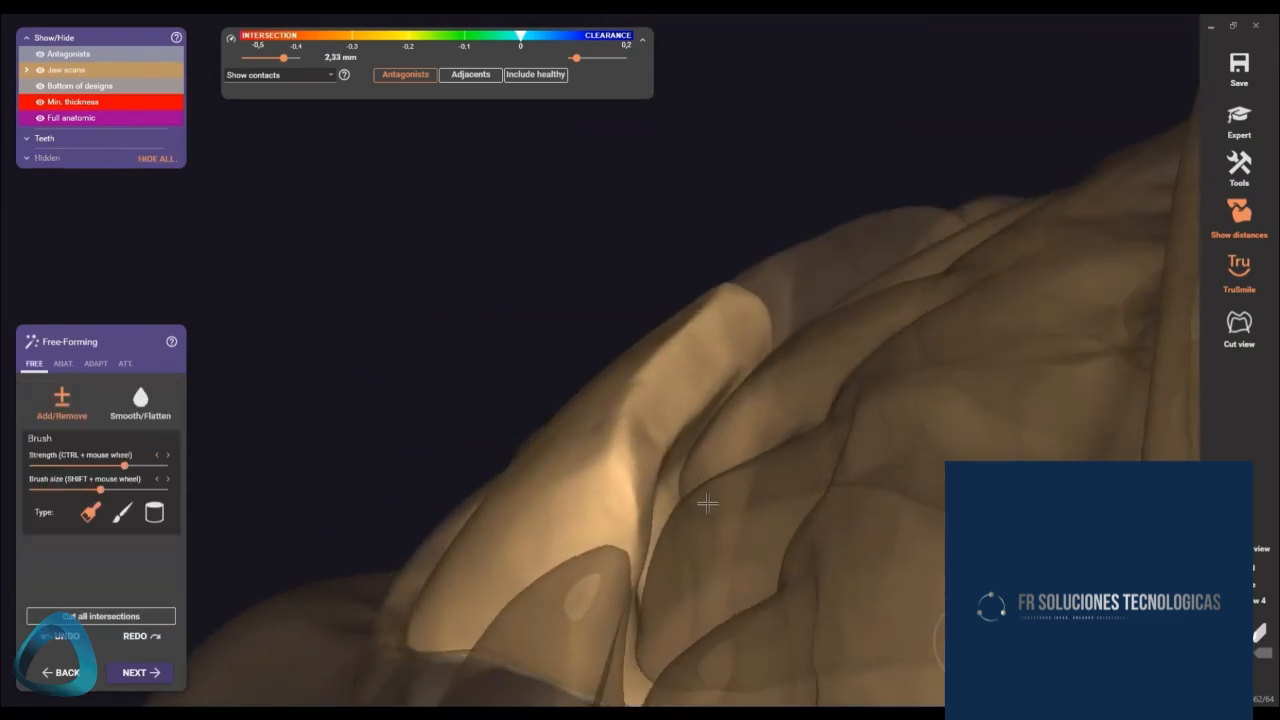
right_click_drag(707, 503, 576, 430)
scroll(576, 430, "up", 2, "shift")
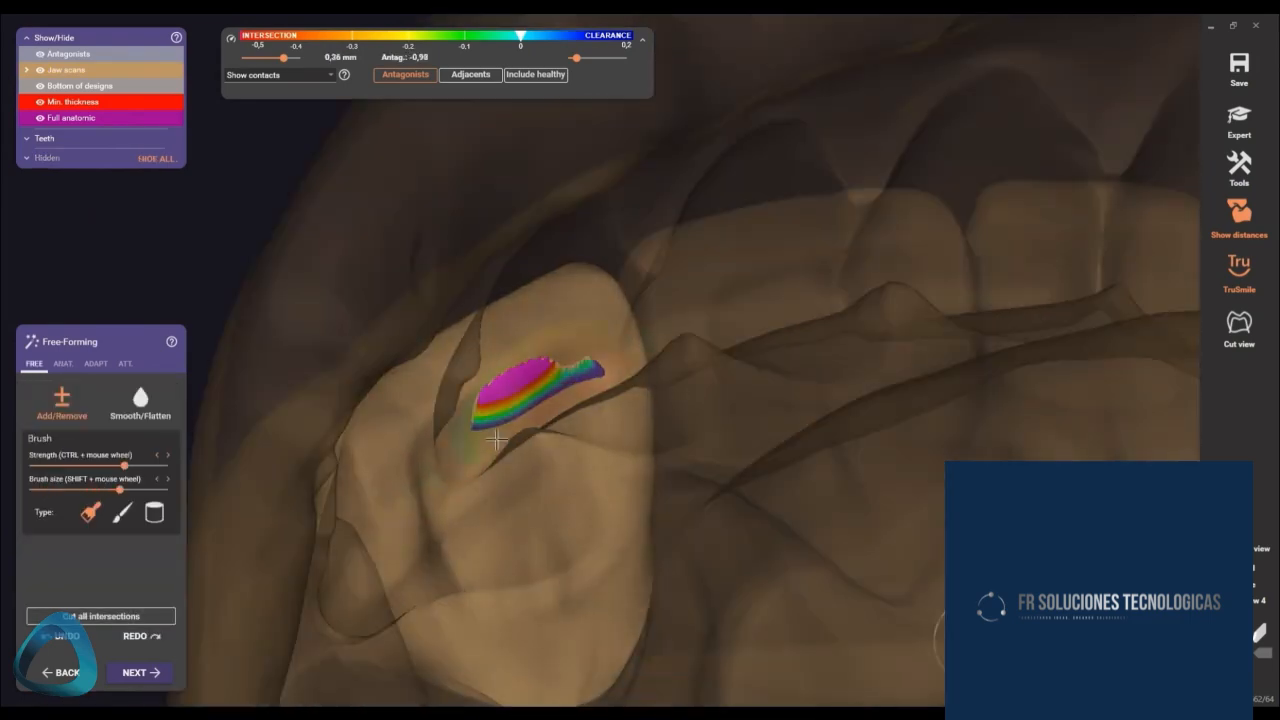
mouse_move(496, 440)
right_mouse_down()
mouse_move(583, 509)
mouse_move(618, 562)
mouse_move(563, 477)
mouse_move(583, 506)
right_mouse_up()
key("a")
key("a")
key("a")
- Enlarge the Add/Remove brush, turn off the distance display, and compare the incisal edges of both central incisors from the front
scroll(563, 477, "up", 3)
scroll(561, 532, "up", 3, "shift")
scroll(583, 513, "down", 3)
scroll(609, 489, "up", 2)
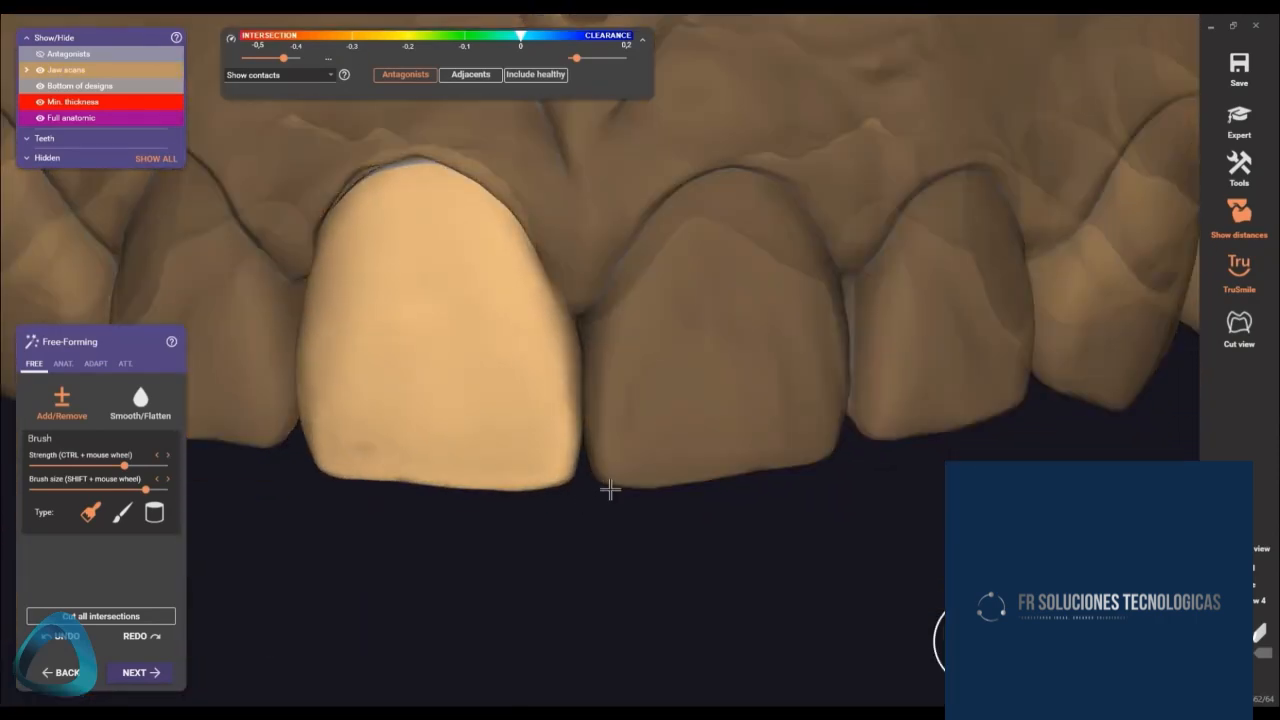
scroll(610, 489, "down", 2)
middle_click_drag(637, 549, 704, 255)
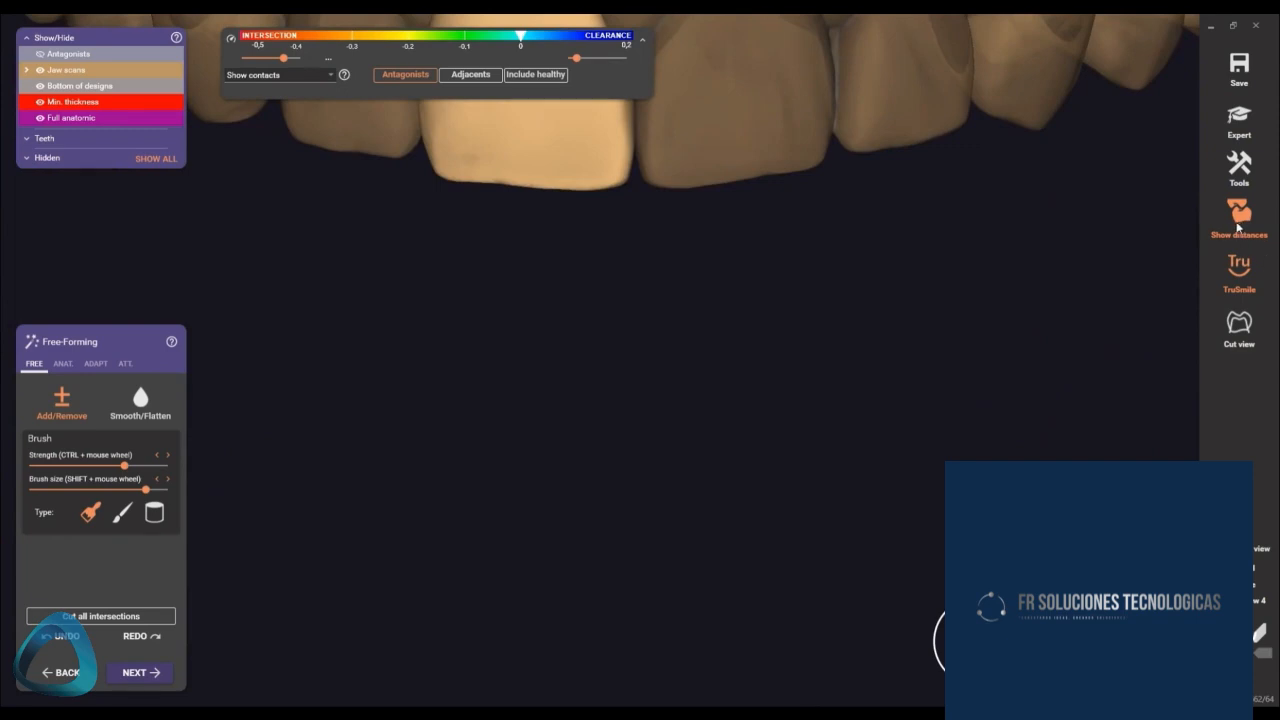
left_click(1238, 212)
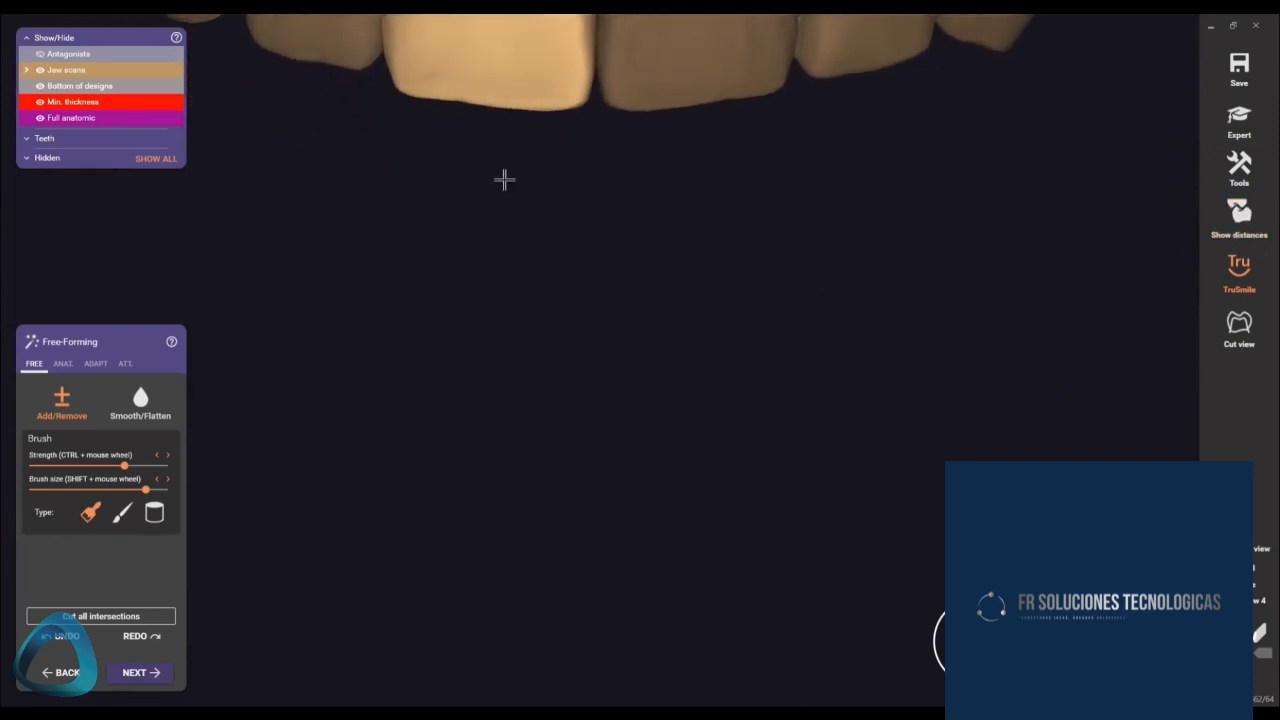
middle_click_drag(520, 255, 526, 237)
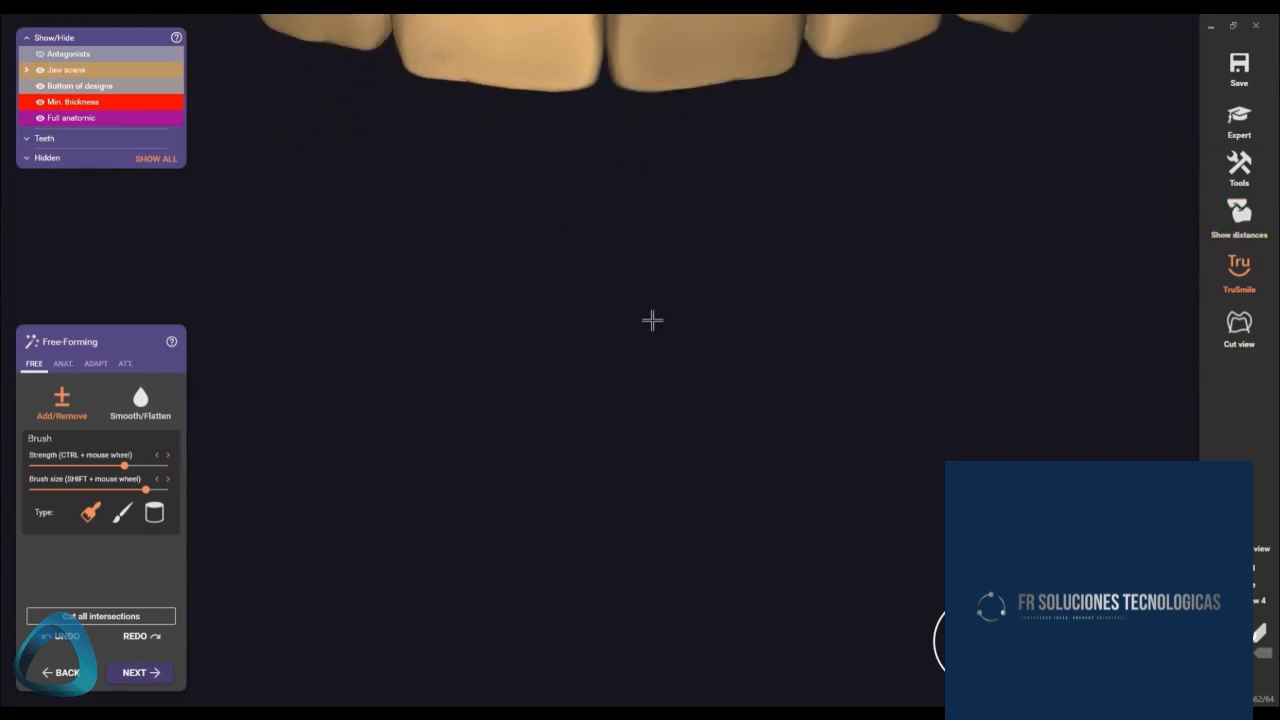
scroll(686, 329, "down", 2)
middle_click_drag(686, 329, 641, 203)
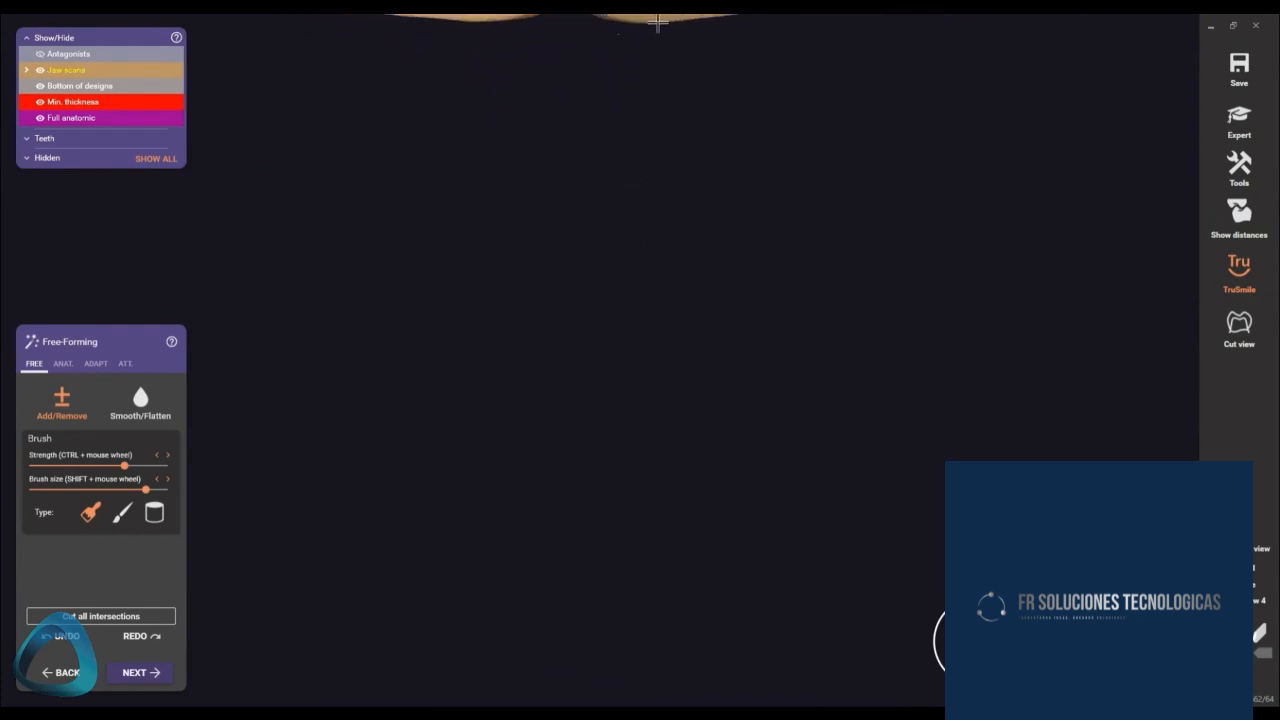
- Smooth the crown's palatal marginal ridge with the large Smooth/Flatten brush while the jaw scan is transparent
key("Tab")
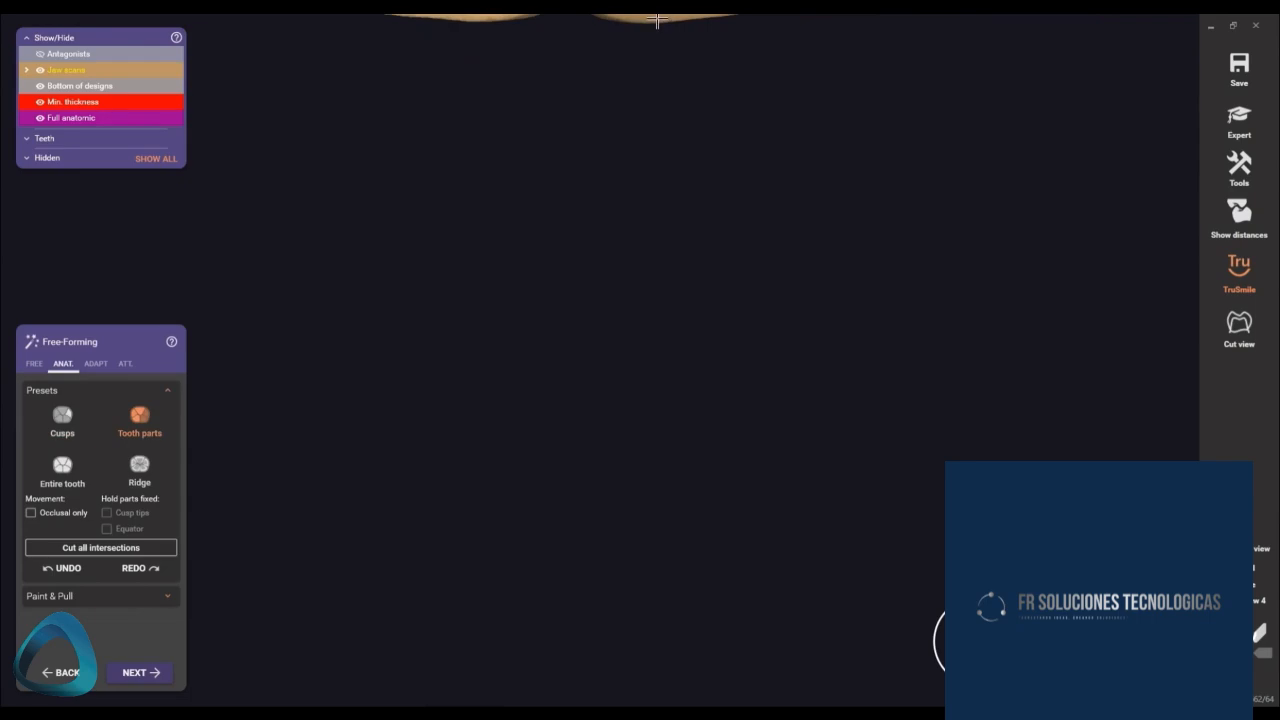
middle_click_drag(629, 154, 632, 360)
key("Tab")
scroll(637, 249, "down", 2)
right_click_drag(637, 249, 455, 450)
scroll(660, 420, "up", 3)
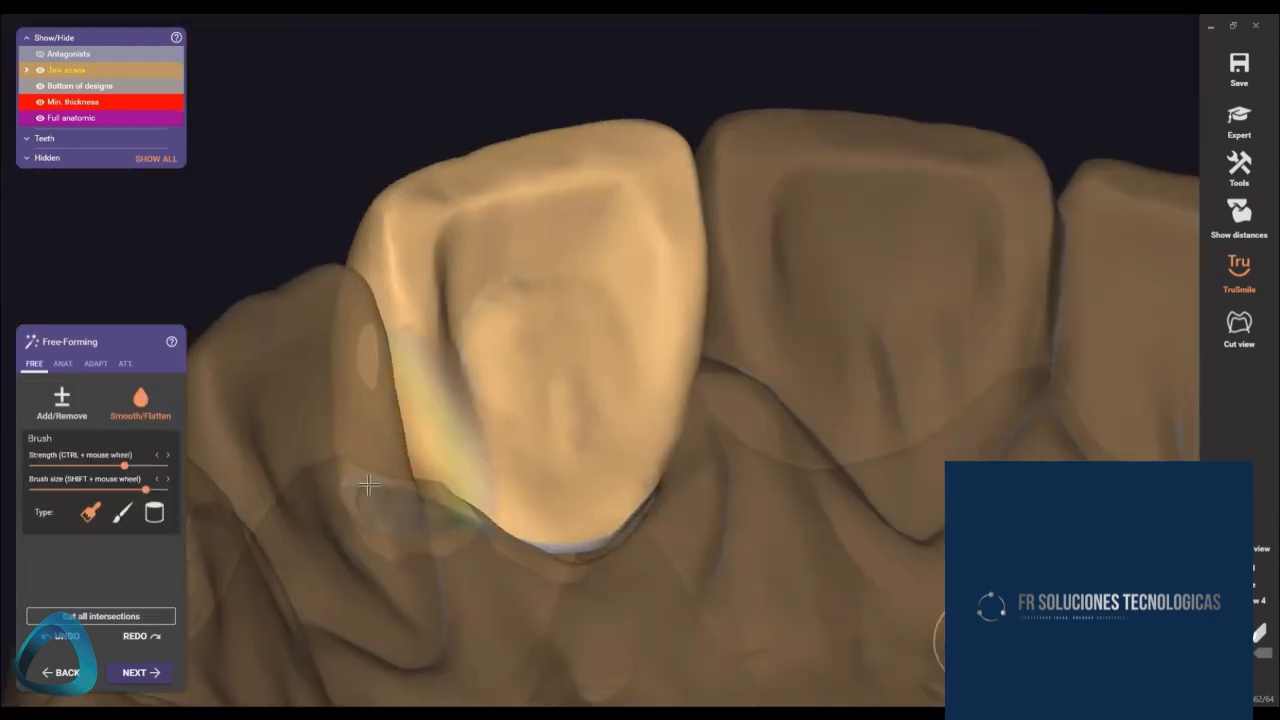
- Turn the distance display back on and review the crown among its neighbours from the front
left_click(1238, 218)
right_click_drag(645, 425, 619, 449)
key("shift")
scroll(595, 348, "down", 3)
- Cut the crown's static occlusal intersections at a desired distance of 0.1 mm, and switch the adaptation type to approximal
left_click(96, 364)
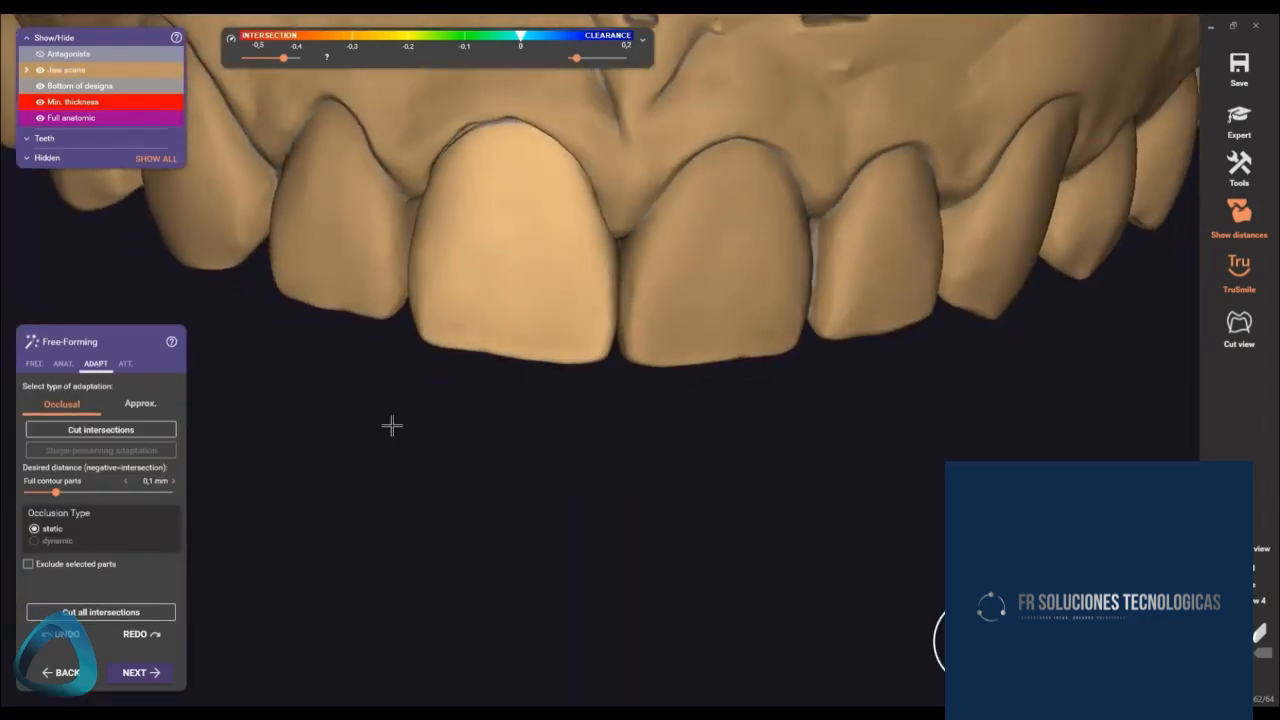
right_click_drag(321, 475, 185, 427)
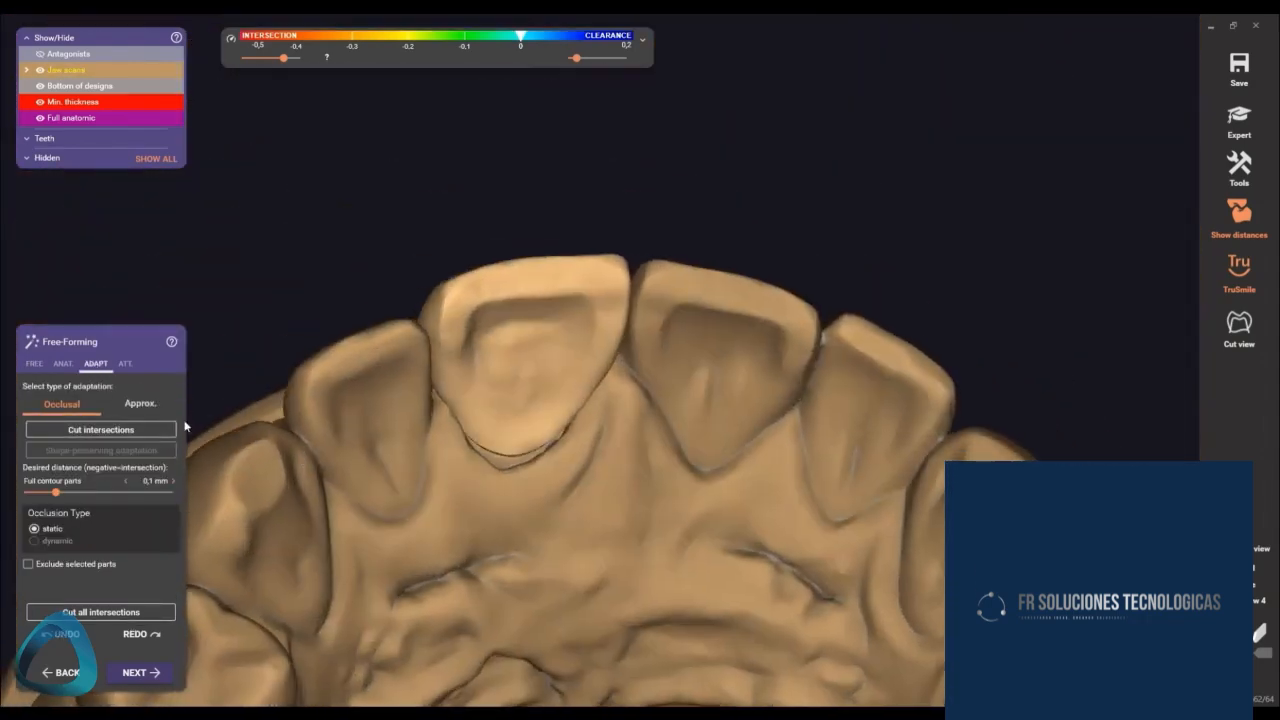
left_click(160, 432)
left_click(156, 404)
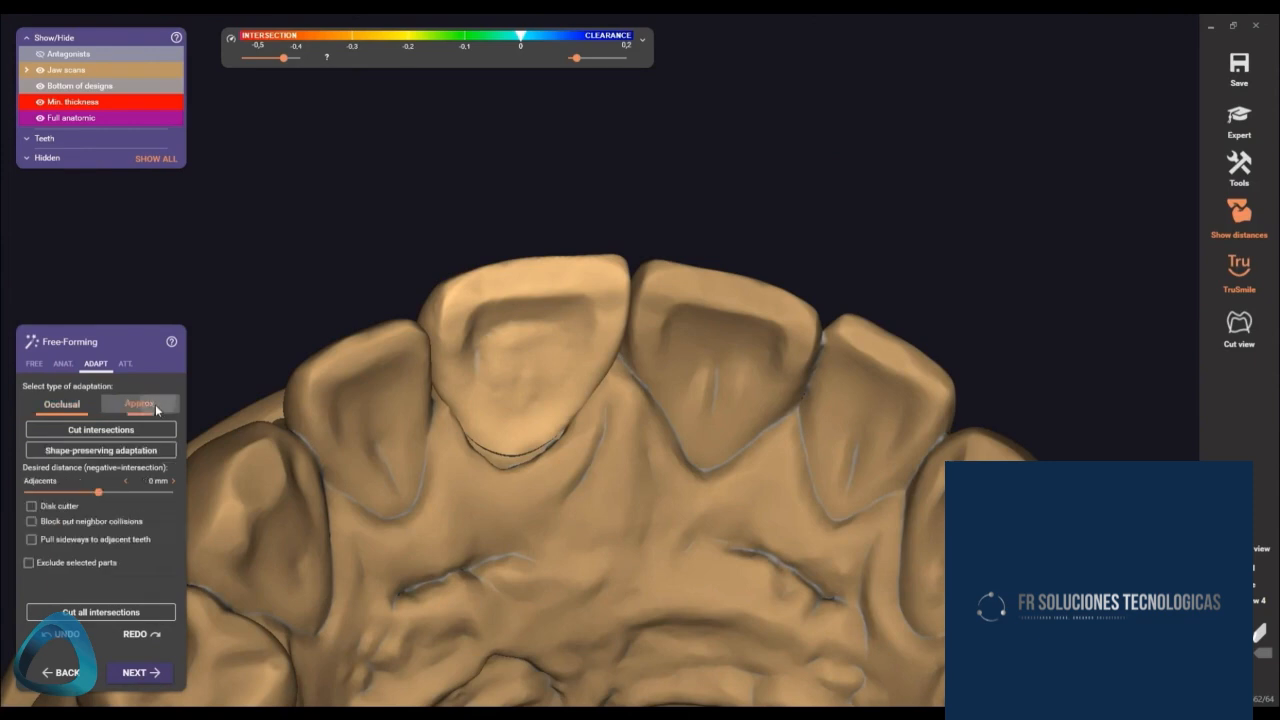
right_click_drag(495, 499, 517, 497)
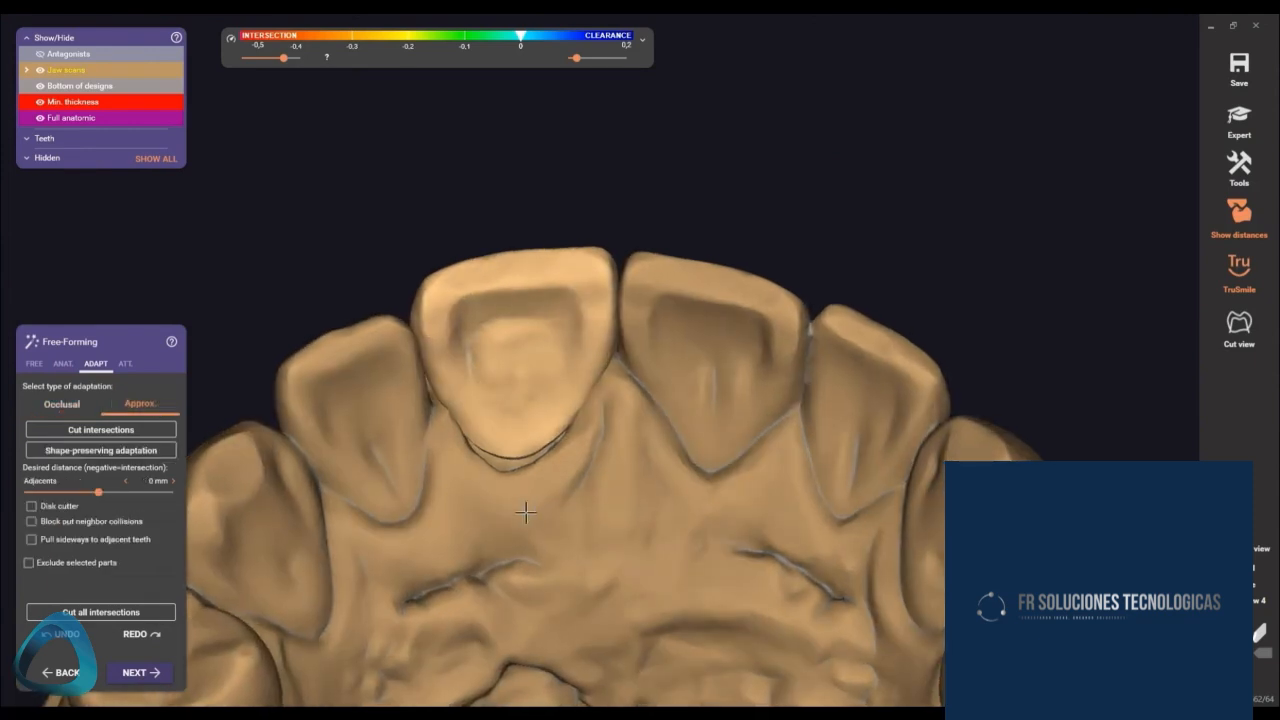
- Turn on the disk cutter with a disk thickness of 0 mm and align the disk between the two central incisors
left_click(32, 506)
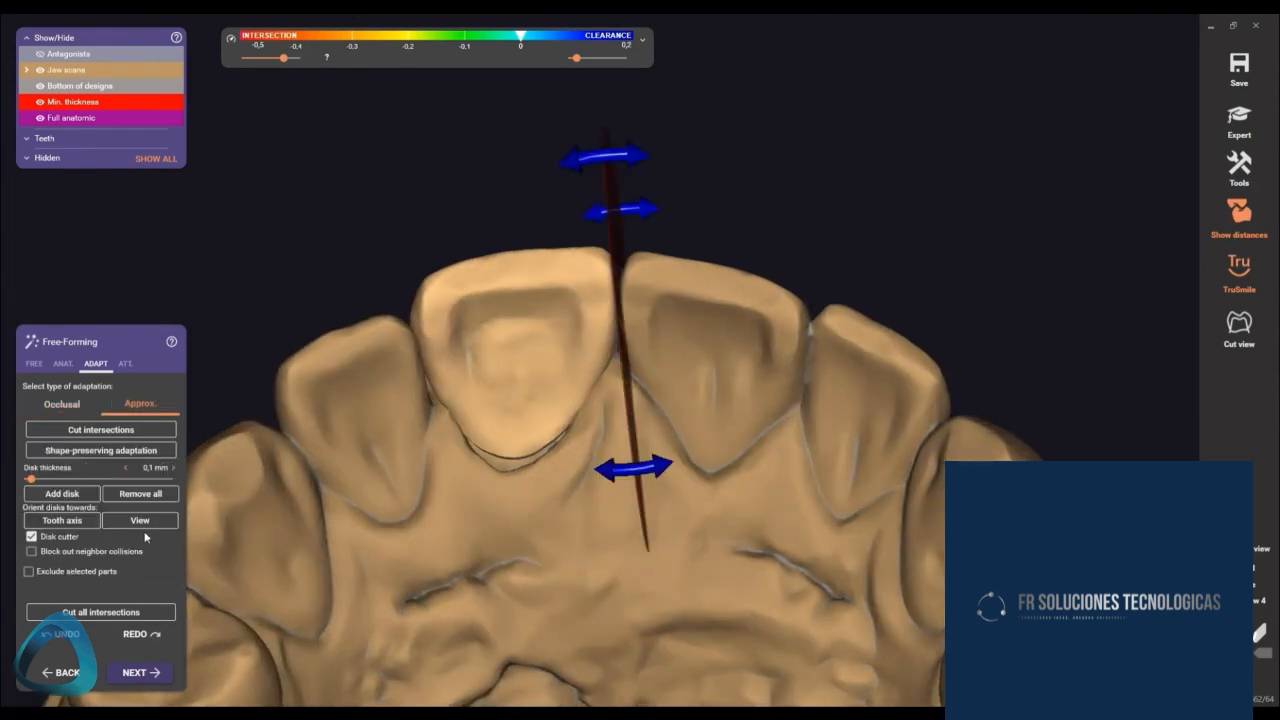
scroll(613, 418, "up", 2)
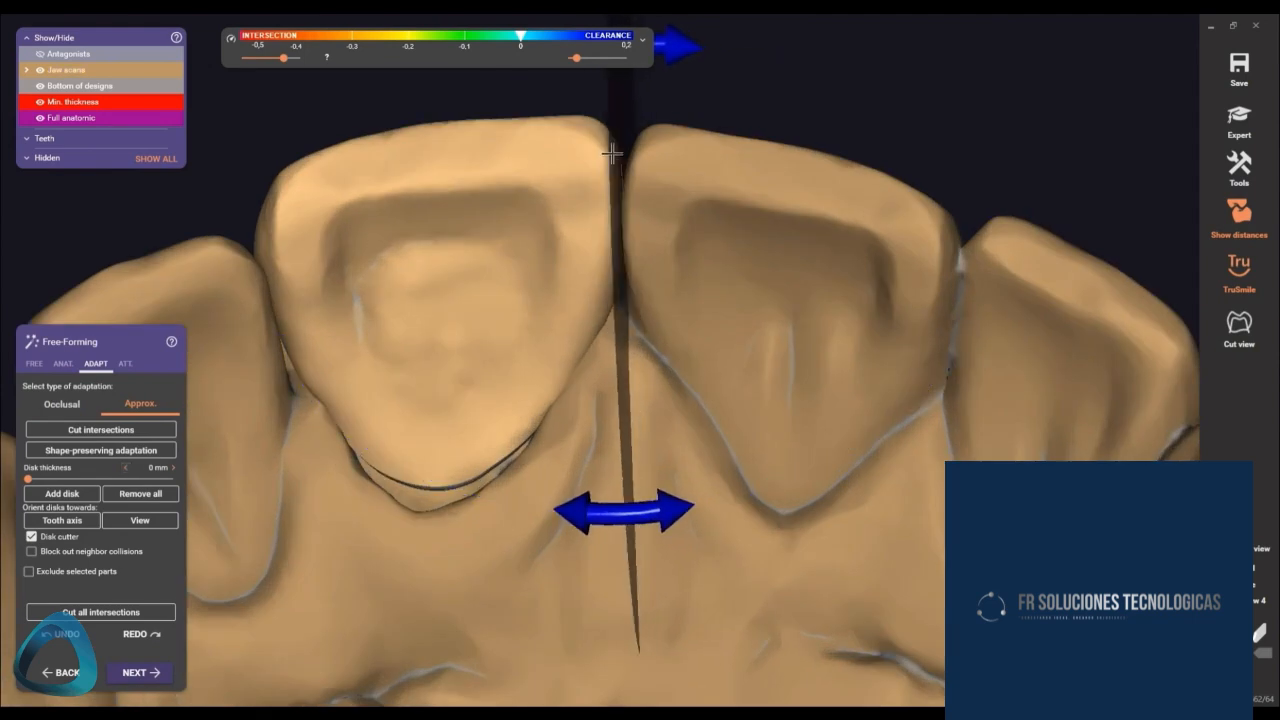
right_click_drag(627, 198, 646, 225)
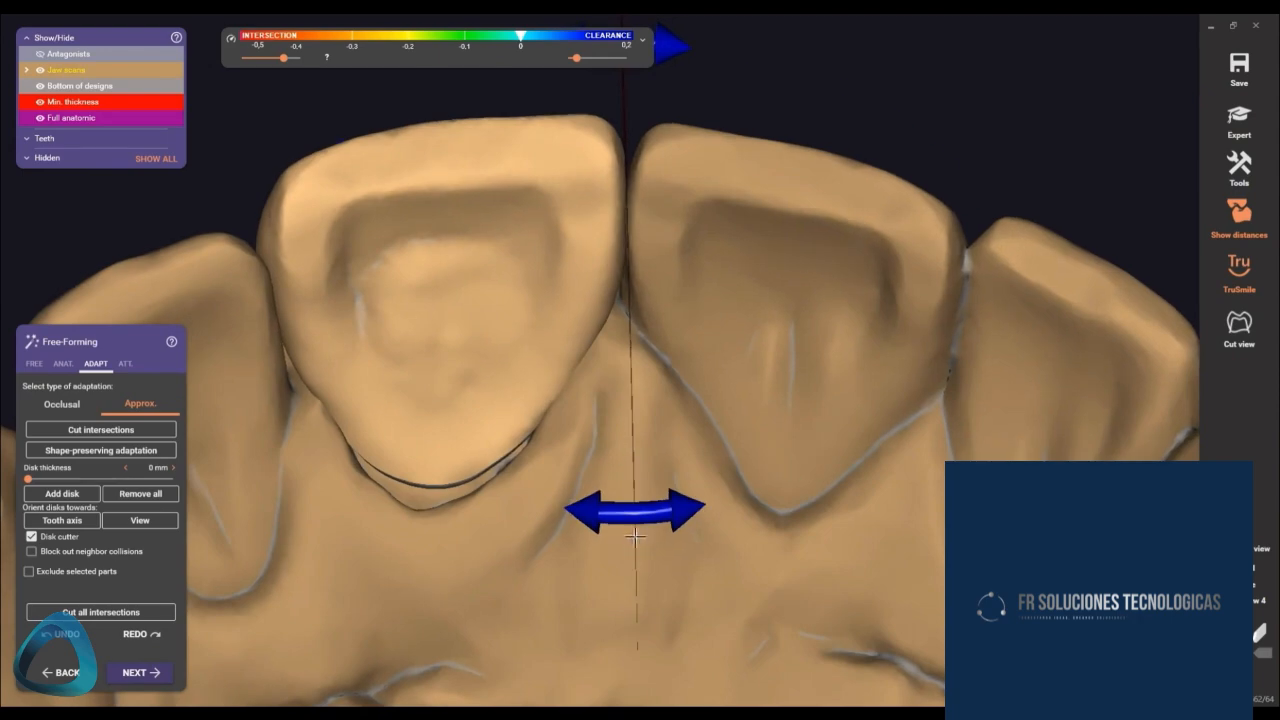
scroll(653, 254, "down", 2)
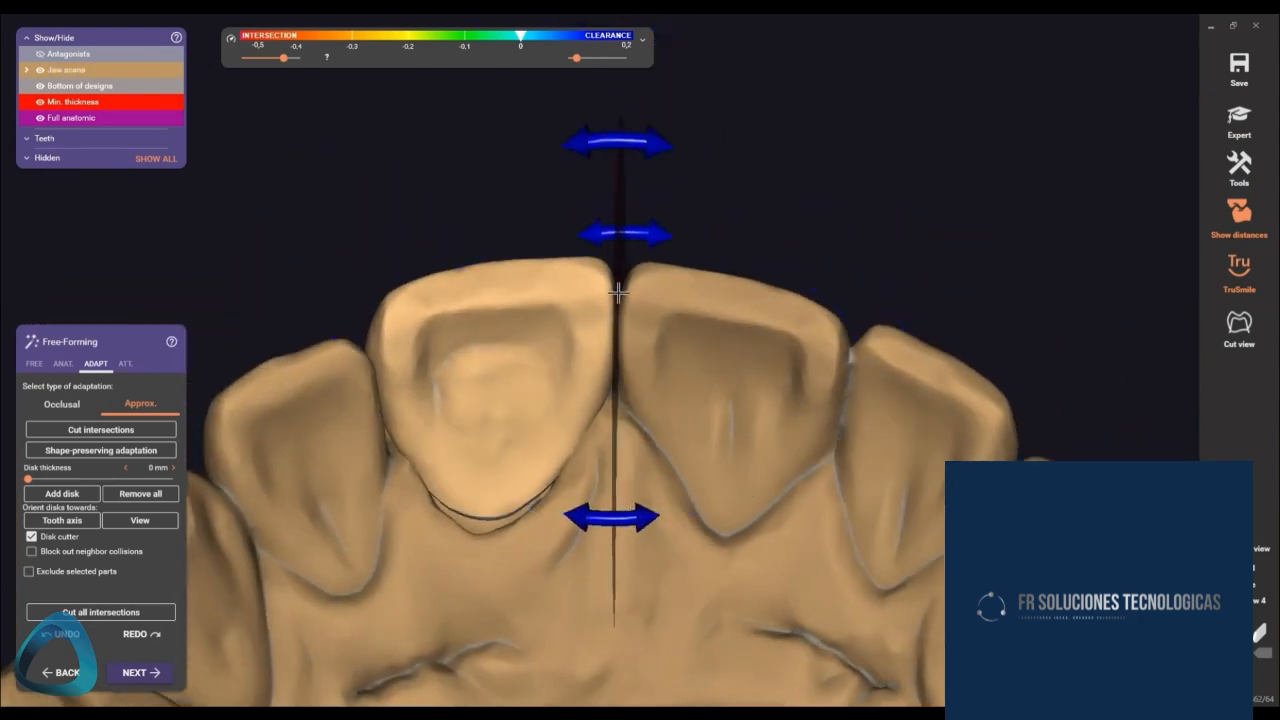
right_click_drag(618, 293, 620, 286)
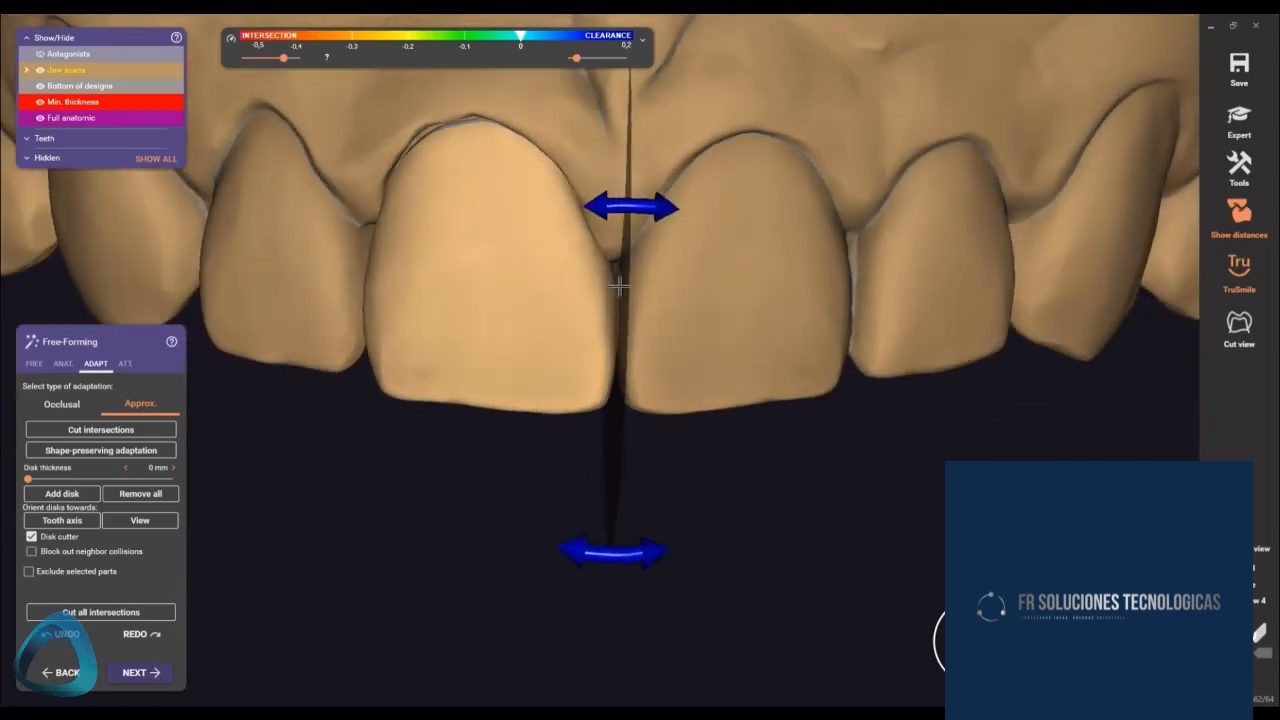
scroll(634, 472, "up", 2)
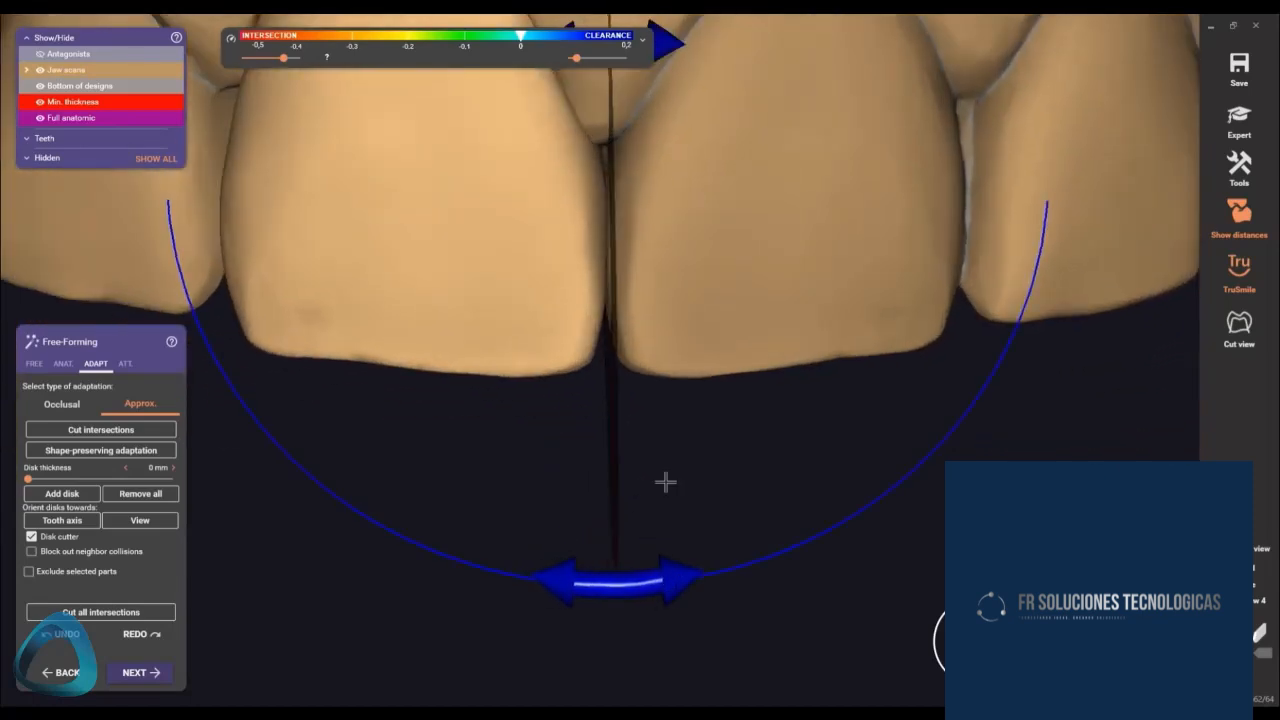
scroll(626, 273, "up", 2)
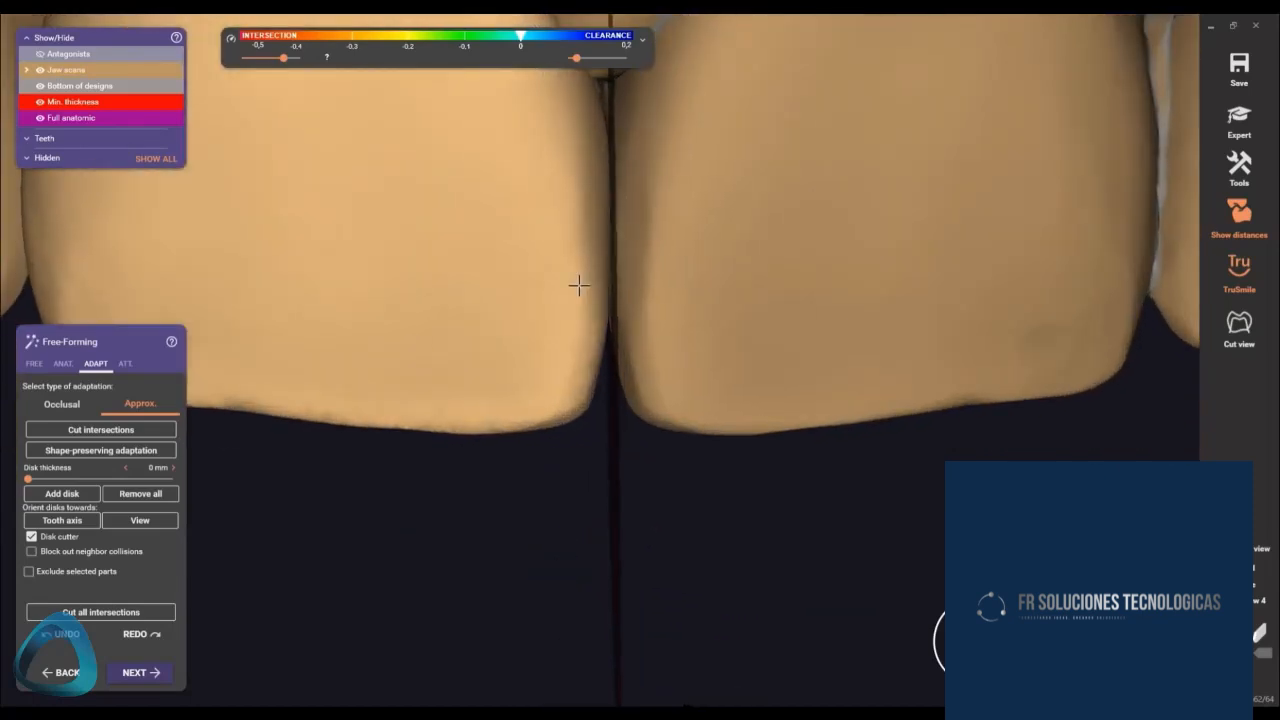
- Fine-tune the disk's orientation along the contact of the central incisors and cut the crown's intersections there
scroll(610, 300, "down", 2)
scroll(610, 310, "up", 2)
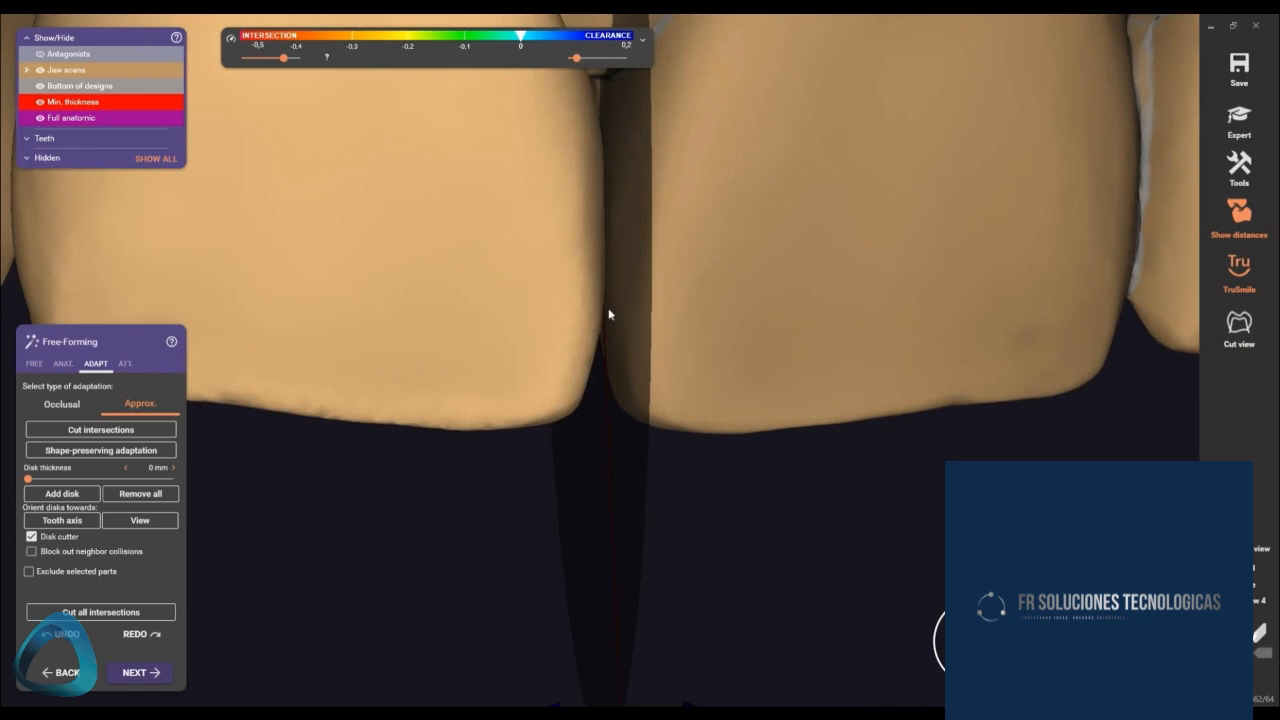
left_click(666, 289, "ctrl")
right_click_drag(666, 289, 726, 351)
scroll(608, 292, "up", 2)
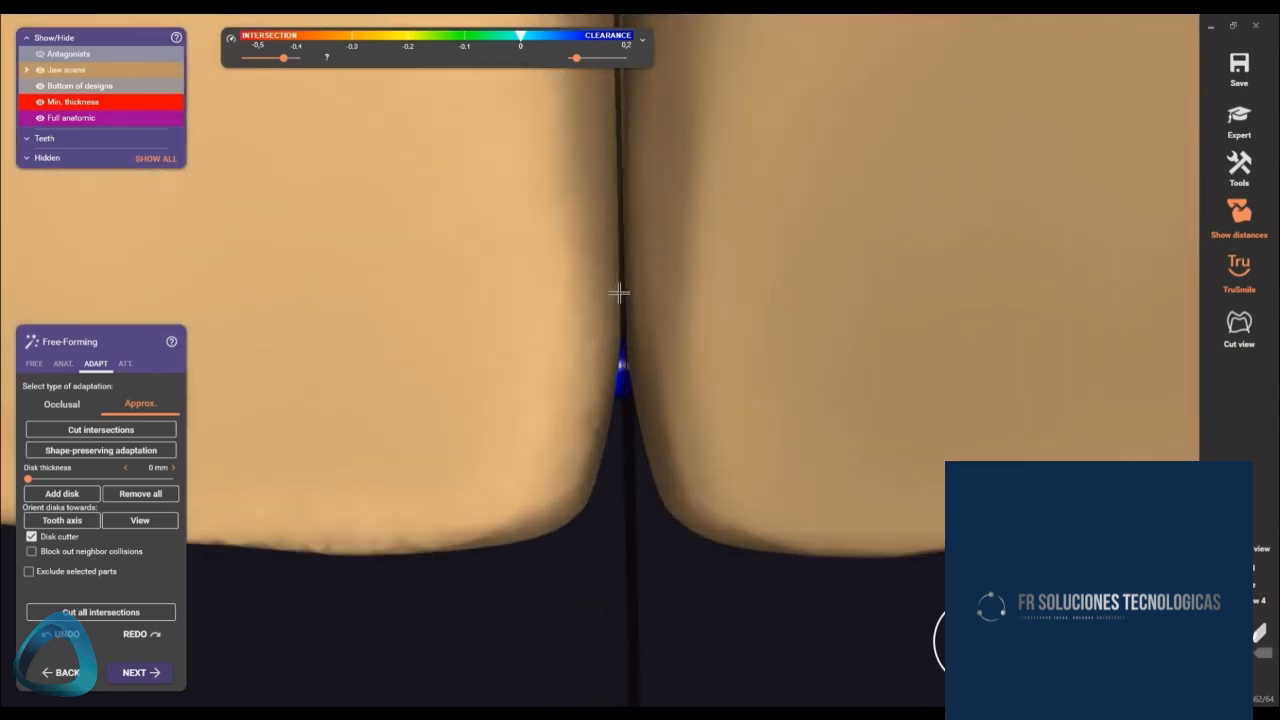
left_click(140, 429)
- Add a cutting disk between the crown and the adjacent lateral incisor
scroll(626, 400, "down", 3)
right_click_drag(626, 534, 700, 530)
left_click(75, 493)
left_click(416, 244)
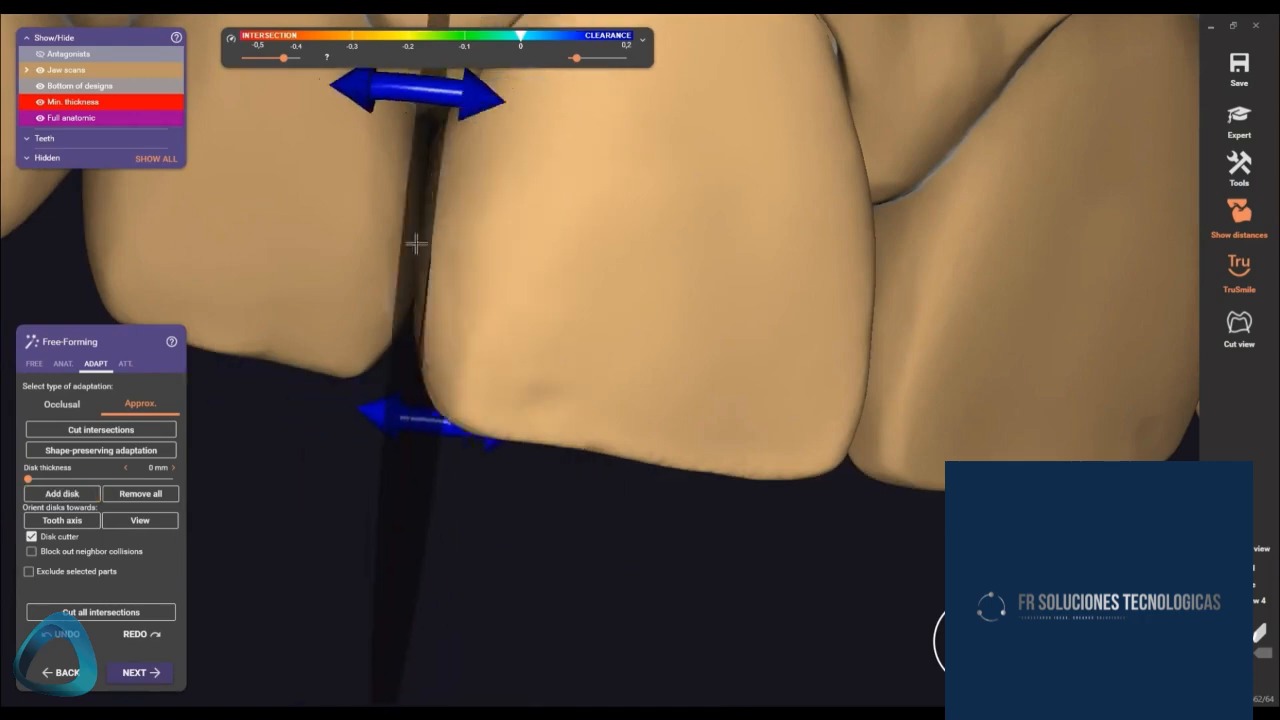
- Align the disk along the gap between the crown and the lateral incisor and cut the intersections
scroll(414, 234, "down", 2)
right_click_drag(416, 244, 406, 511)
scroll(414, 234, "up", 2)
left_click(597, 260, "ctrl")
right_click_drag(597, 260, 473, 484)
left_click(446, 346, "ctrl")
scroll(442, 305, "down", 4)
left_click(169, 431)
- Smooth the crown's contact surface beside the lateral incisor with the second Smooth/Flatten brush type
scroll(443, 326, "up", 5)
key("shift")
key("2")
scroll(480, 534, "down", 3)
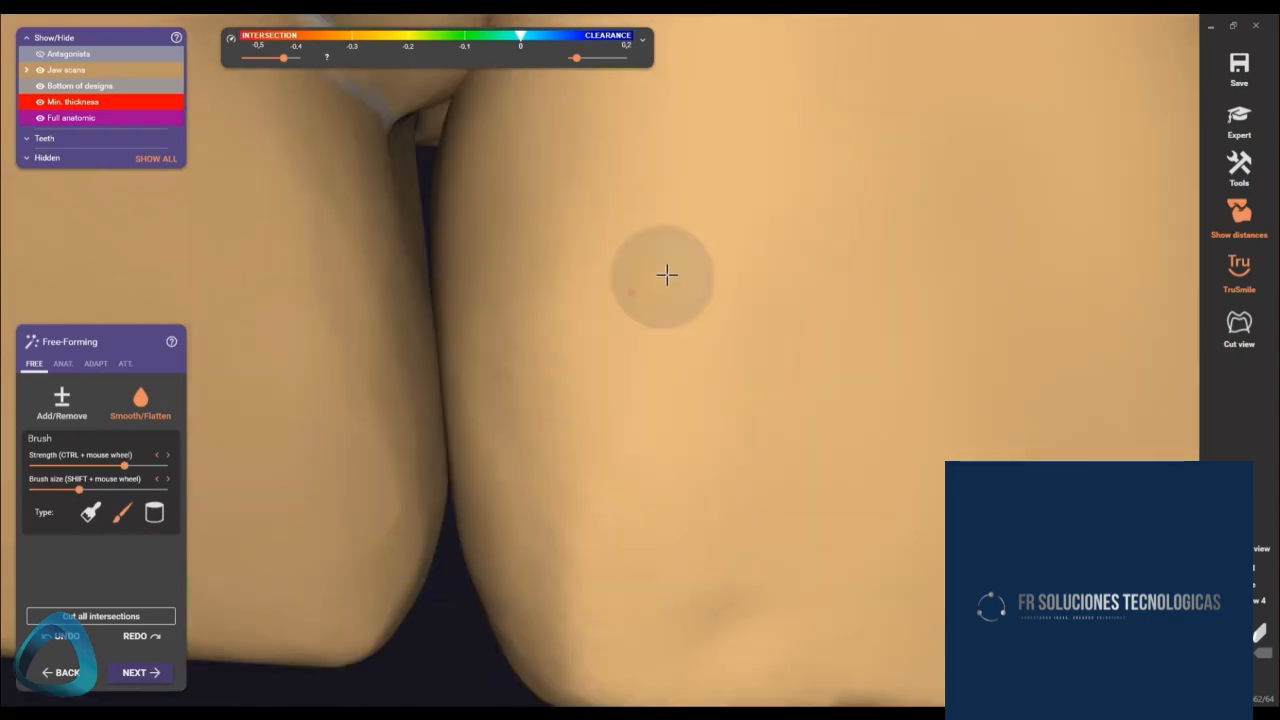
scroll(698, 312, "down", 2)
right_click_drag(700, 314, 723, 286)
scroll(696, 313, "down", 3)
middle_click_drag(723, 286, 623, 332)
- Turn the disk cutter back on and inspect the crown's contacts from the front and its margin from the basal side
left_click(96, 363)
left_click(32, 507)
right_click_drag(780, 590, 676, 412)
key("ctrl")
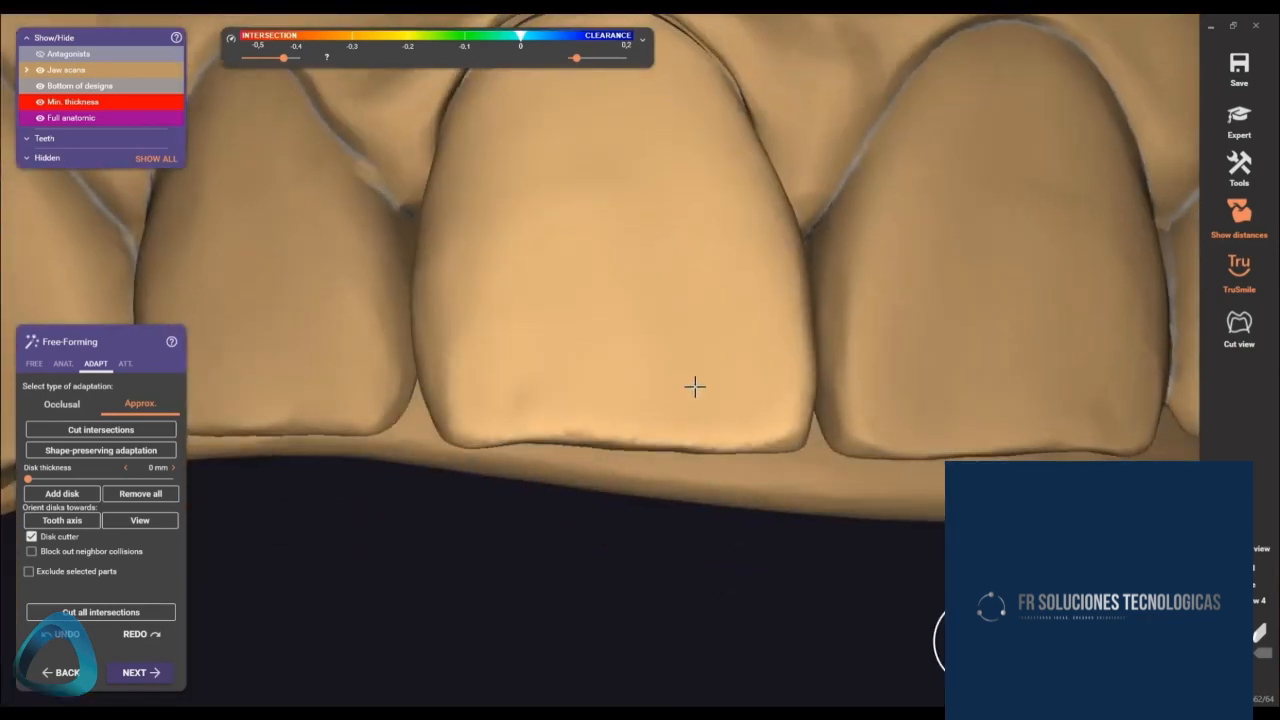
scroll(683, 381, "down", 3)
right_click_drag(683, 381, 685, 262)
key("ctrl")
scroll(685, 262, "up", 2)
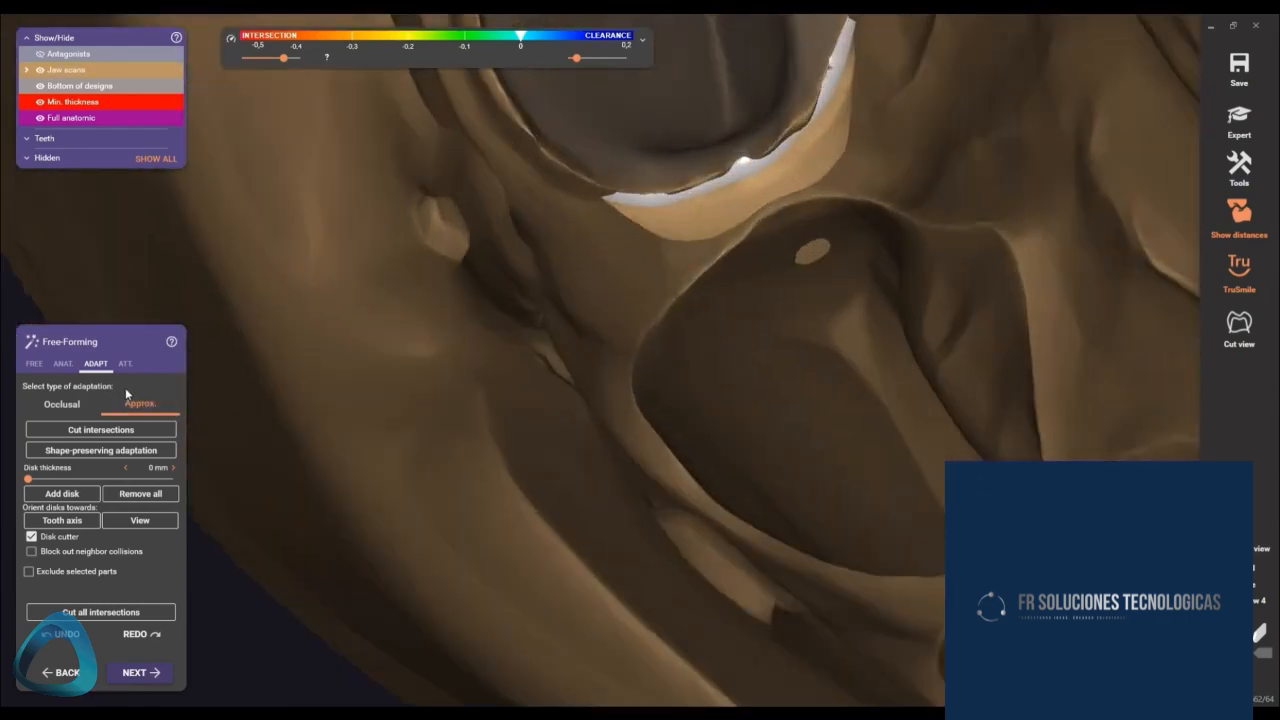
- Switch to the Tooth parts anatomic preset and examine where the crown's proximal sides extend into the gingiva
left_click(63, 364)
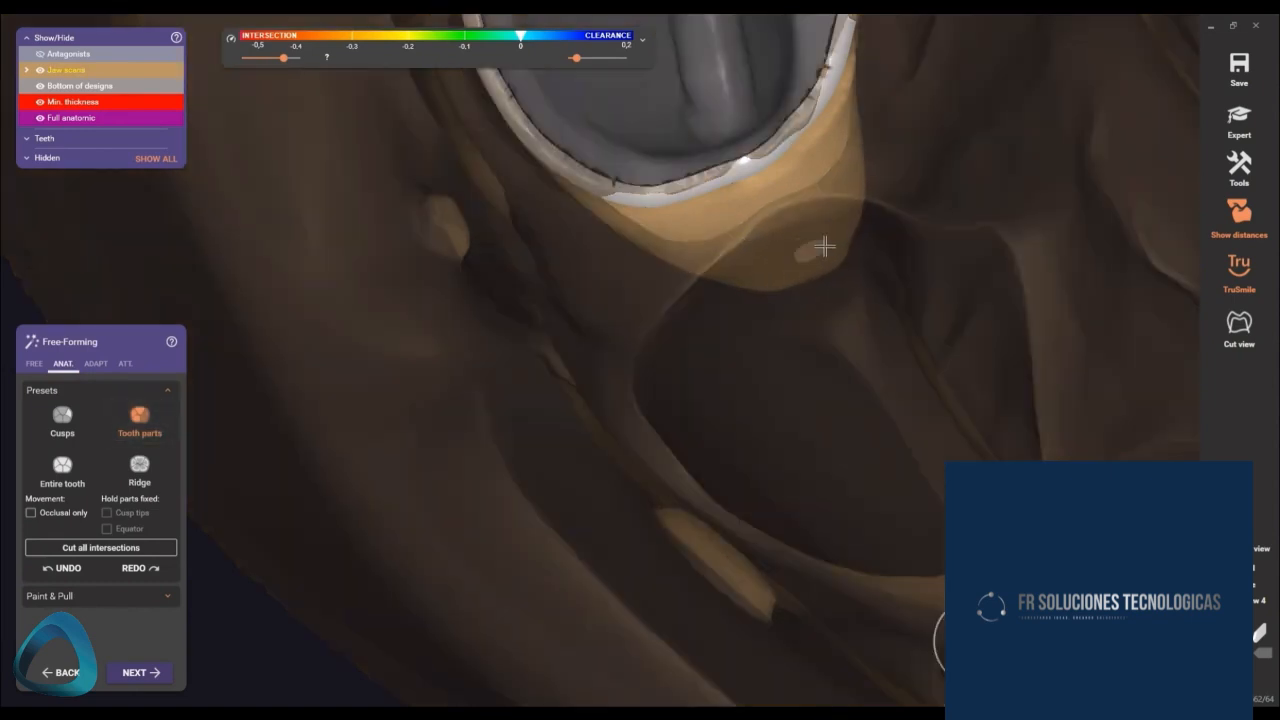
scroll(583, 457, "down", 3)
scroll(705, 147, "up", 3)
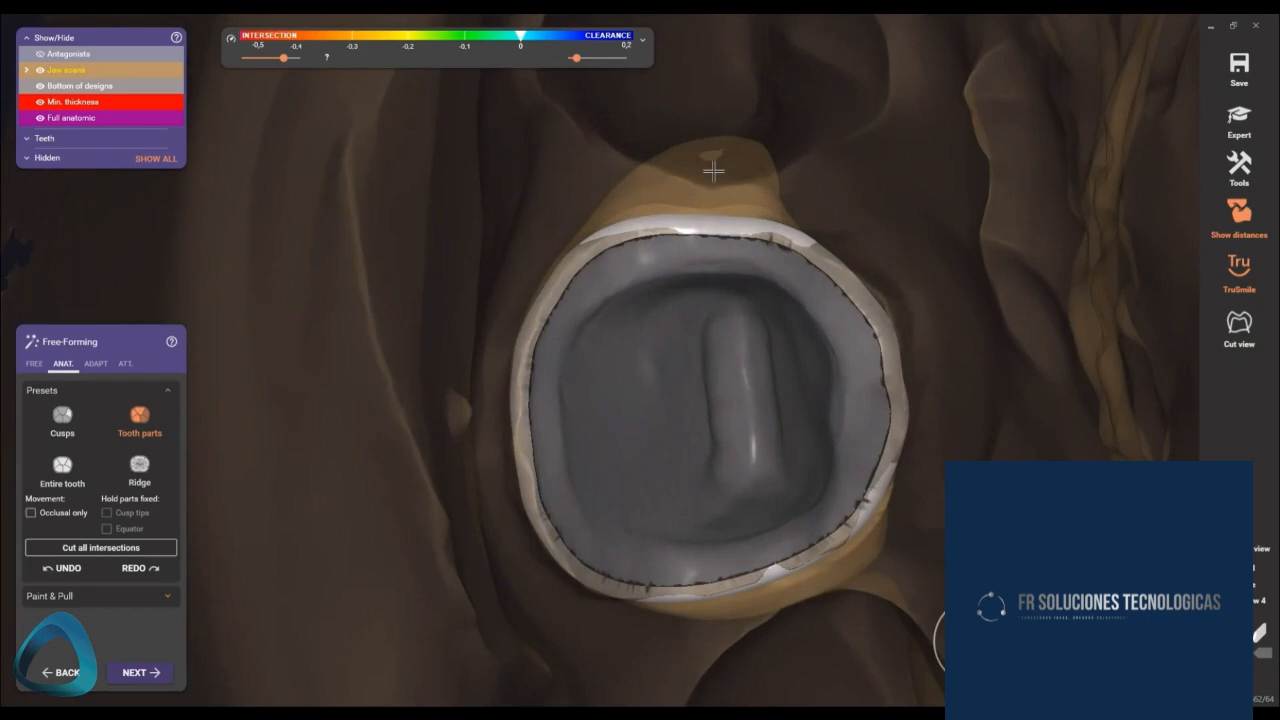
scroll(715, 175, "down", 3)
right_click_drag(766, 190, 751, 163)
scroll(695, 432, "up", 3)
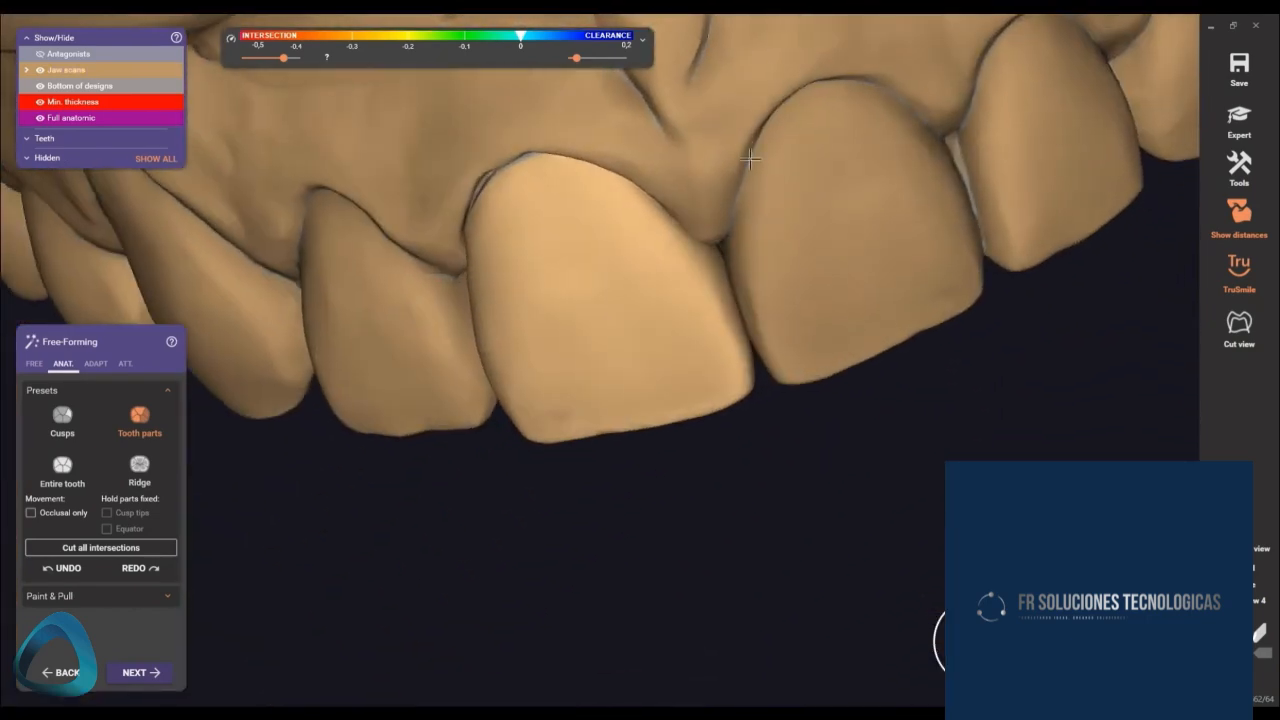
- Cut the crown's approximal intersections with the neighbouring teeth at a desired distance of 0.02 mm
left_click(99, 366)
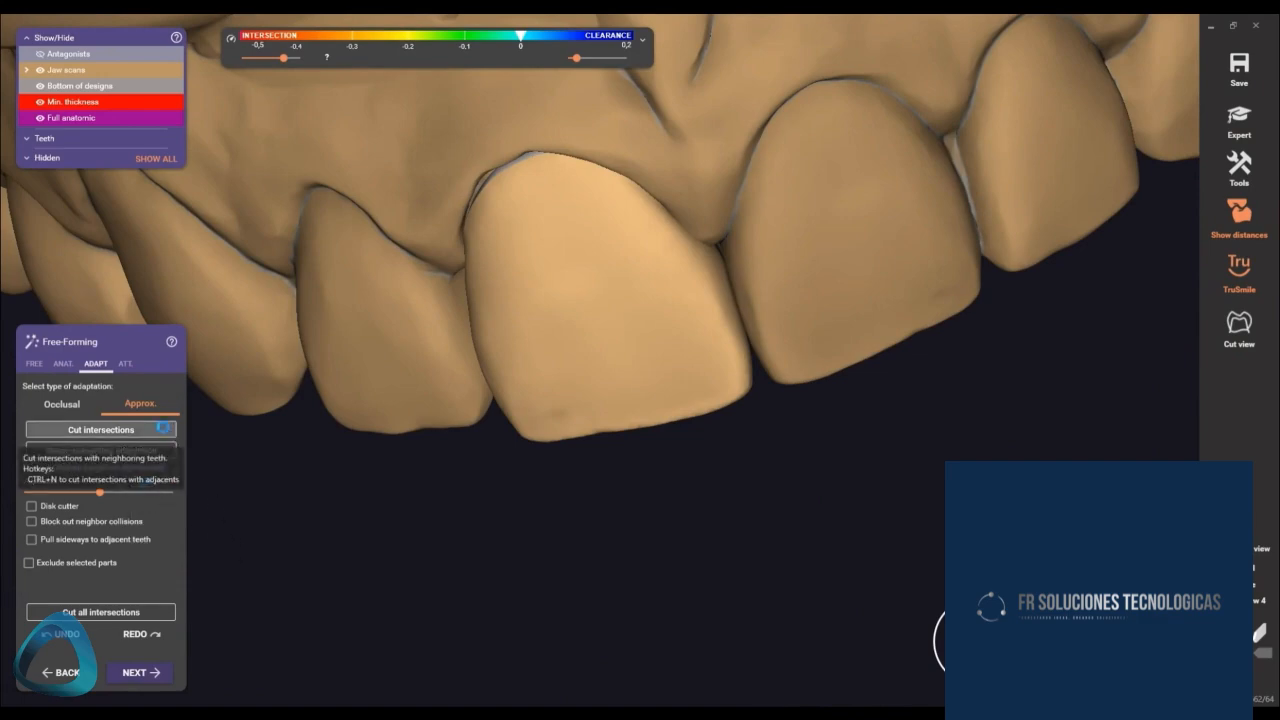
right_click_drag(628, 443, 660, 300)
scroll(670, 288, "up", 3)
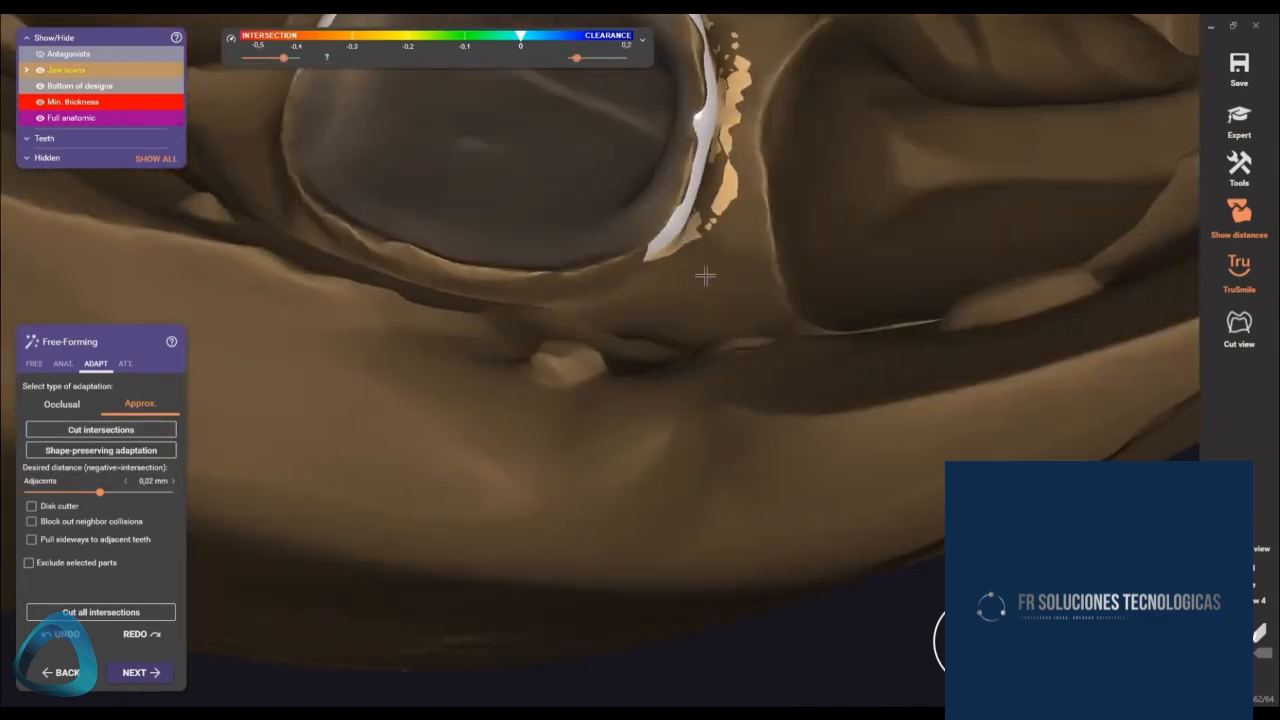
- Examine the crown's cervical surface towards the other central incisor with the jaw scan hidden and shown
middle_click_drag(705, 276, 606, 403)
scroll(606, 403, "down", 1)
left_click(610, 403, "ctrl")
right_click_drag(617, 403, 657, 322)
scroll(688, 362, "up", 3)
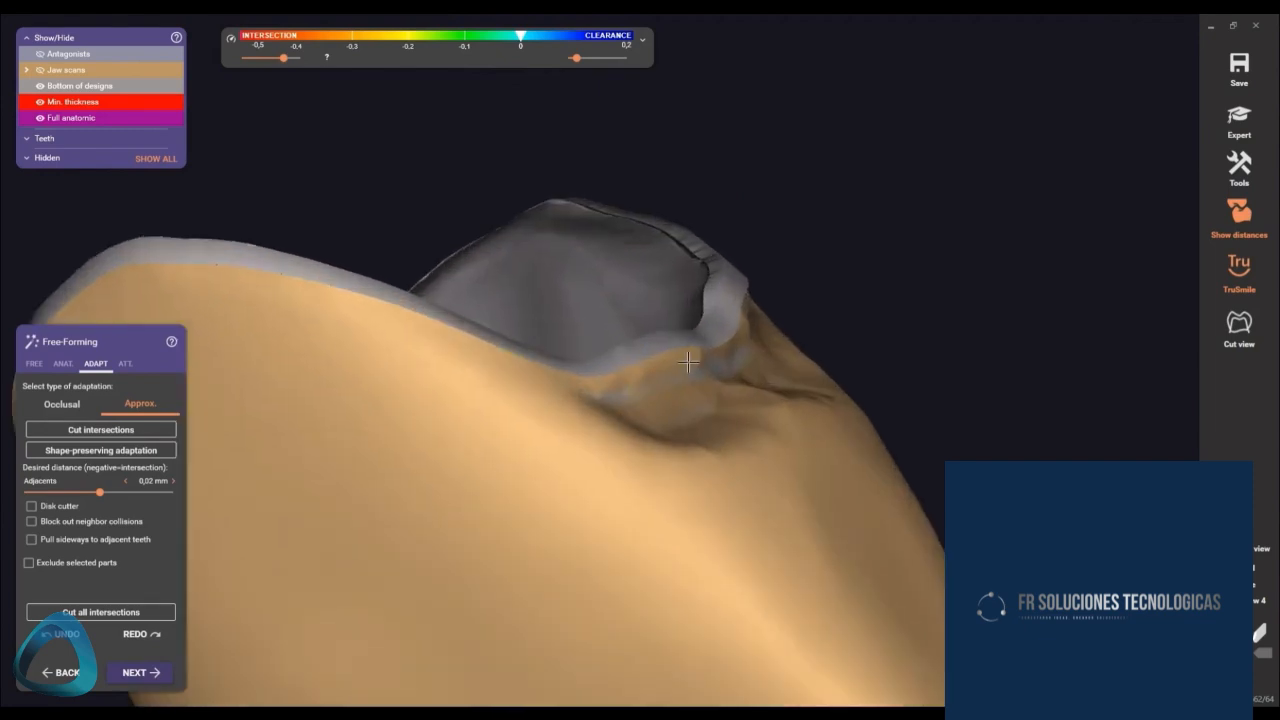
left_click(707, 375, "ctrl")
right_click_drag(665, 417, 736, 454)
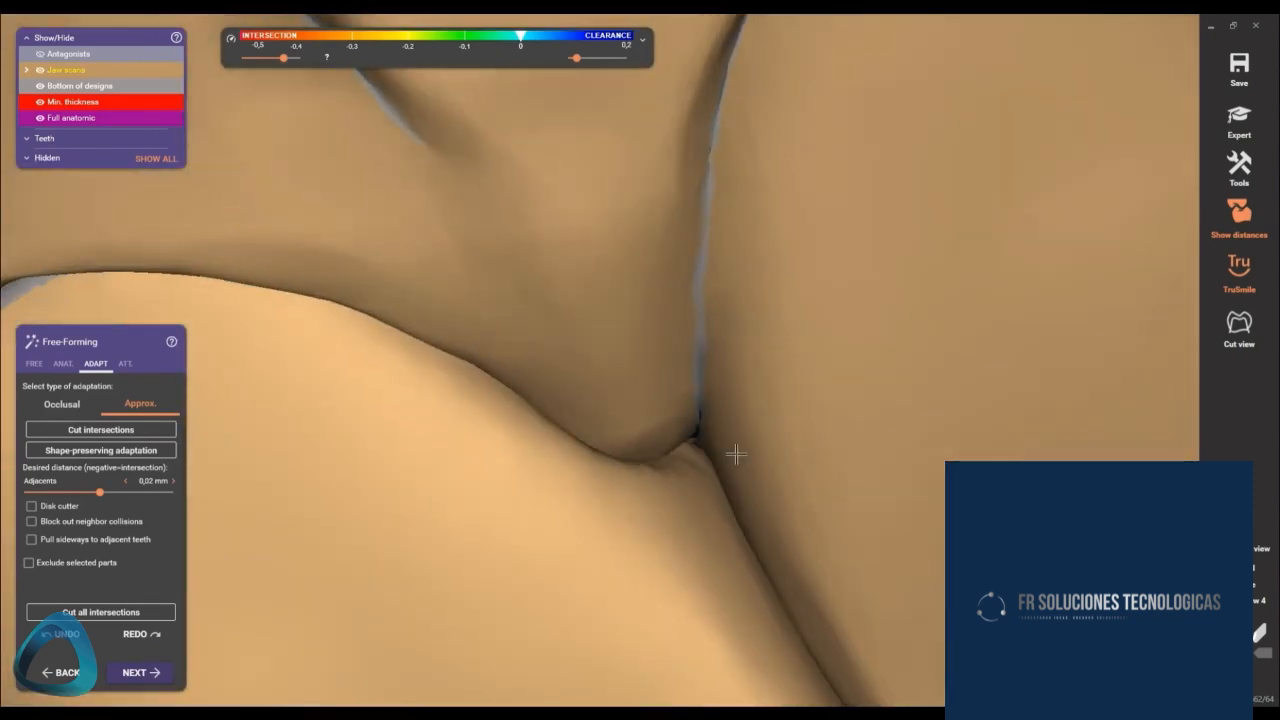
left_click(689, 572, "ctrl")
right_click_drag(591, 430, 560, 412)
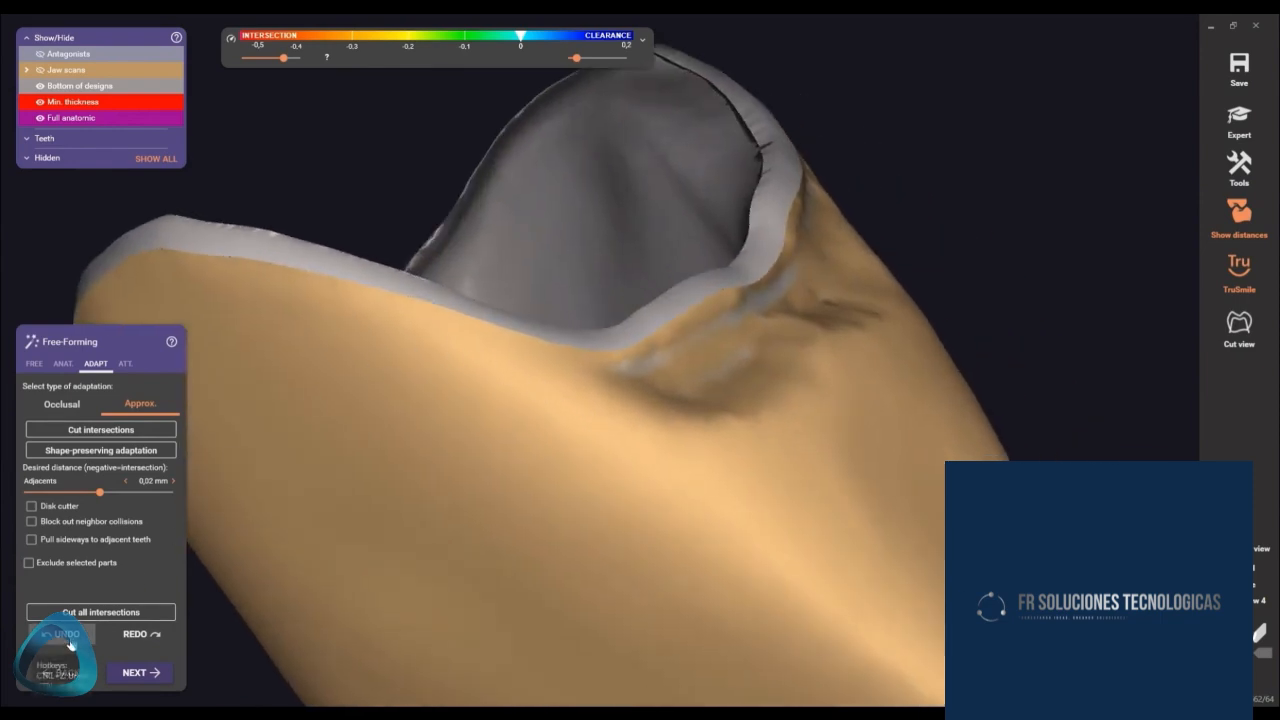
- Even out the rough proximal surface below the crown margin with free-forming, using a small, stronger Smooth/Flatten brush
left_click(35, 364)
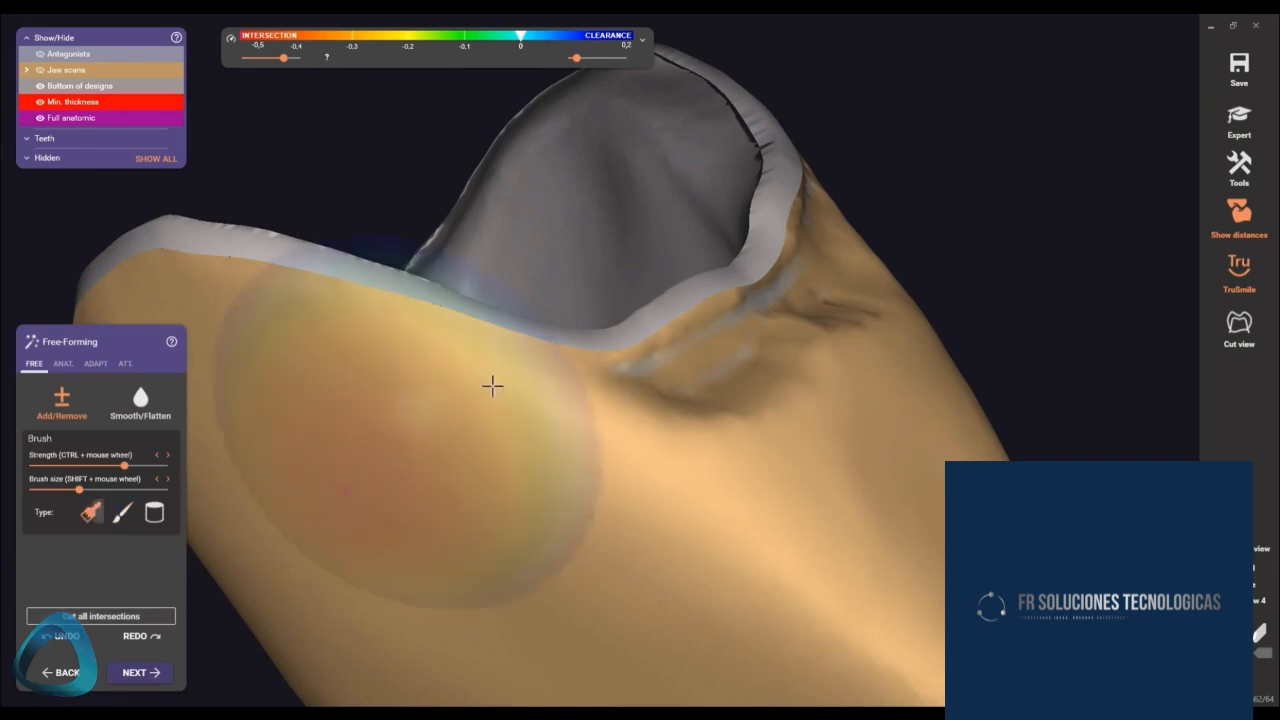
mouse_move(648, 353)
left_mouse_down()
mouse_move(732, 318)
mouse_move(840, 200)
left_mouse_up()
mouse_move(840, 200)
right_mouse_down()
mouse_move(826, 257)
mouse_move(803, 265)
right_mouse_up()
key("shift")
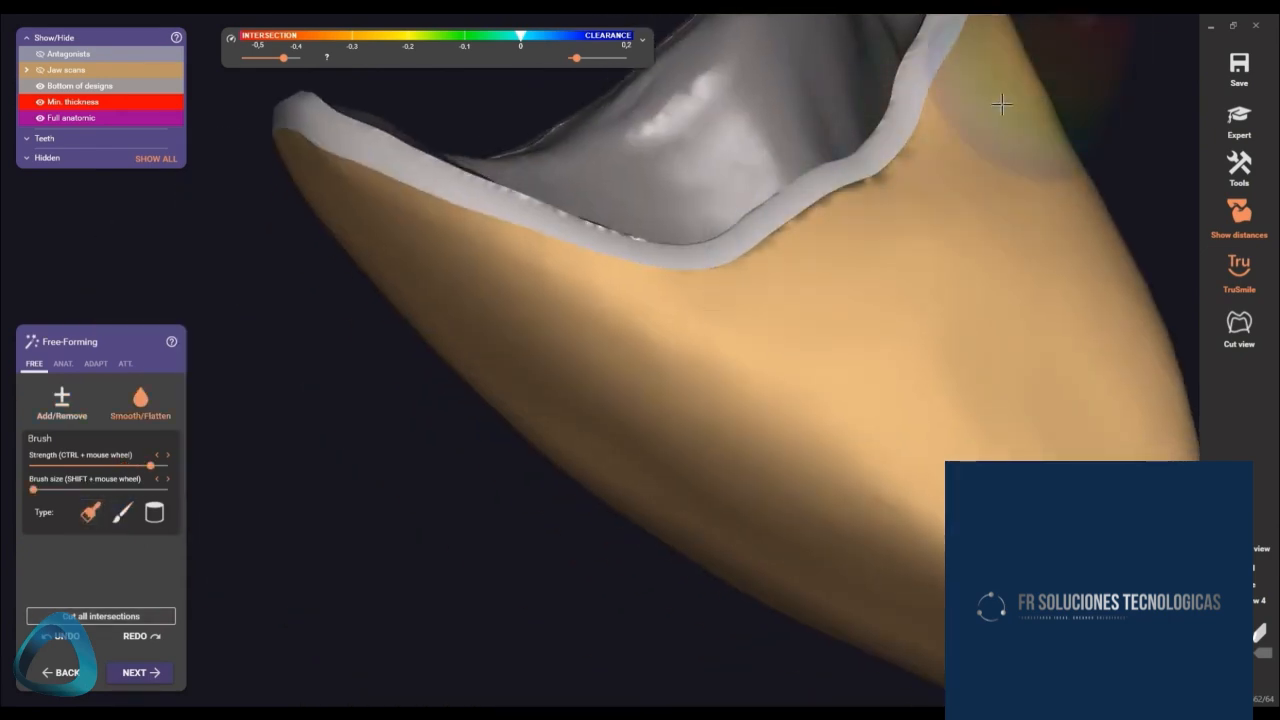
mouse_move(1000, 100)
right_mouse_down()
mouse_move(871, 423)
mouse_move(895, 410)
right_mouse_up()
left_click_drag(895, 410, 891, 451, "shift")
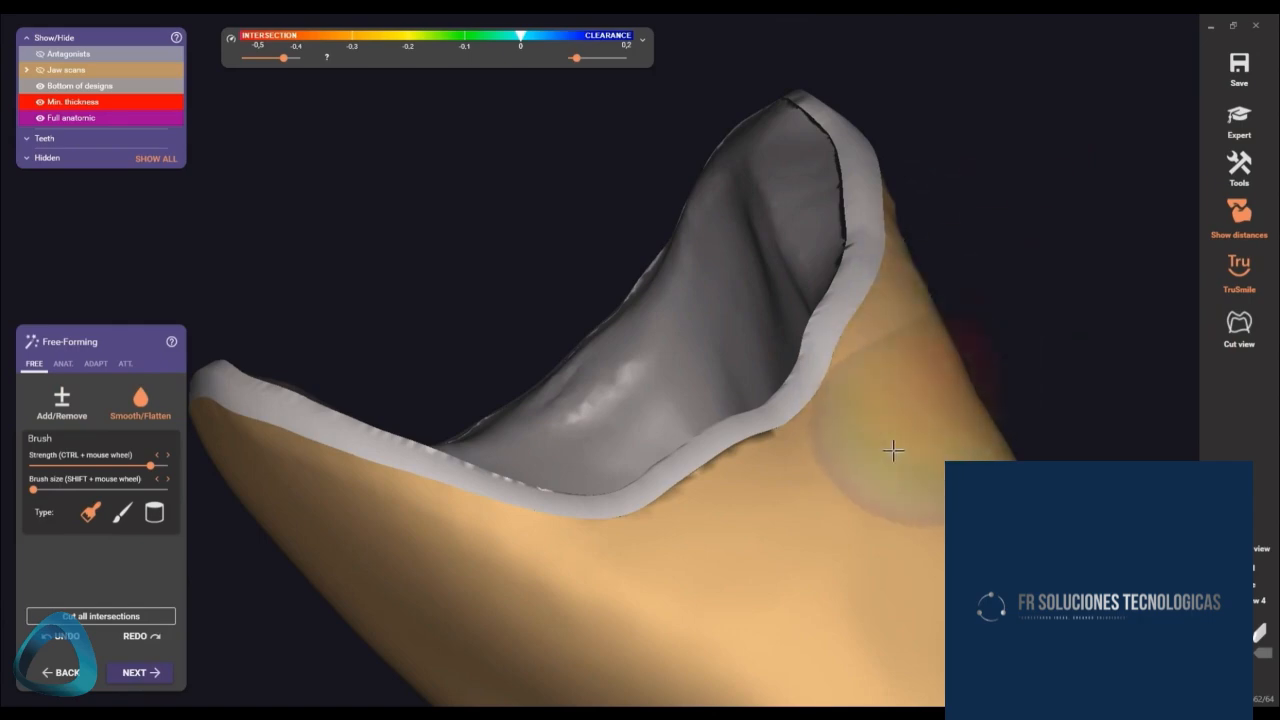
- Show the jaw scan again and examine the crown's contact with the other central incisor and its fit in the arch
key("j")
mouse_move(889, 466)
right_mouse_down()
mouse_move(837, 346)
mouse_move(606, 431)
mouse_move(481, 290)
mouse_move(537, 477)
mouse_move(605, 301)
right_mouse_up()
right_click_drag(534, 326, 480, 334)
scroll(480, 340, "up", 5)
scroll(534, 418, "up", 3)
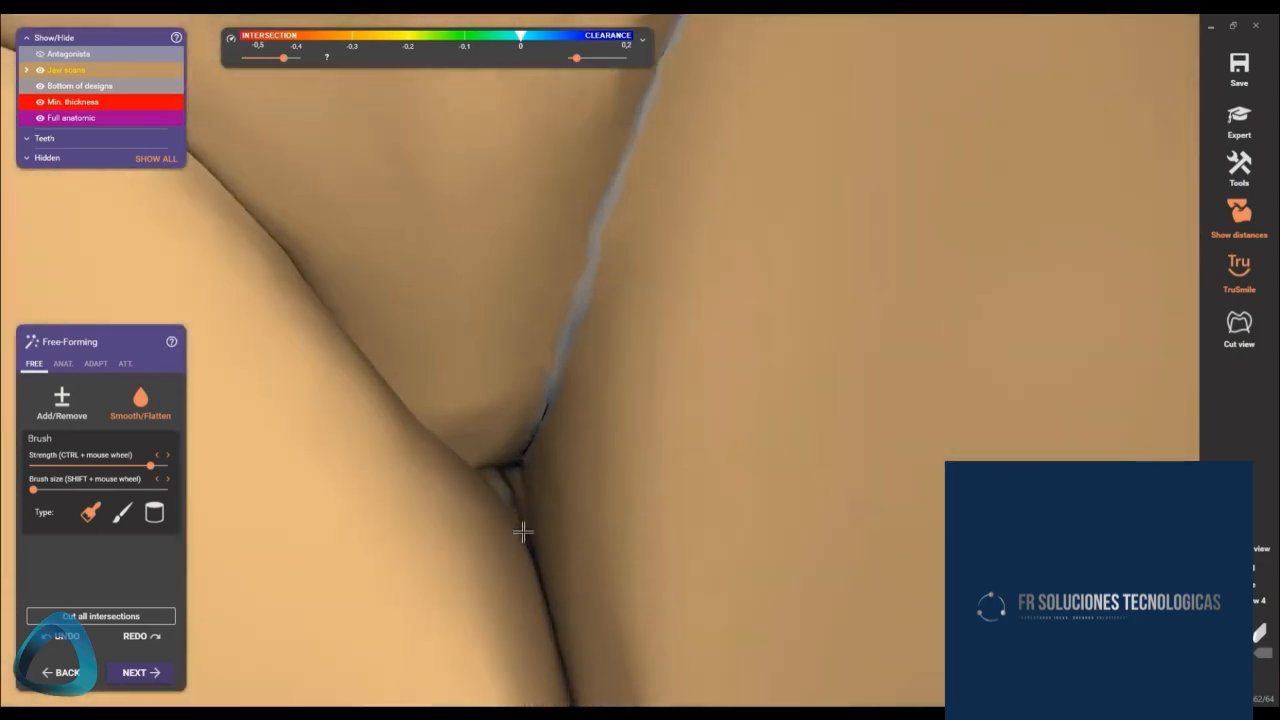
scroll(555, 512, "down", 8)
right_click_drag(563, 500, 635, 317)
middle_click_drag(441, 453, 521, 338)
left_click(62, 364)
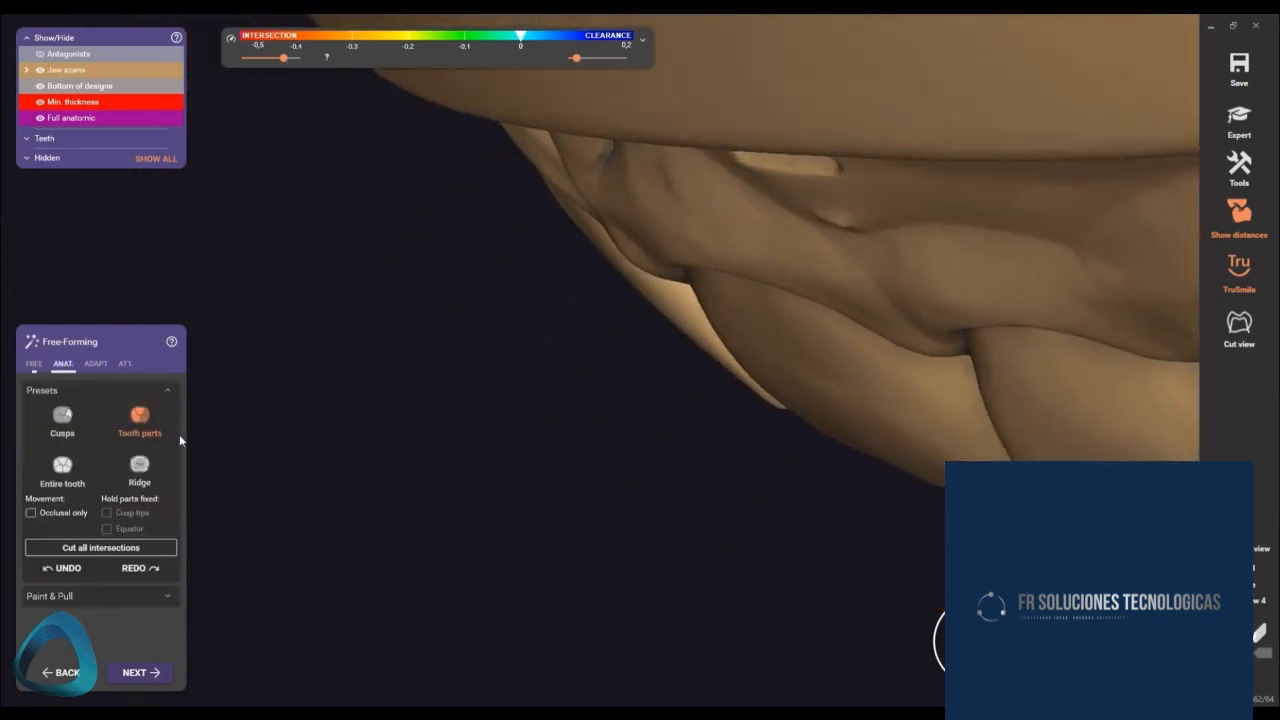
left_click(35, 366)
scroll(231, 482, "down", 3)
right_click_drag(231, 482, 1002, 356)
scroll(389, 509, "down", 3)
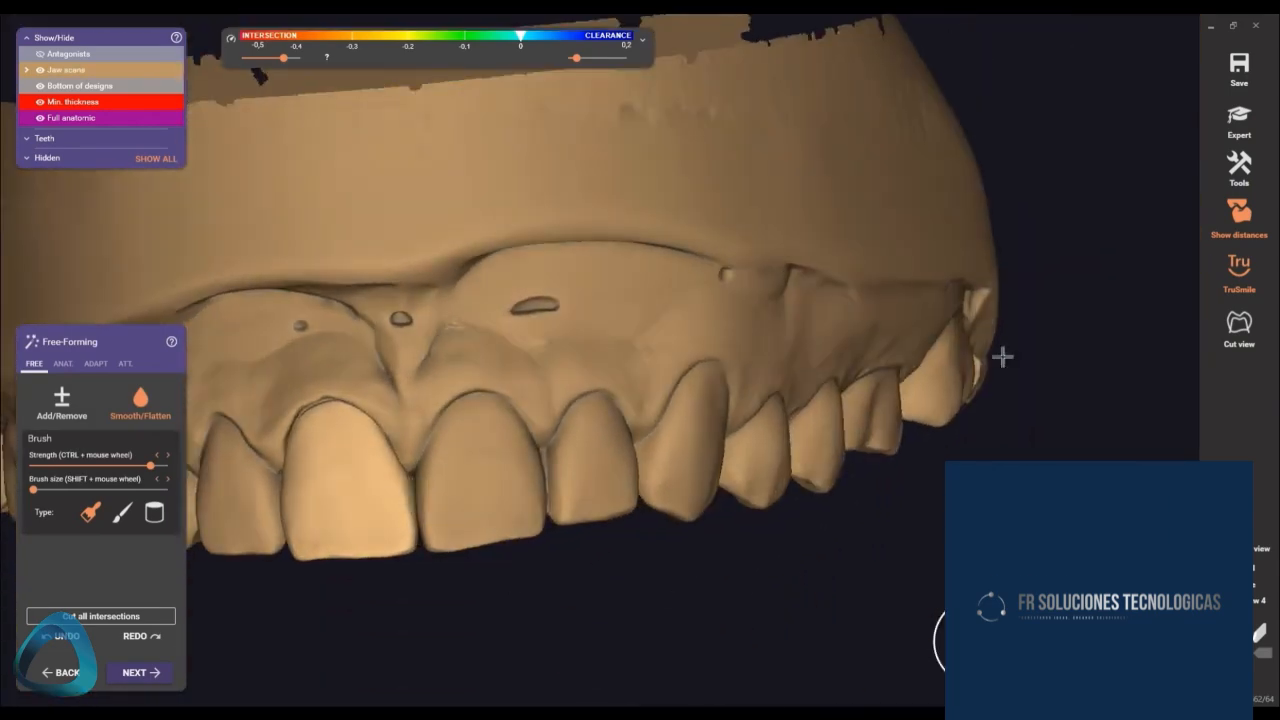
- Turn off the distance display and, after a frontal check of the arch, finish free-forming to merge and save the restoration
left_click(1248, 223)
right_click_drag(660, 590, 701, 286)
scroll(690, 325, "down", 3)
middle_click_drag(686, 363, 685, 218)
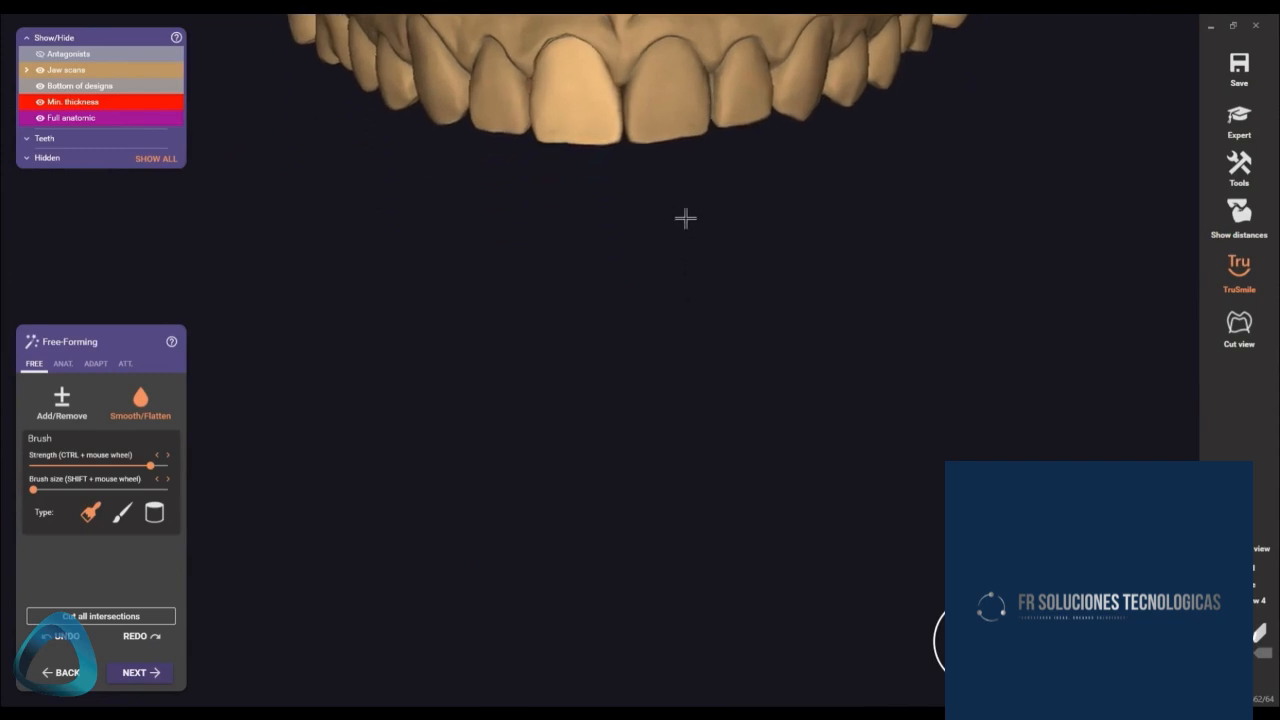
right_click_drag(685, 240, 693, 243)
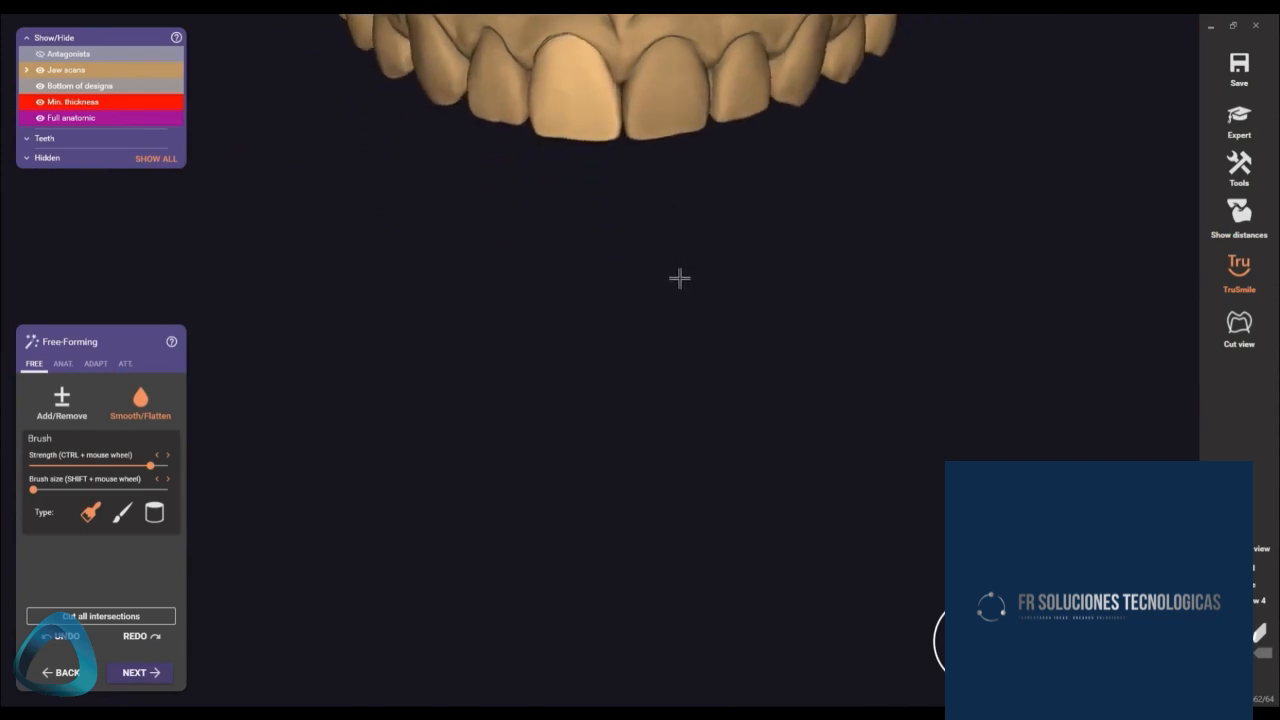
right_click_drag(651, 278, 526, 637)
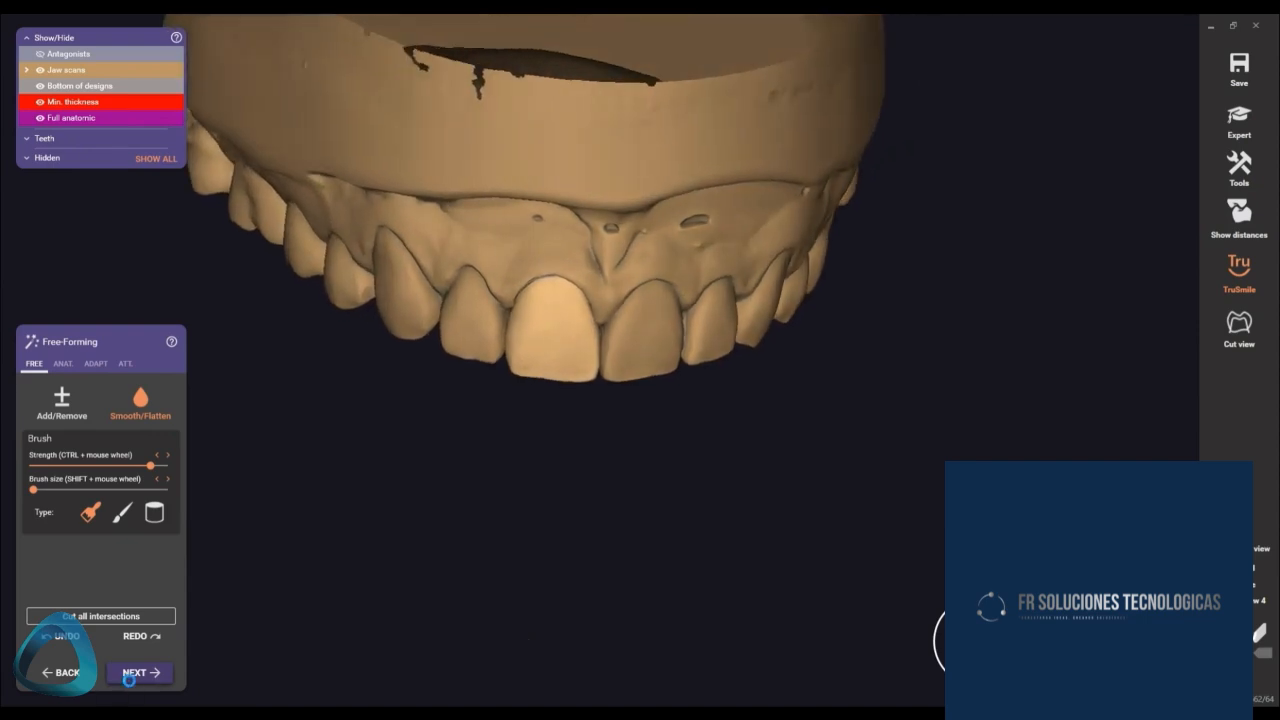
left_click(128, 676)
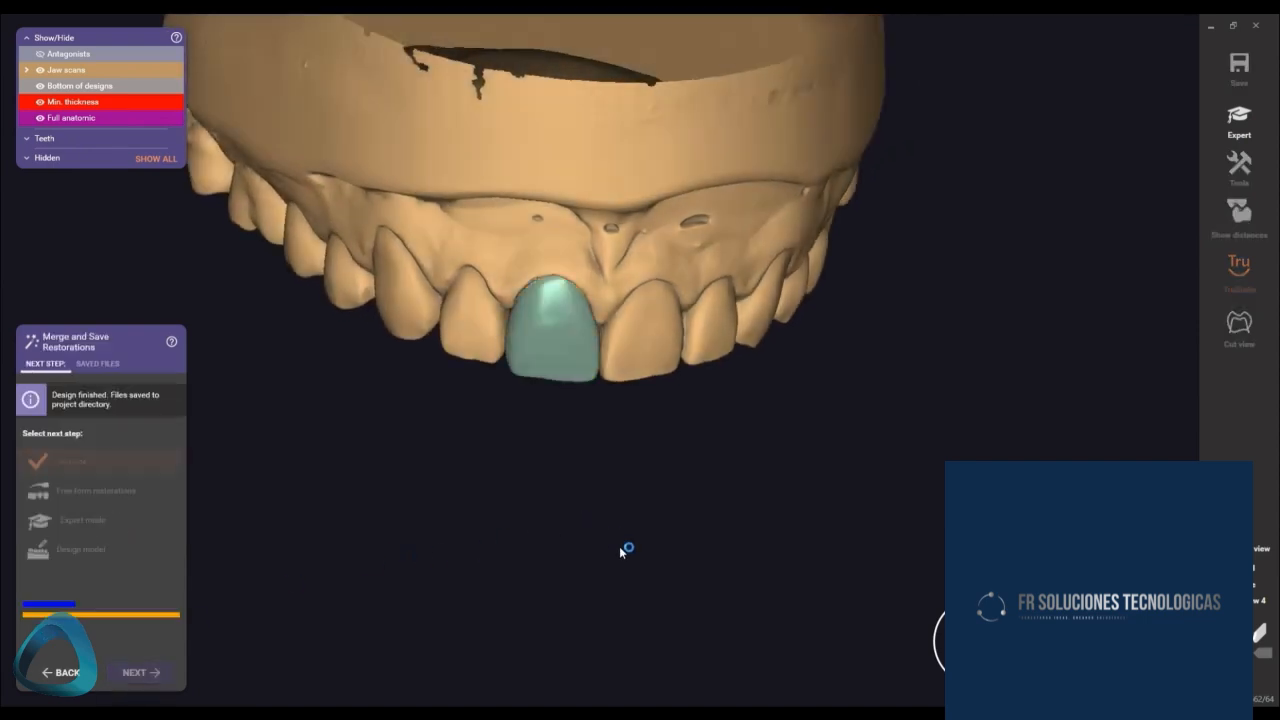